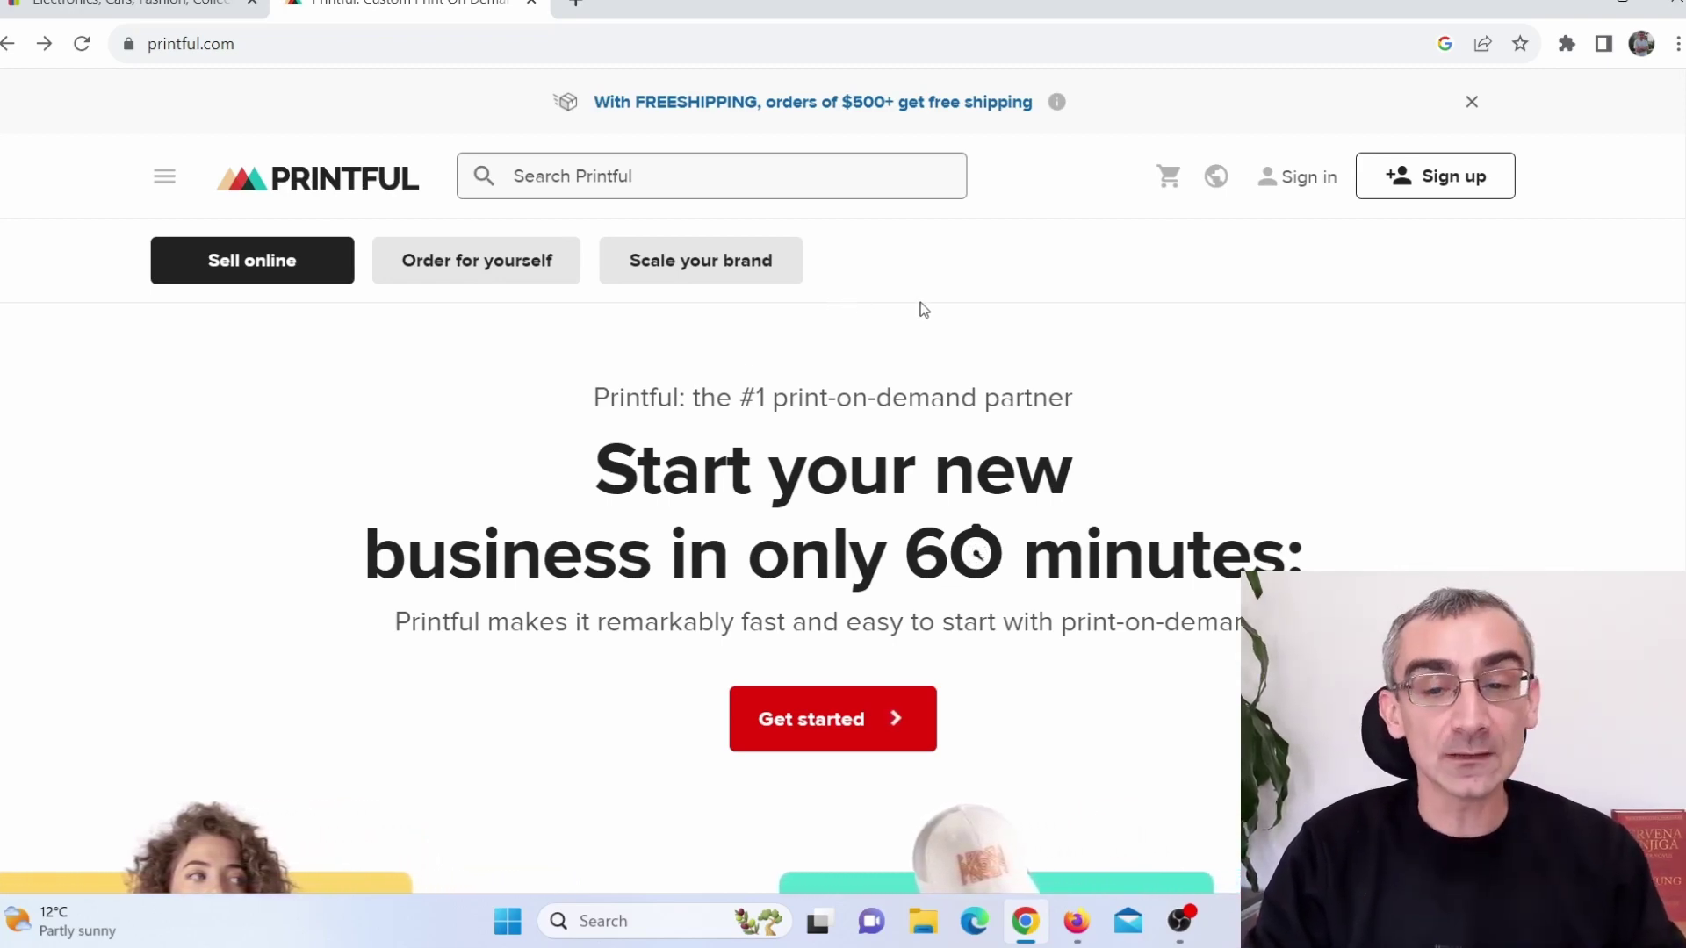
Open Printful's sign-up form for registering with an email address
click(1458, 181)
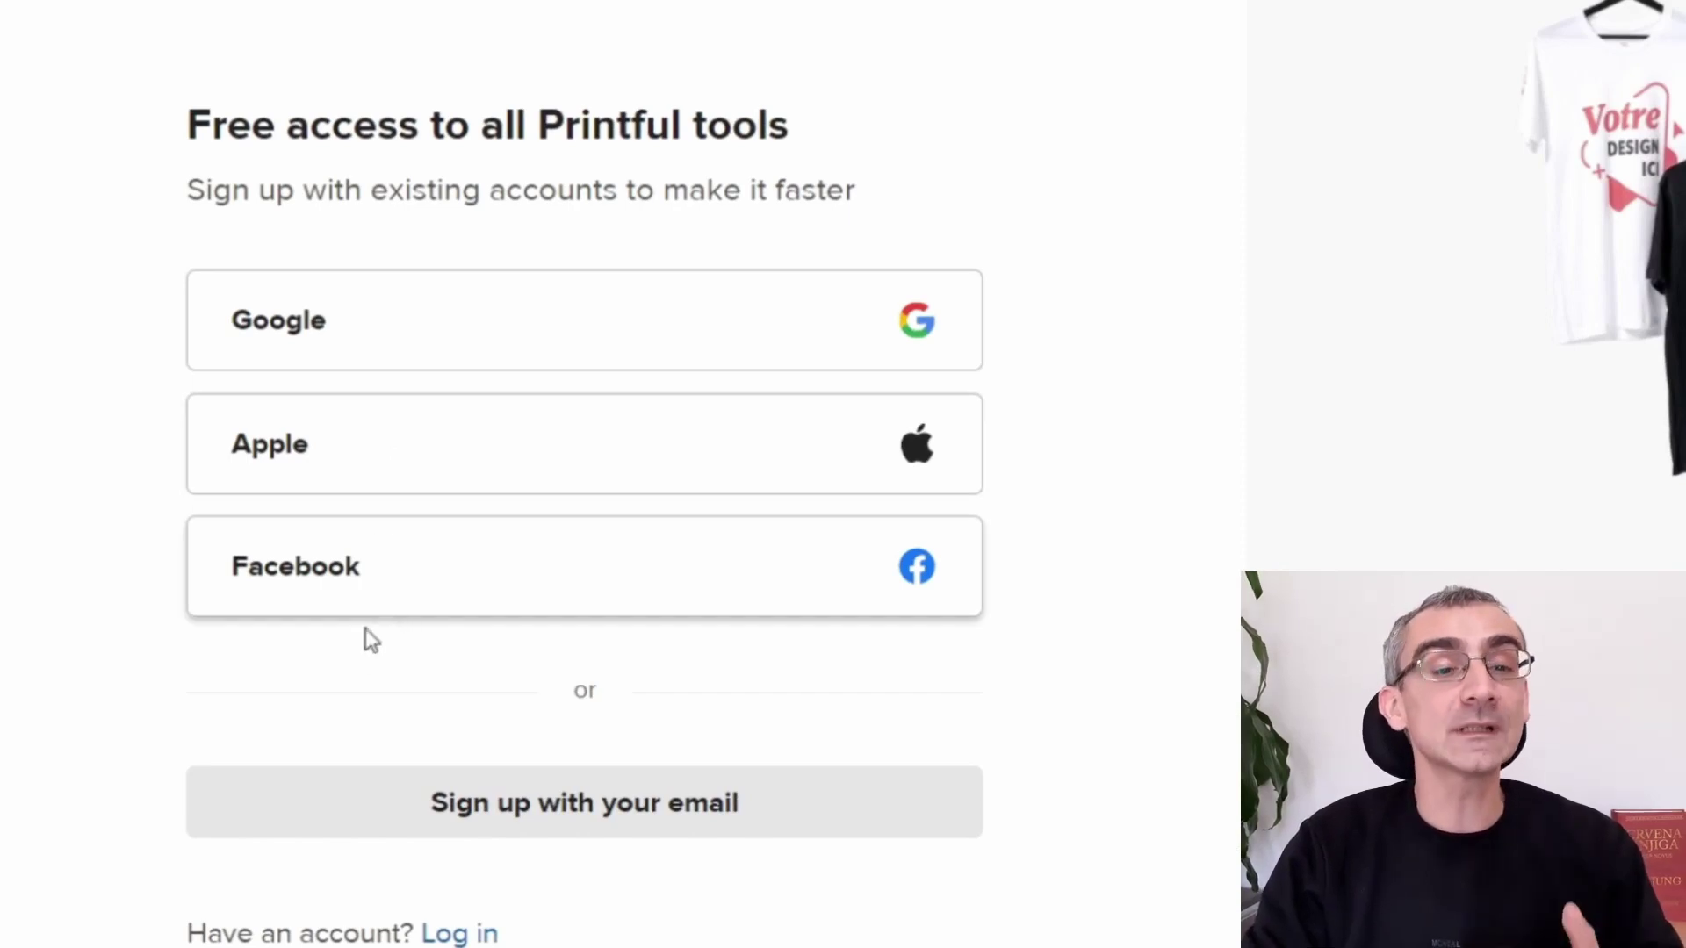
click(581, 819)
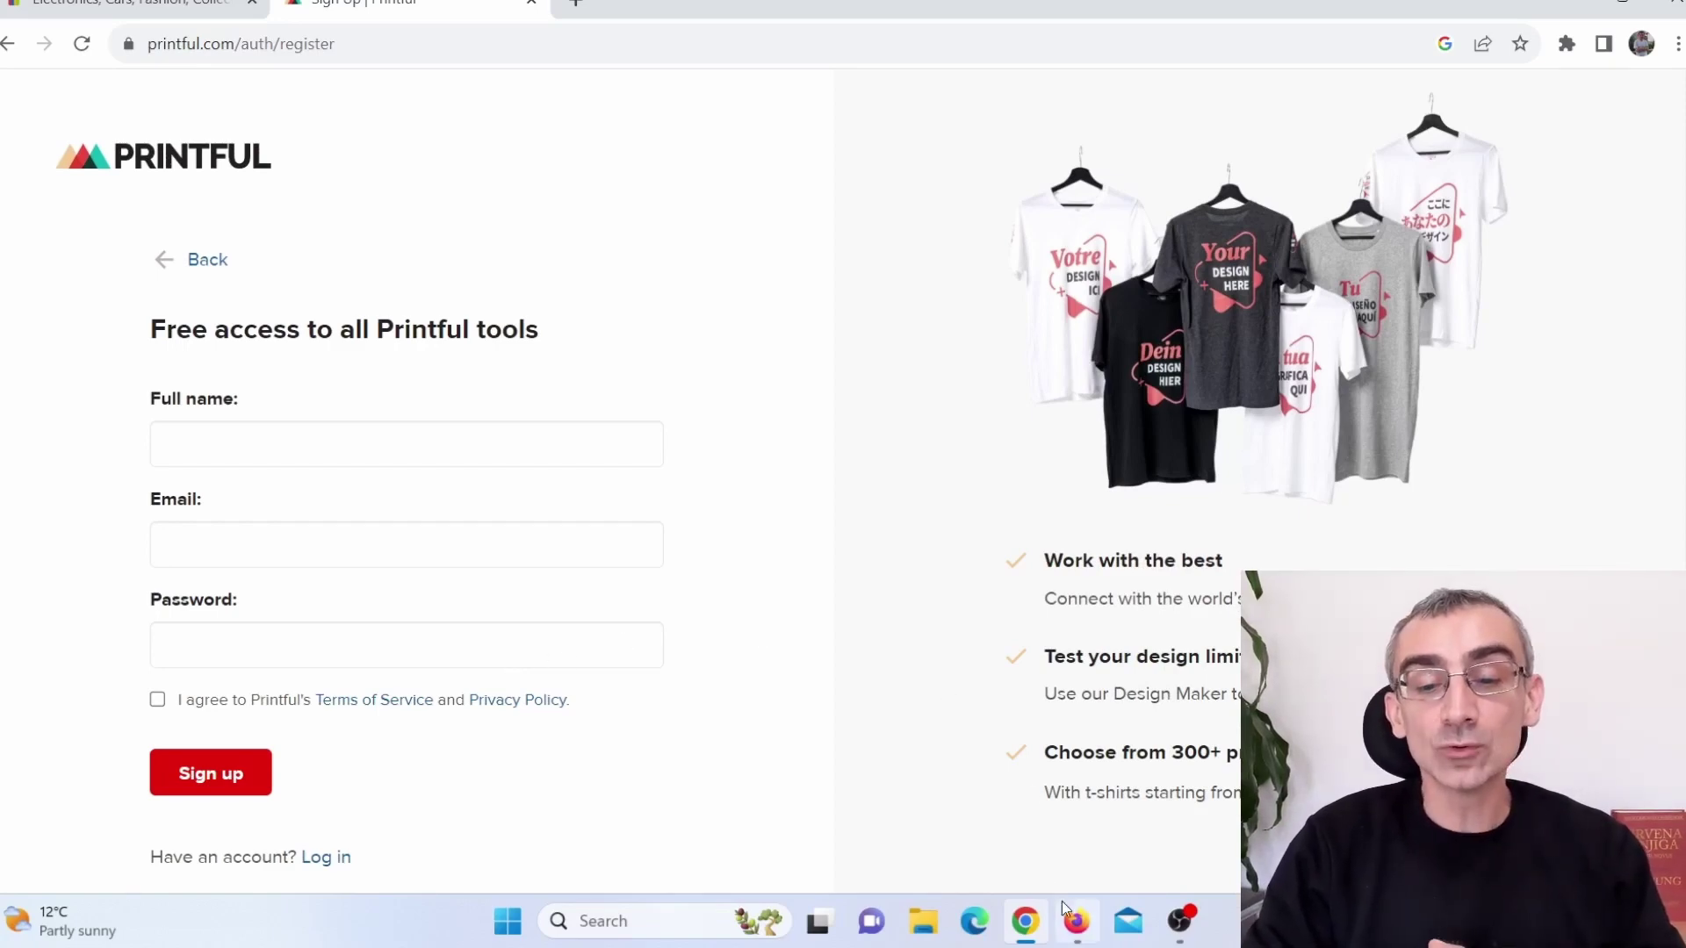
Switch to the signed-in Printful dashboard in Firefox and open the list of product templates
click(1076, 922)
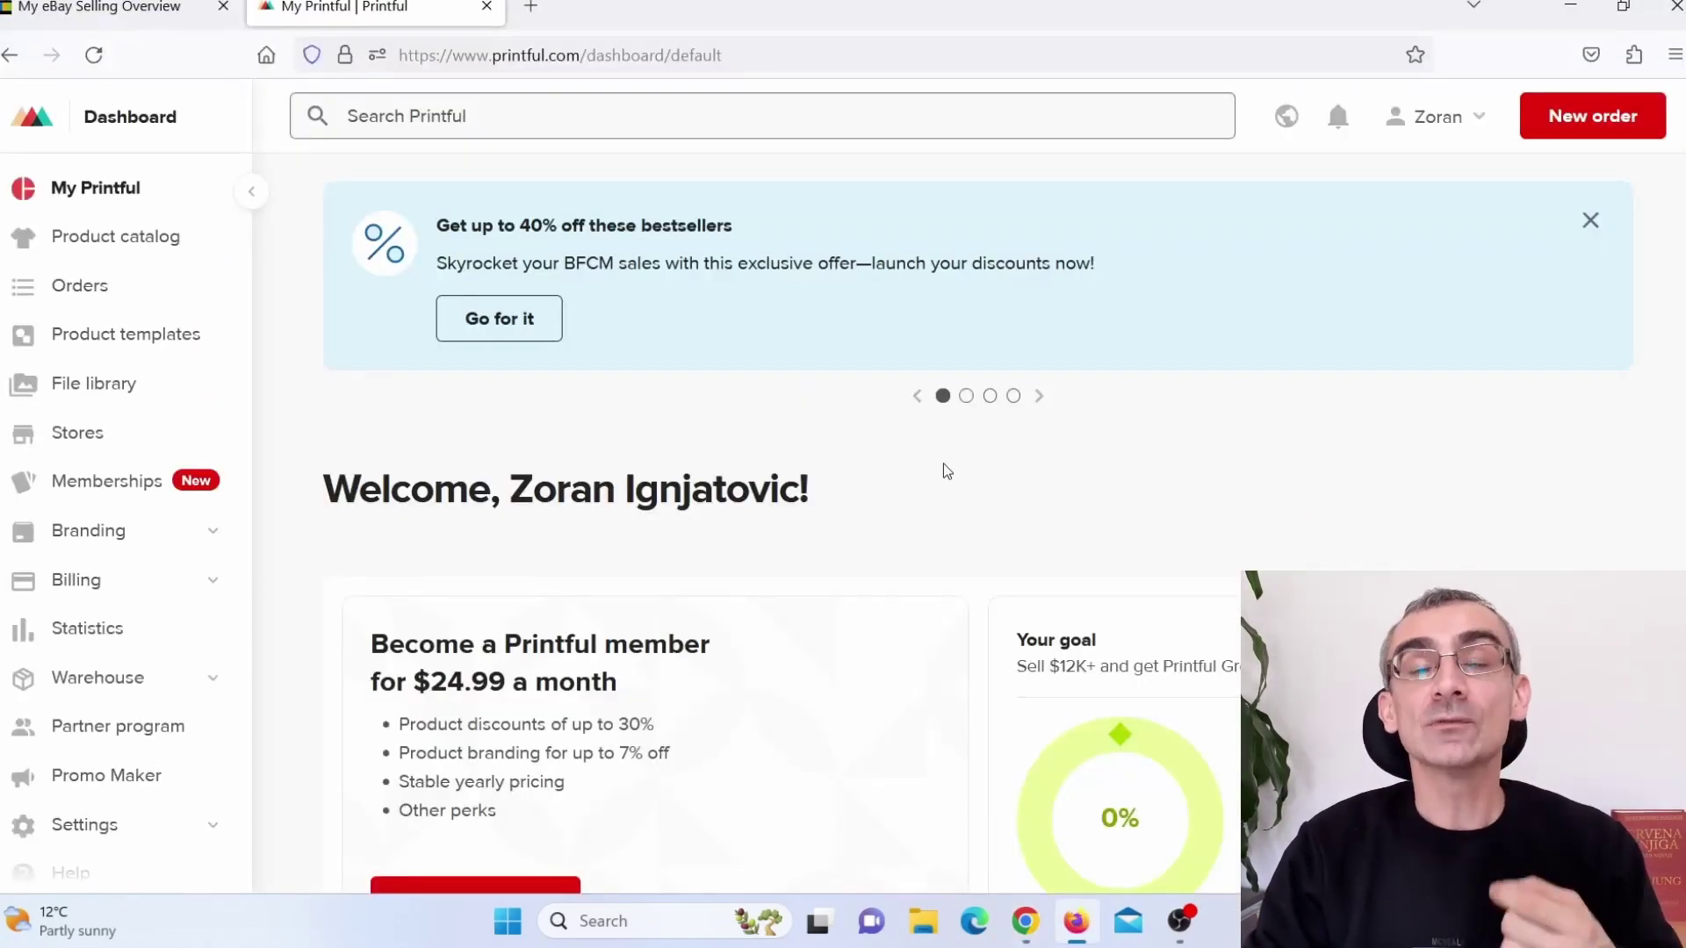
click(145, 342)
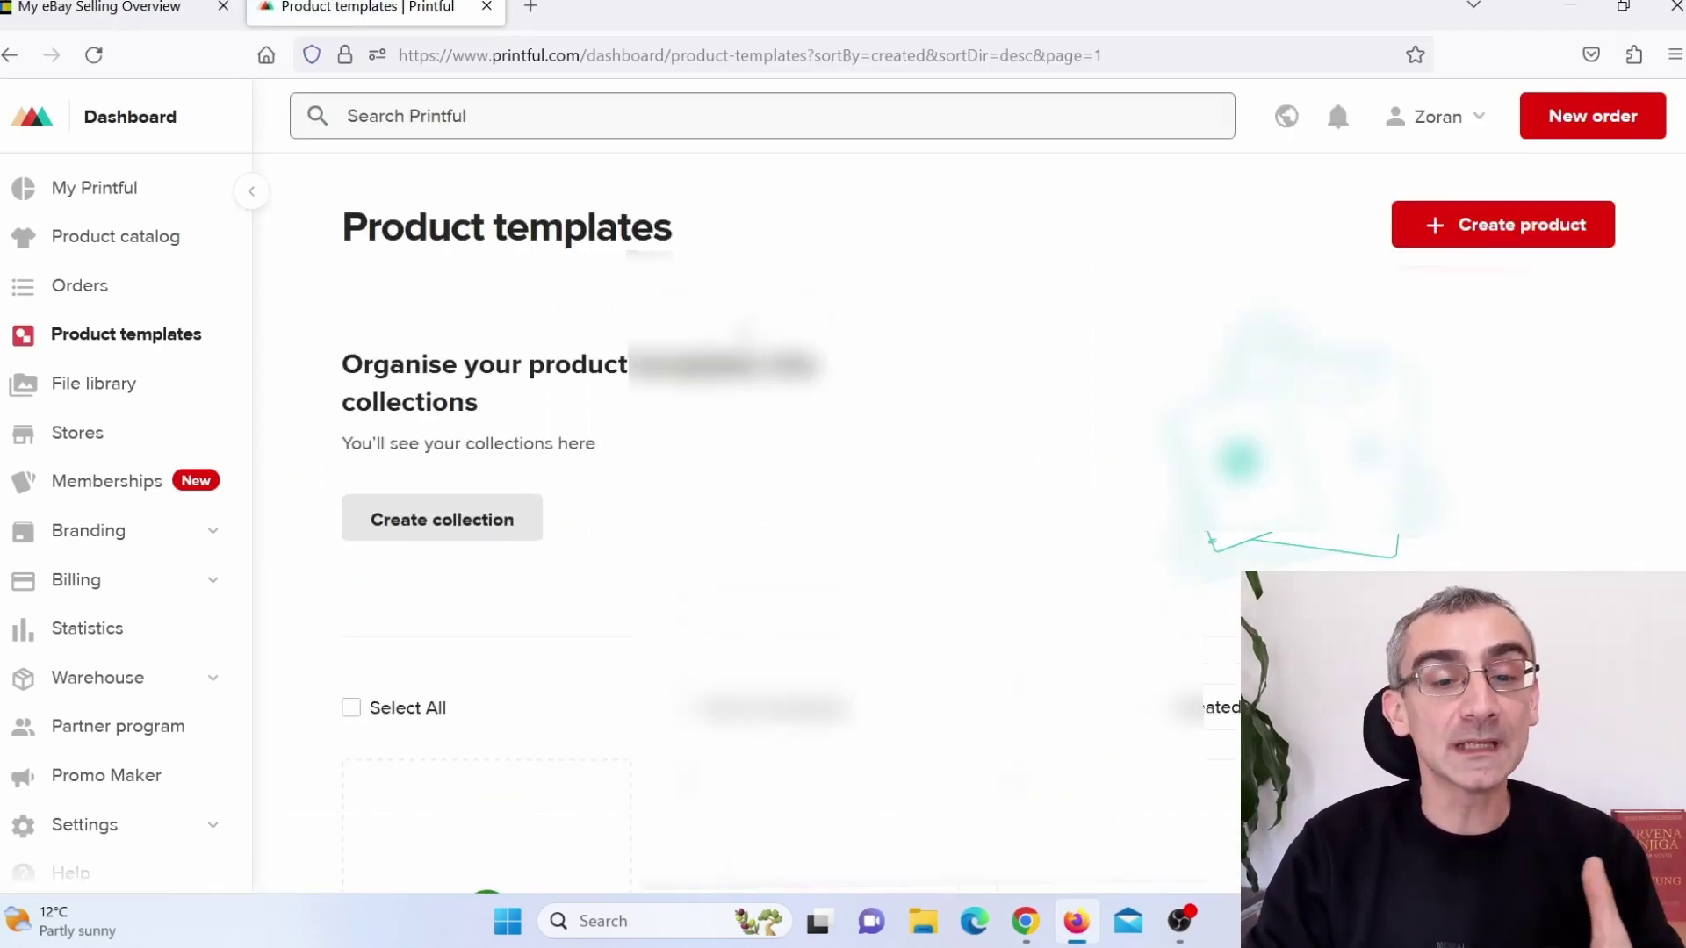
scroll(820, 292, down, 3)
scroll(820, 439, down, 3)
scroll(820, 439, up, 6)
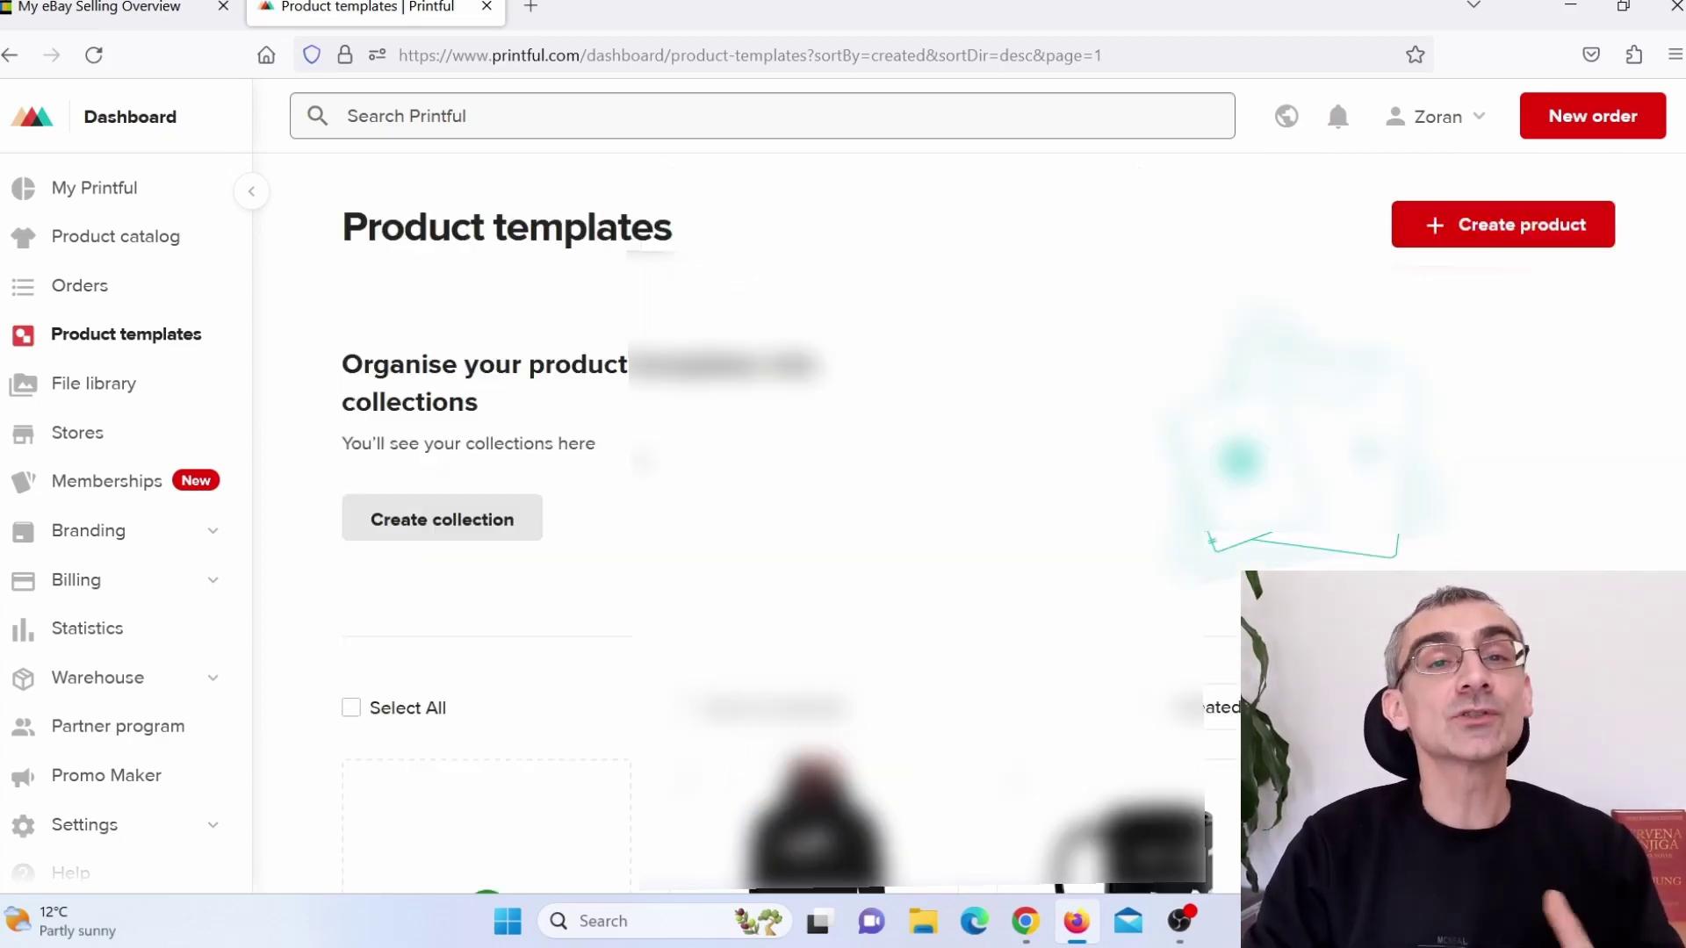
scroll(614, 464, down, 6)
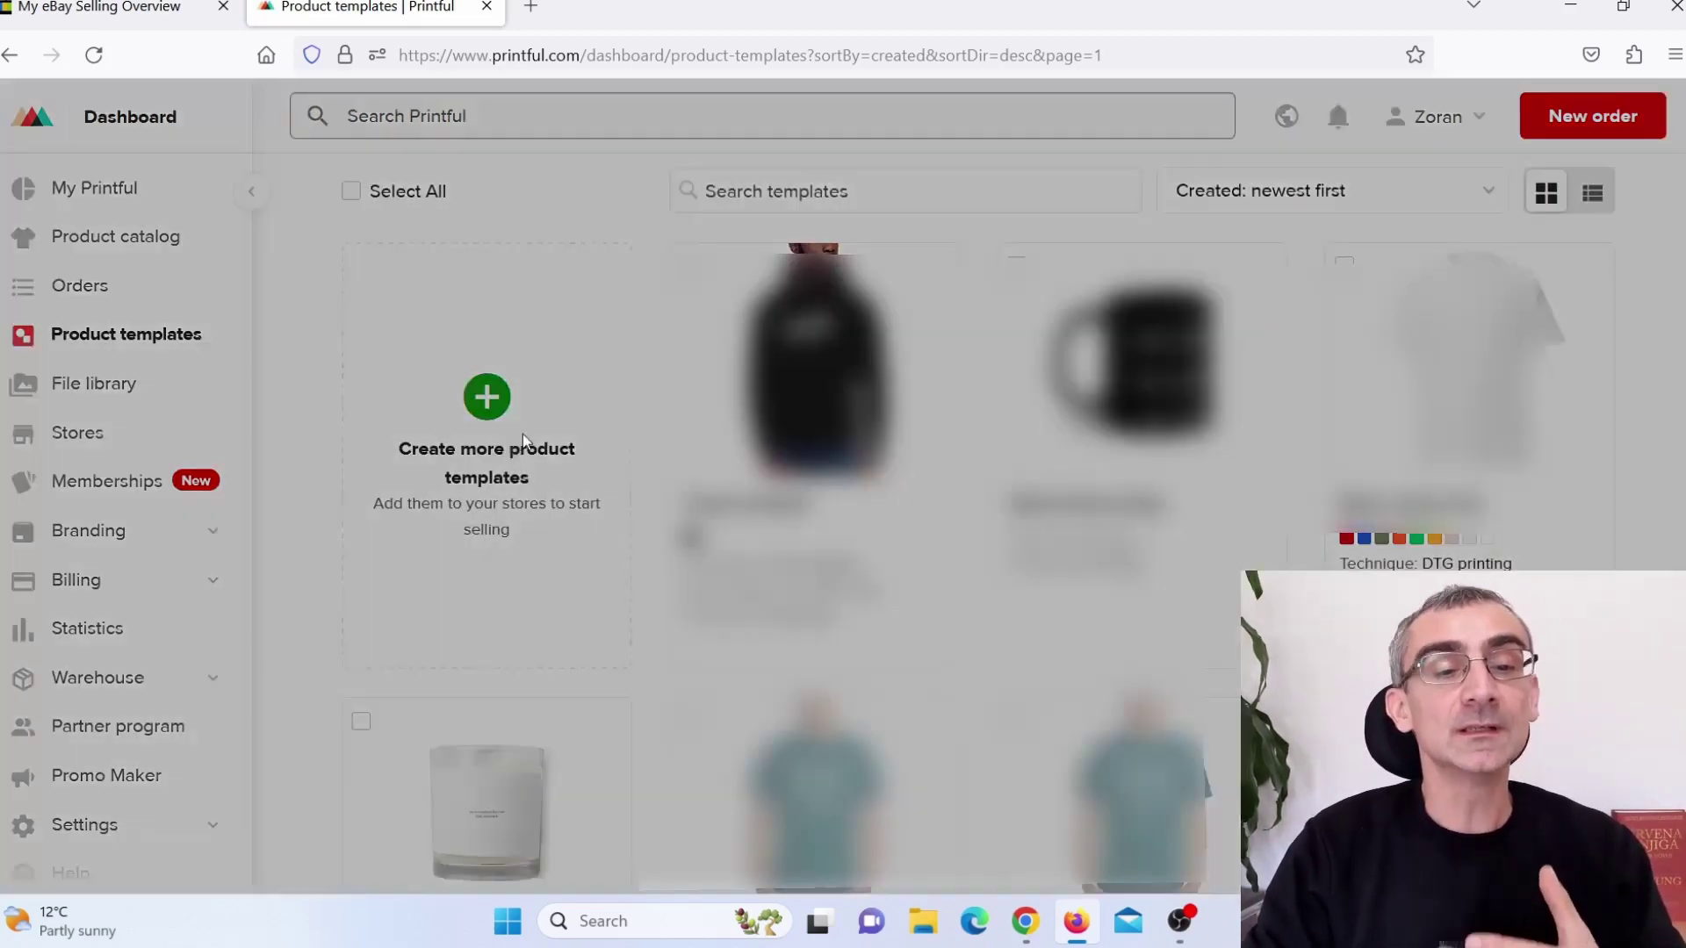
Start a new product template from men's T-shirts with the Unisex Organic Cotton T-Shirt | Stanley/Stella STTU755
click(523, 434)
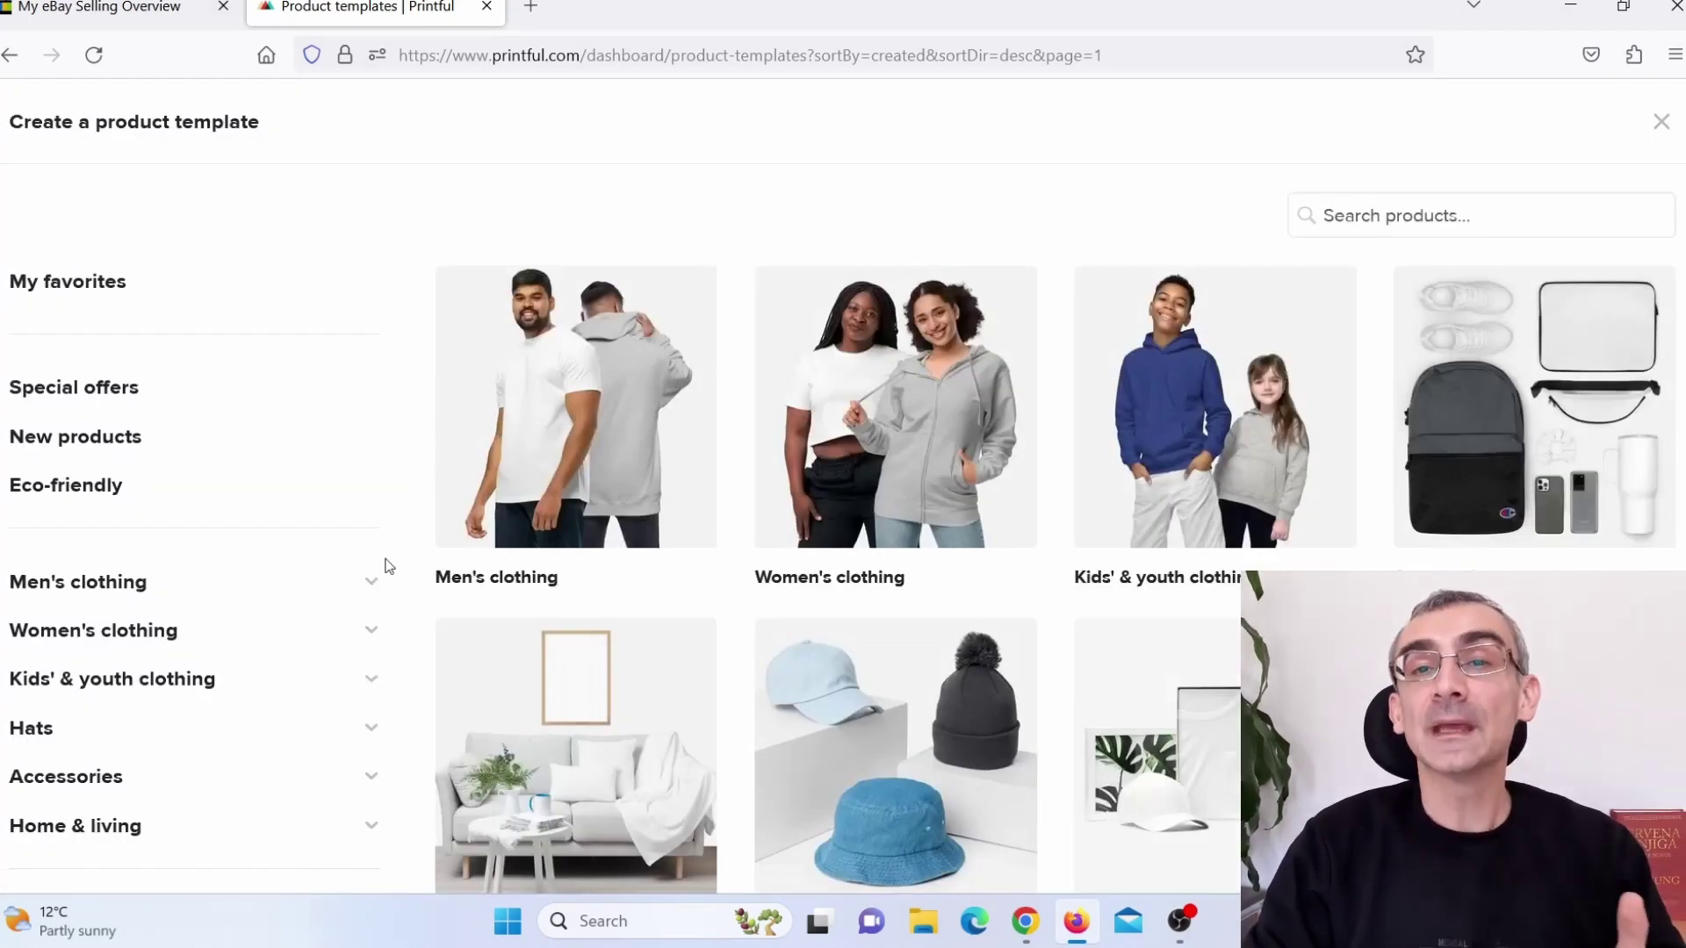
click(561, 453)
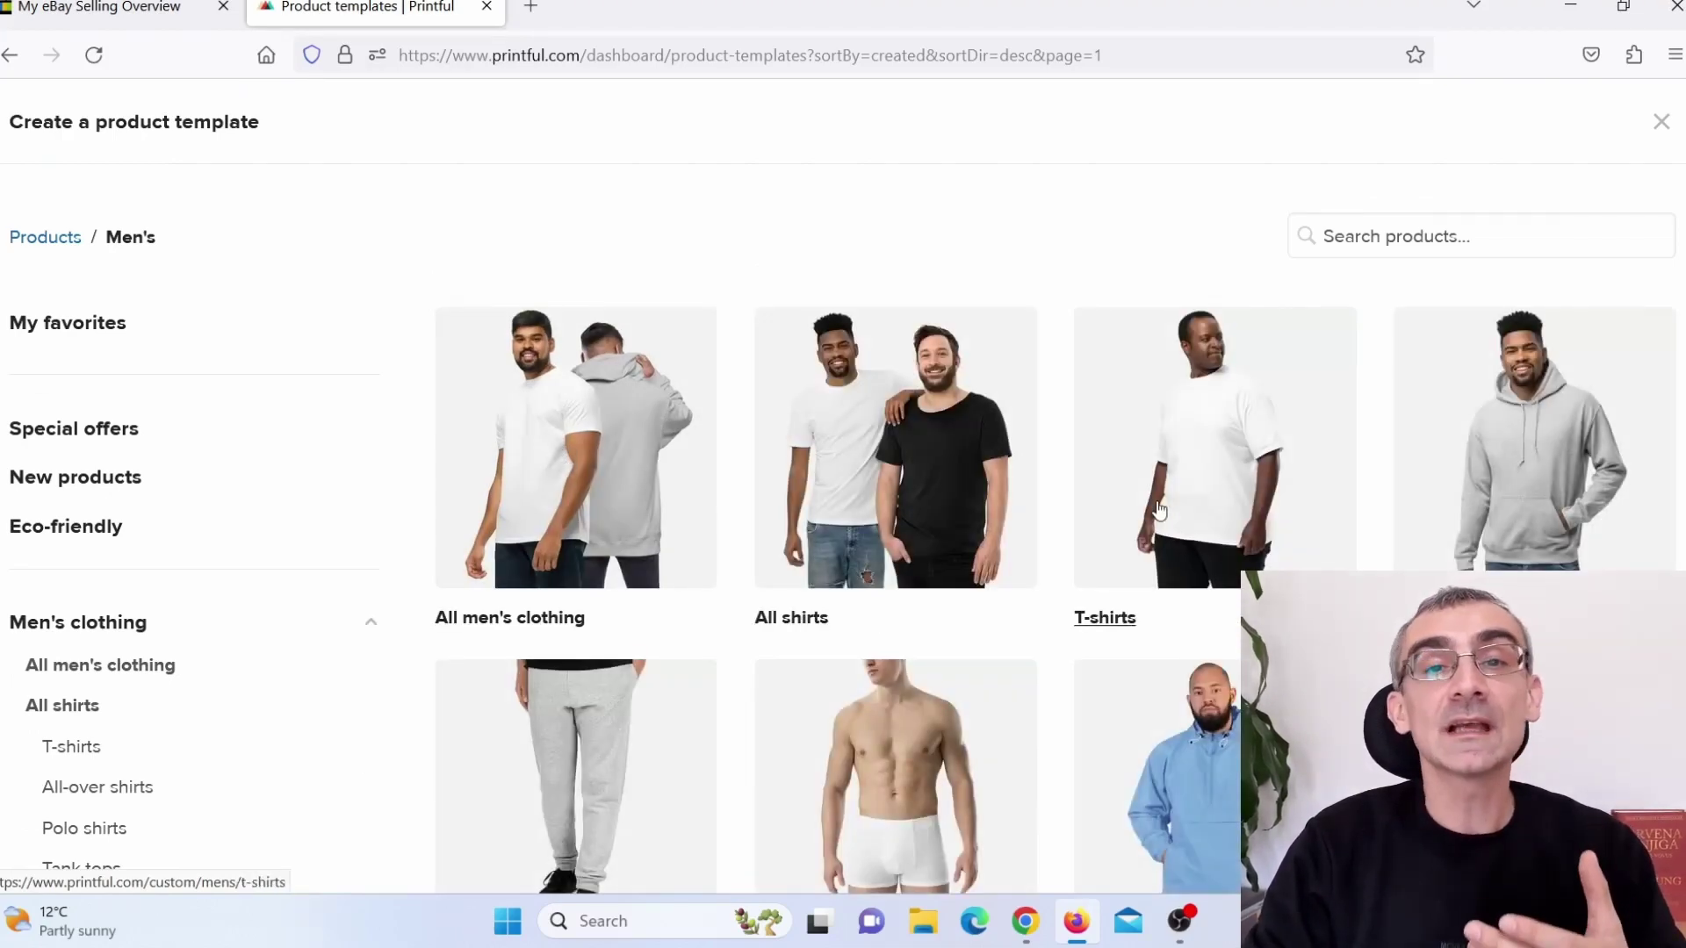
click(1219, 468)
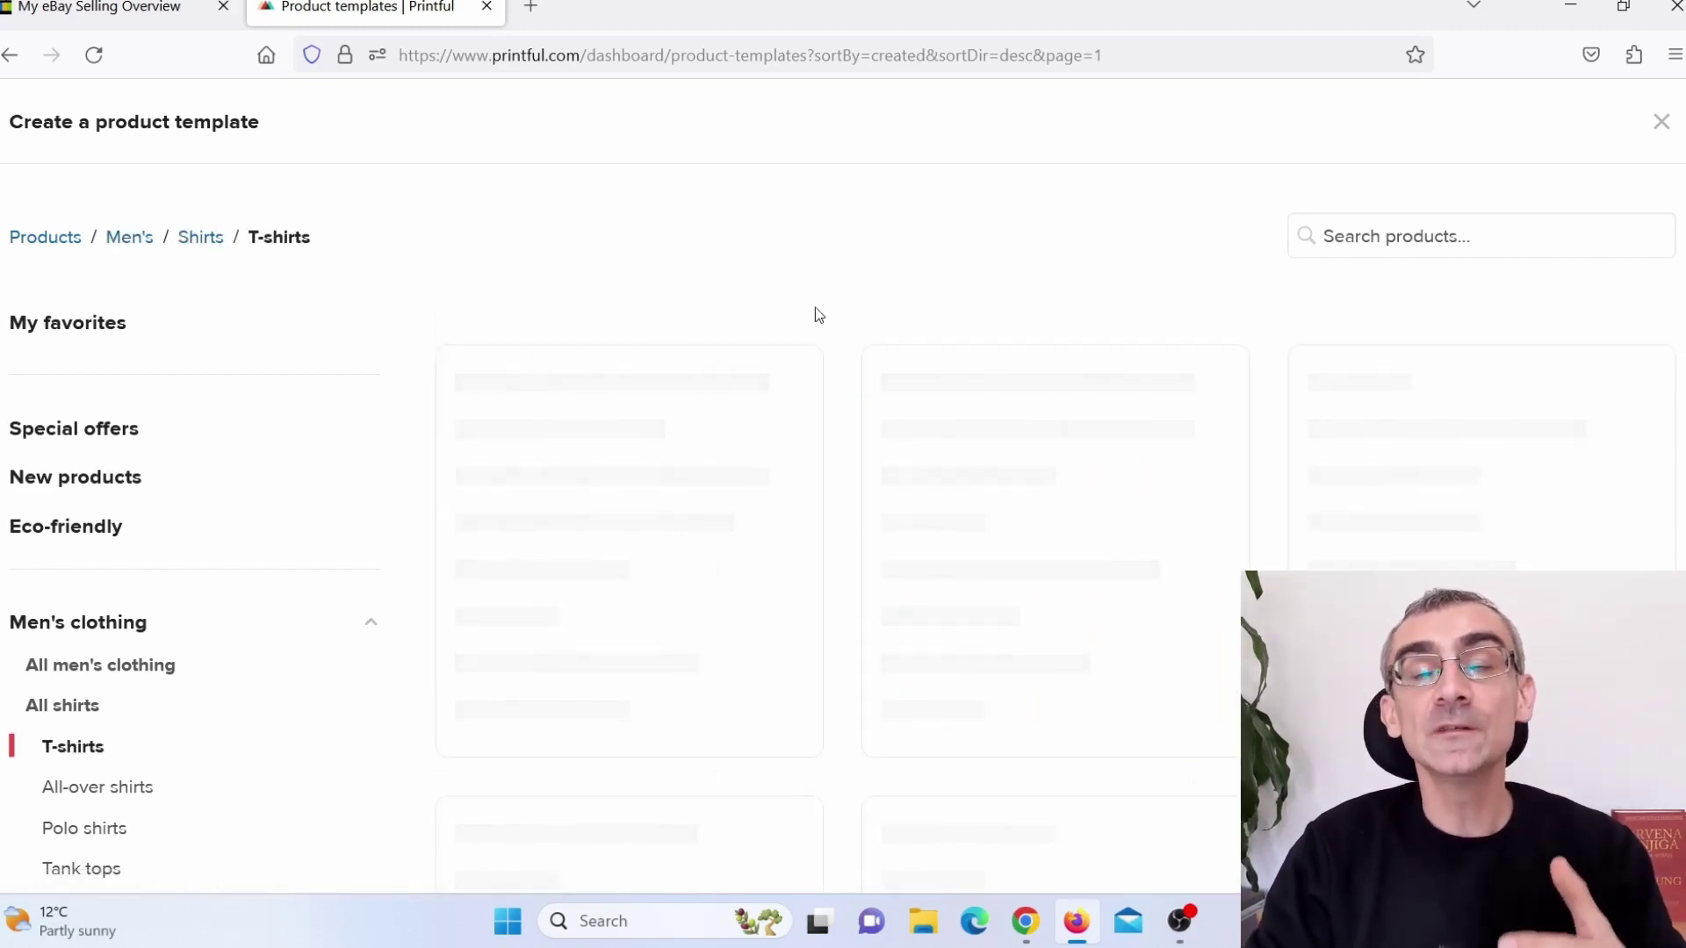
scroll(818, 442, down, 3)
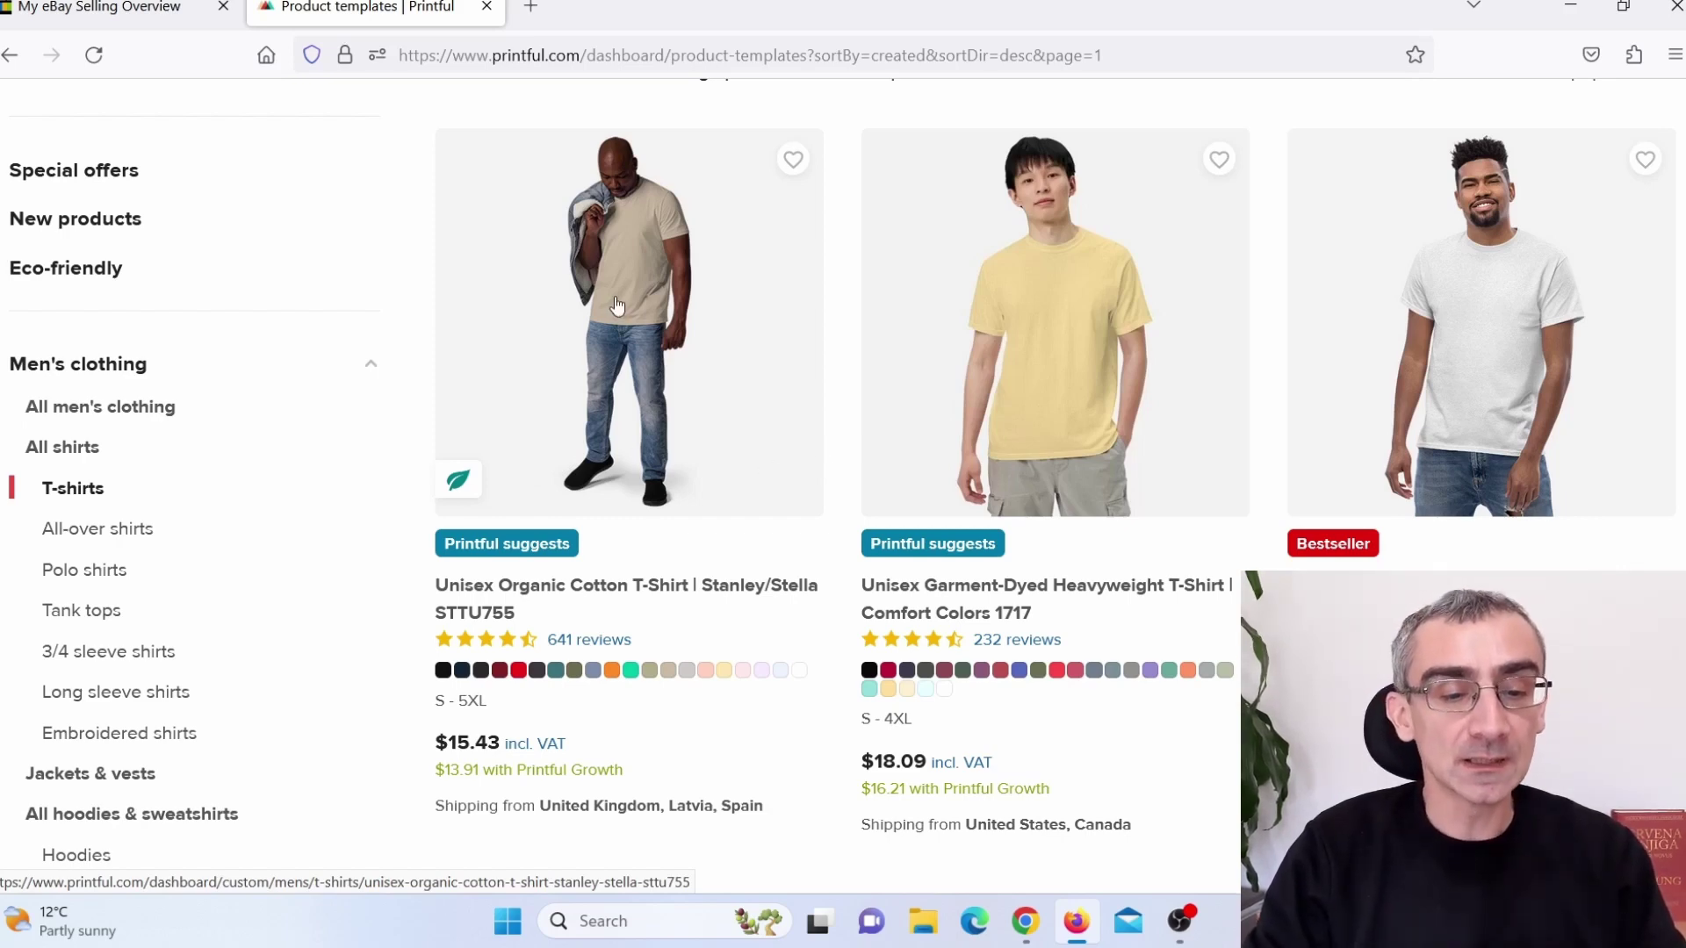
click(444, 742)
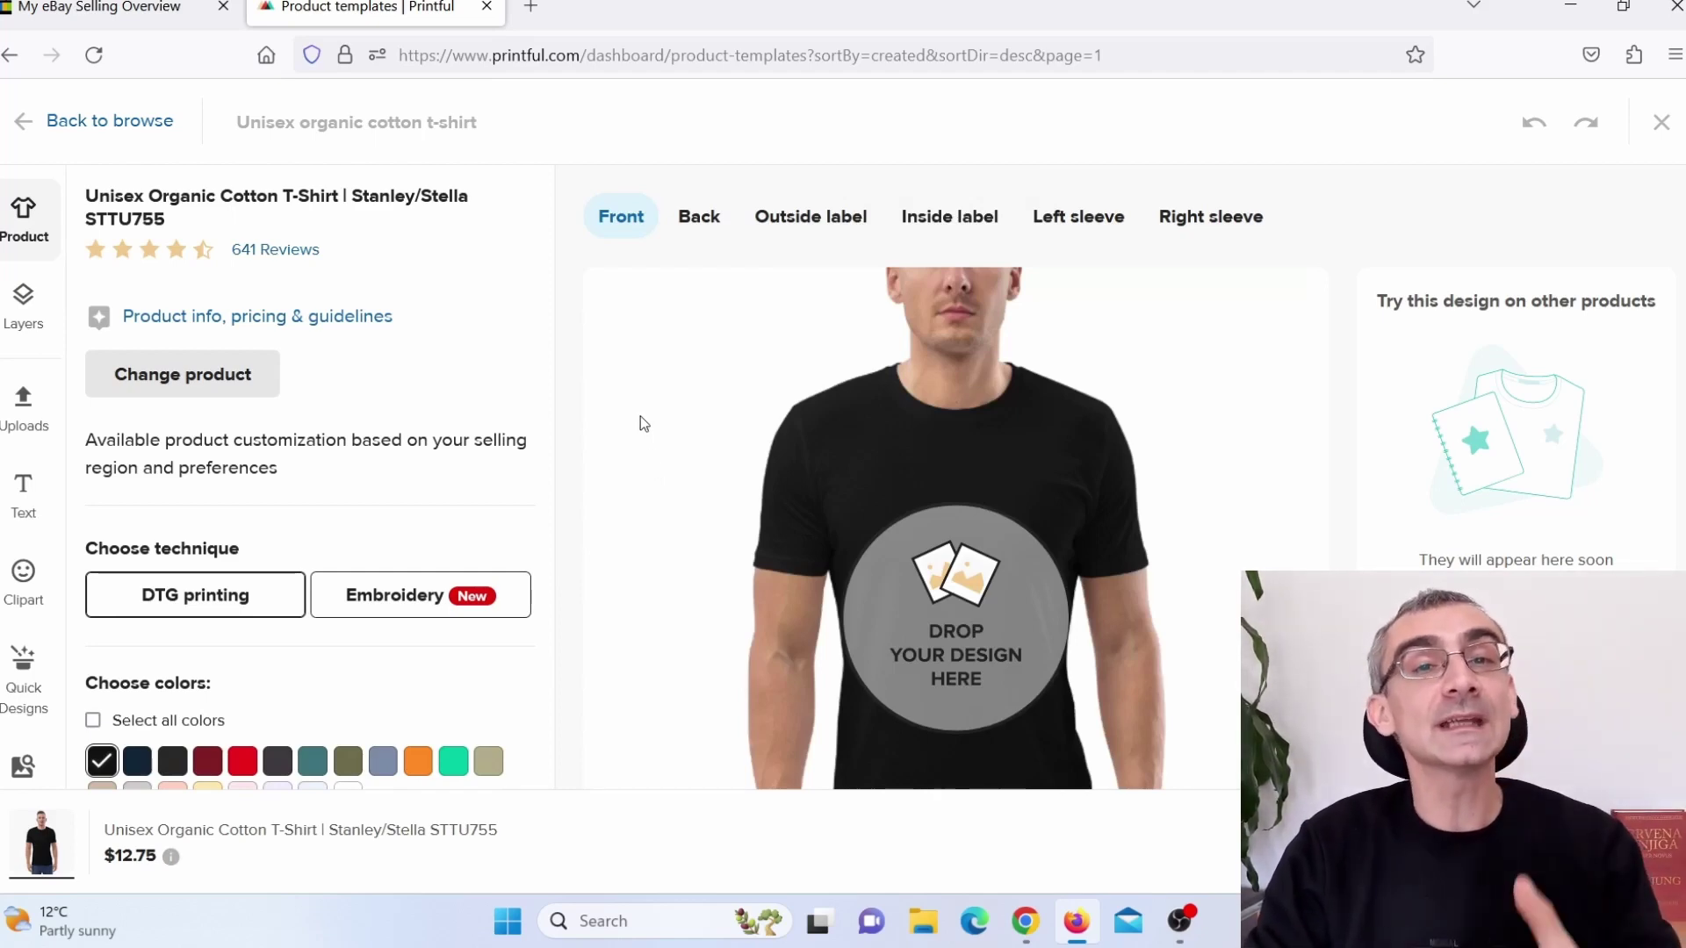
Upload cute-smiling-dog.jpg to the file library and apply it to the shirt's front
click(957, 631)
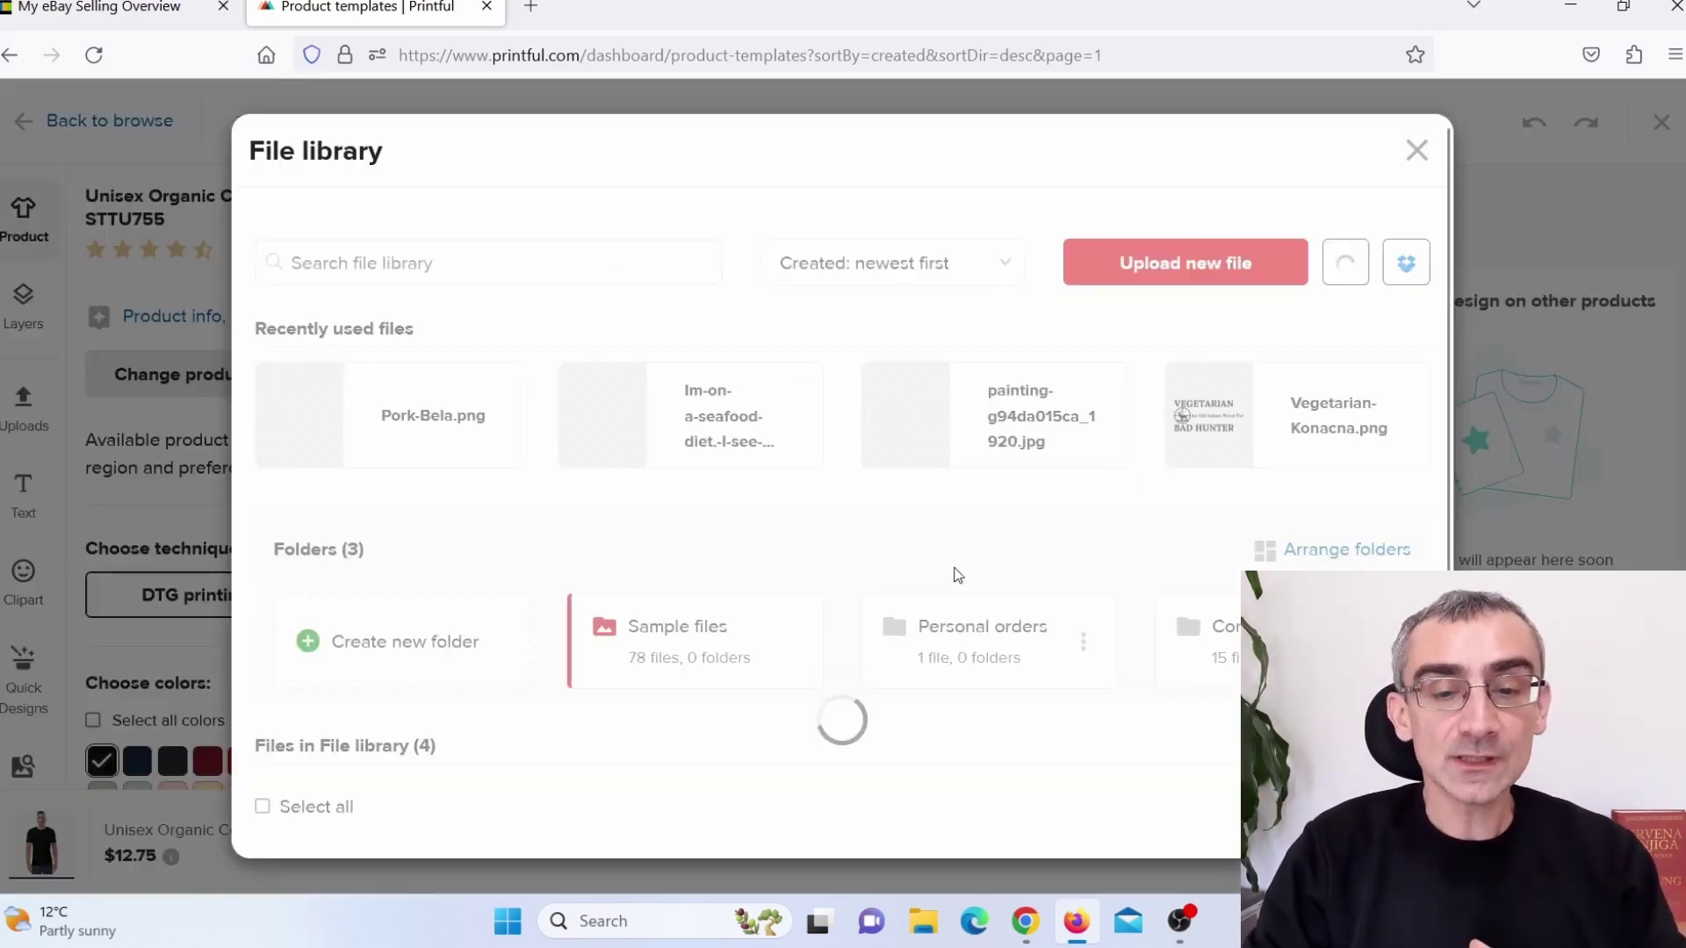
click(1173, 268)
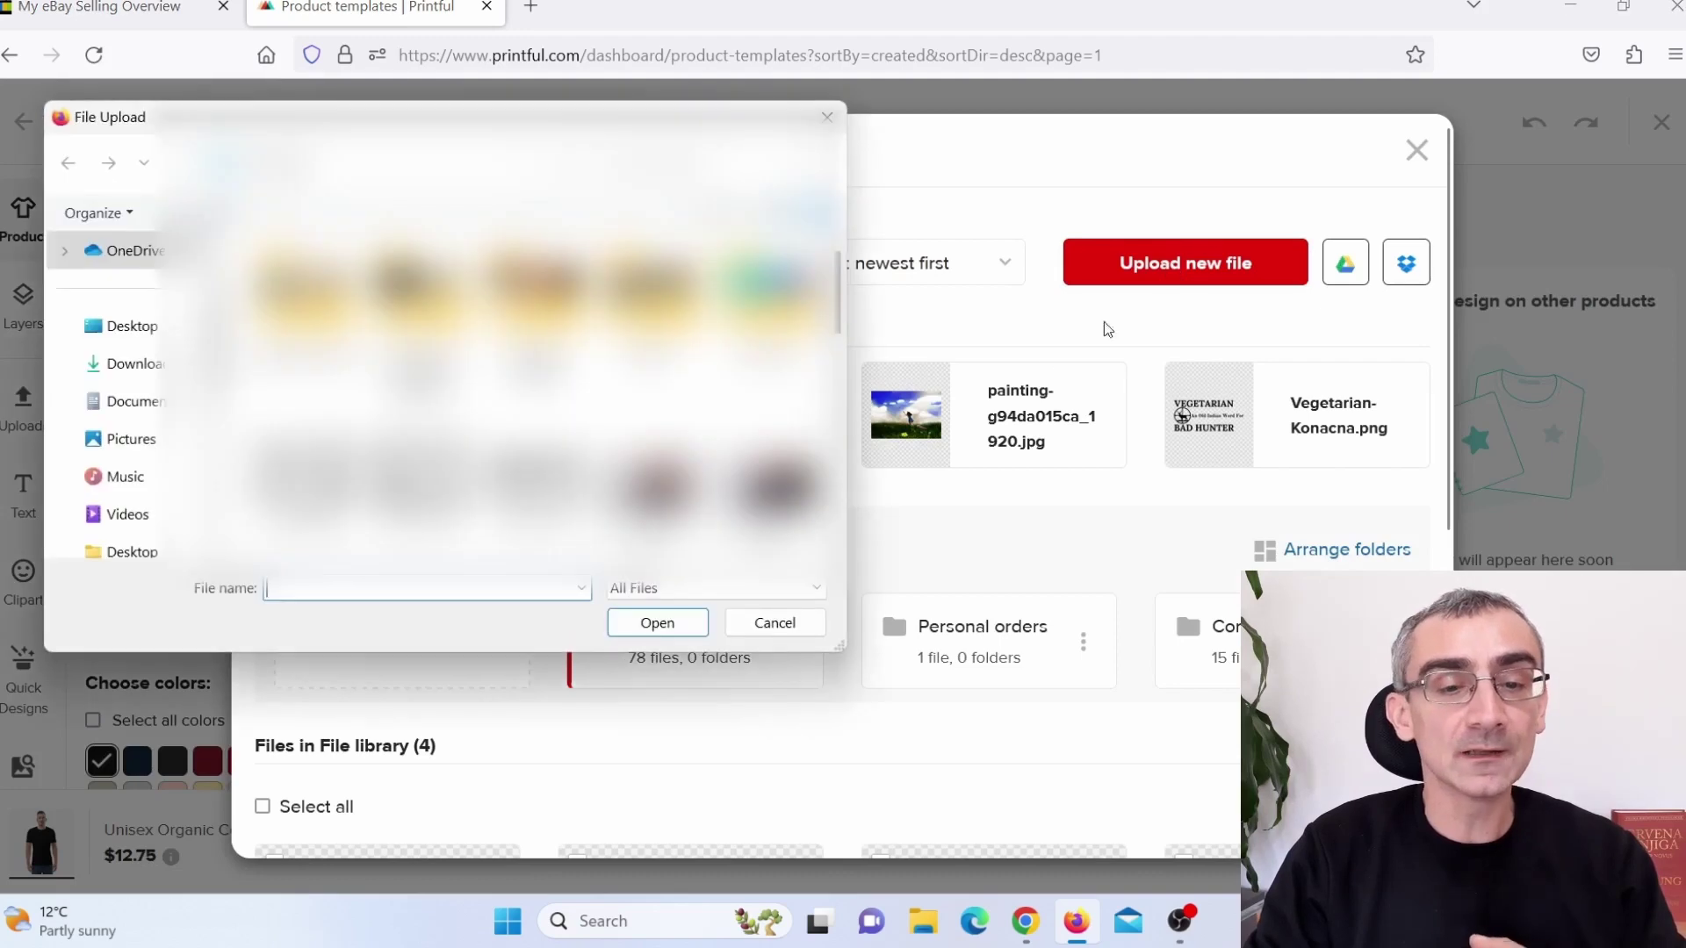
scroll(536, 396, down, 5)
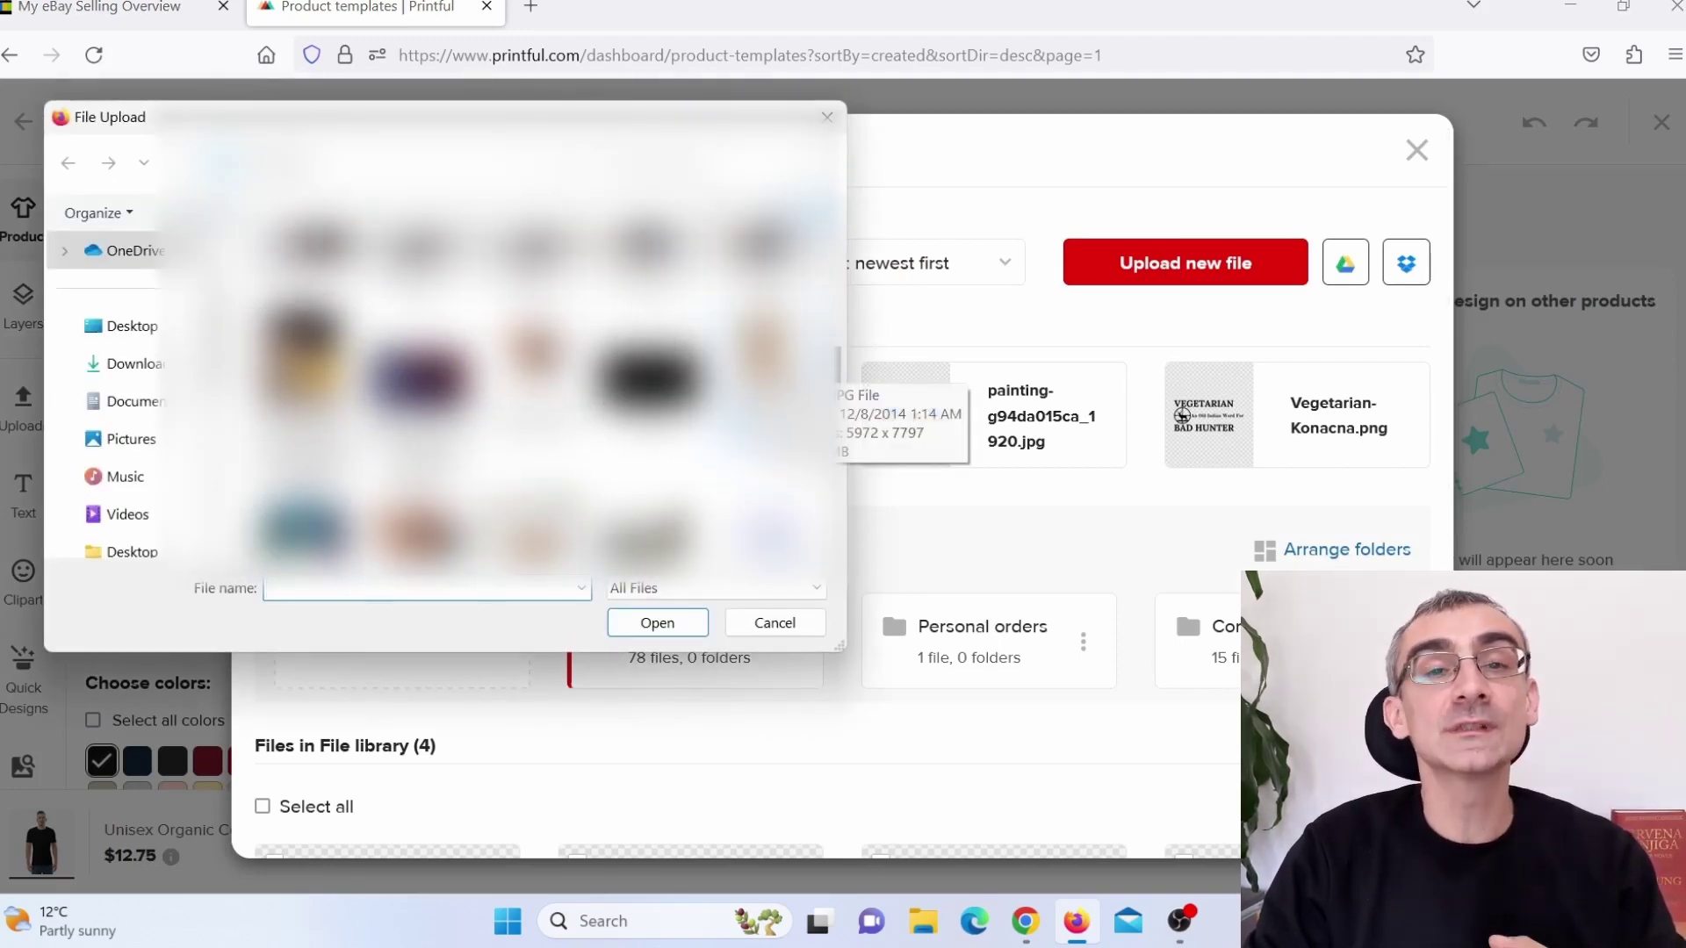
double_click(770, 364)
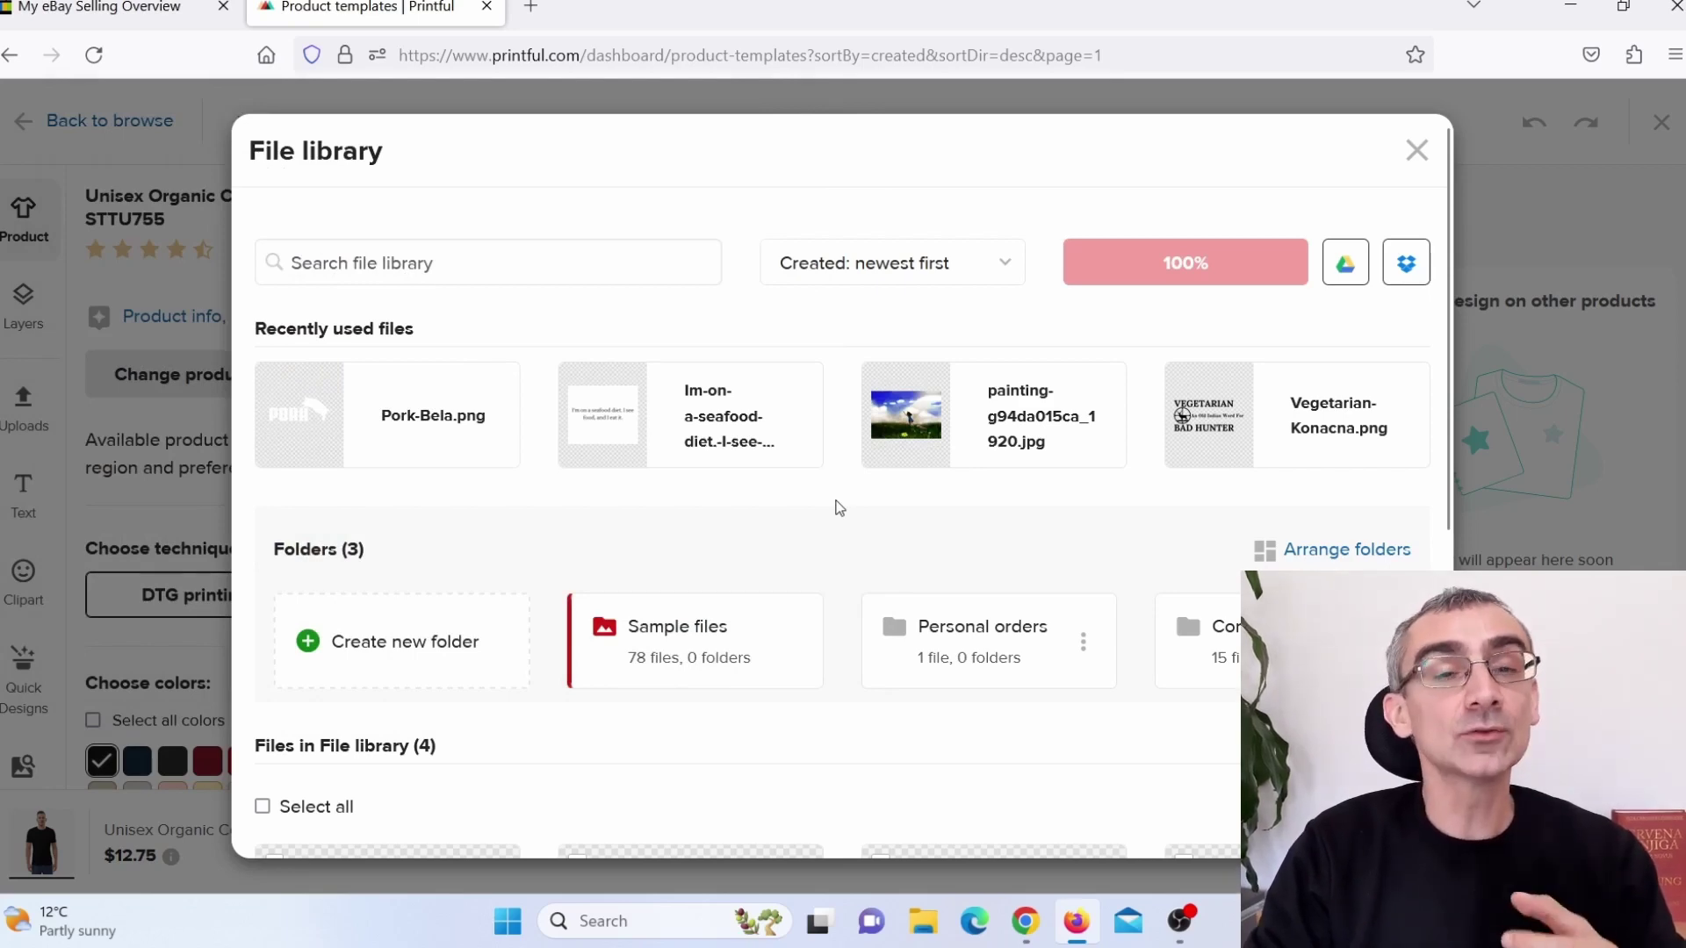
scroll(836, 507, down, 8)
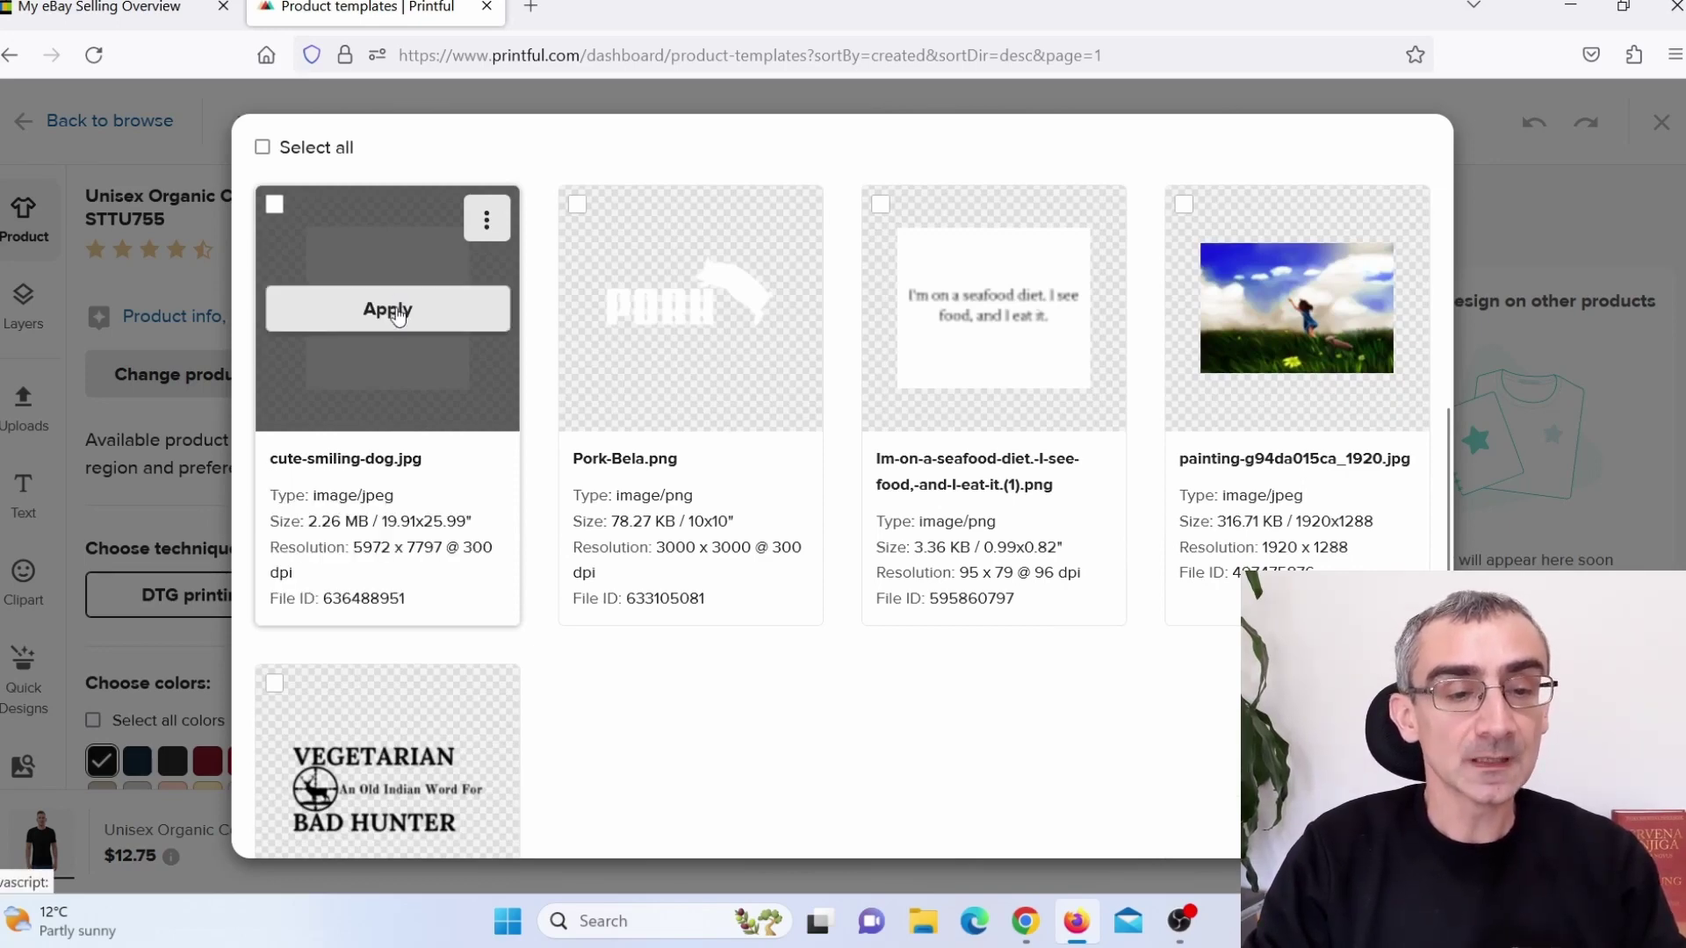
click(389, 311)
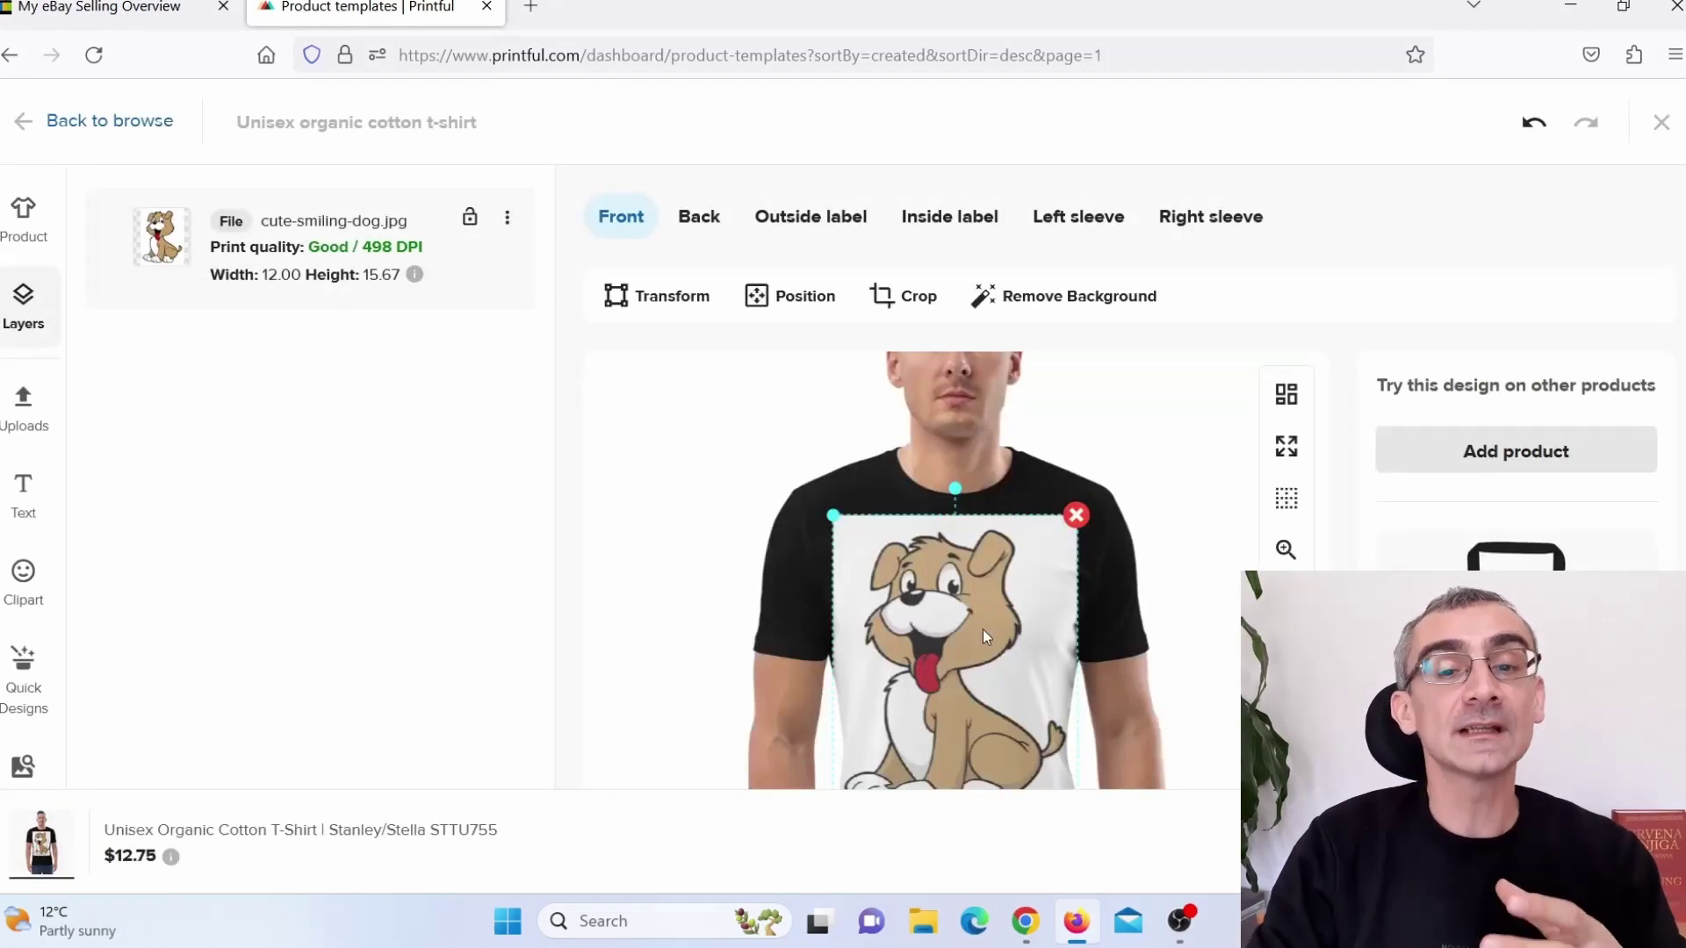
Shrink the dog image on the shirt to about 6.76 wide by 8.81 high
scroll(1114, 588, down, 3)
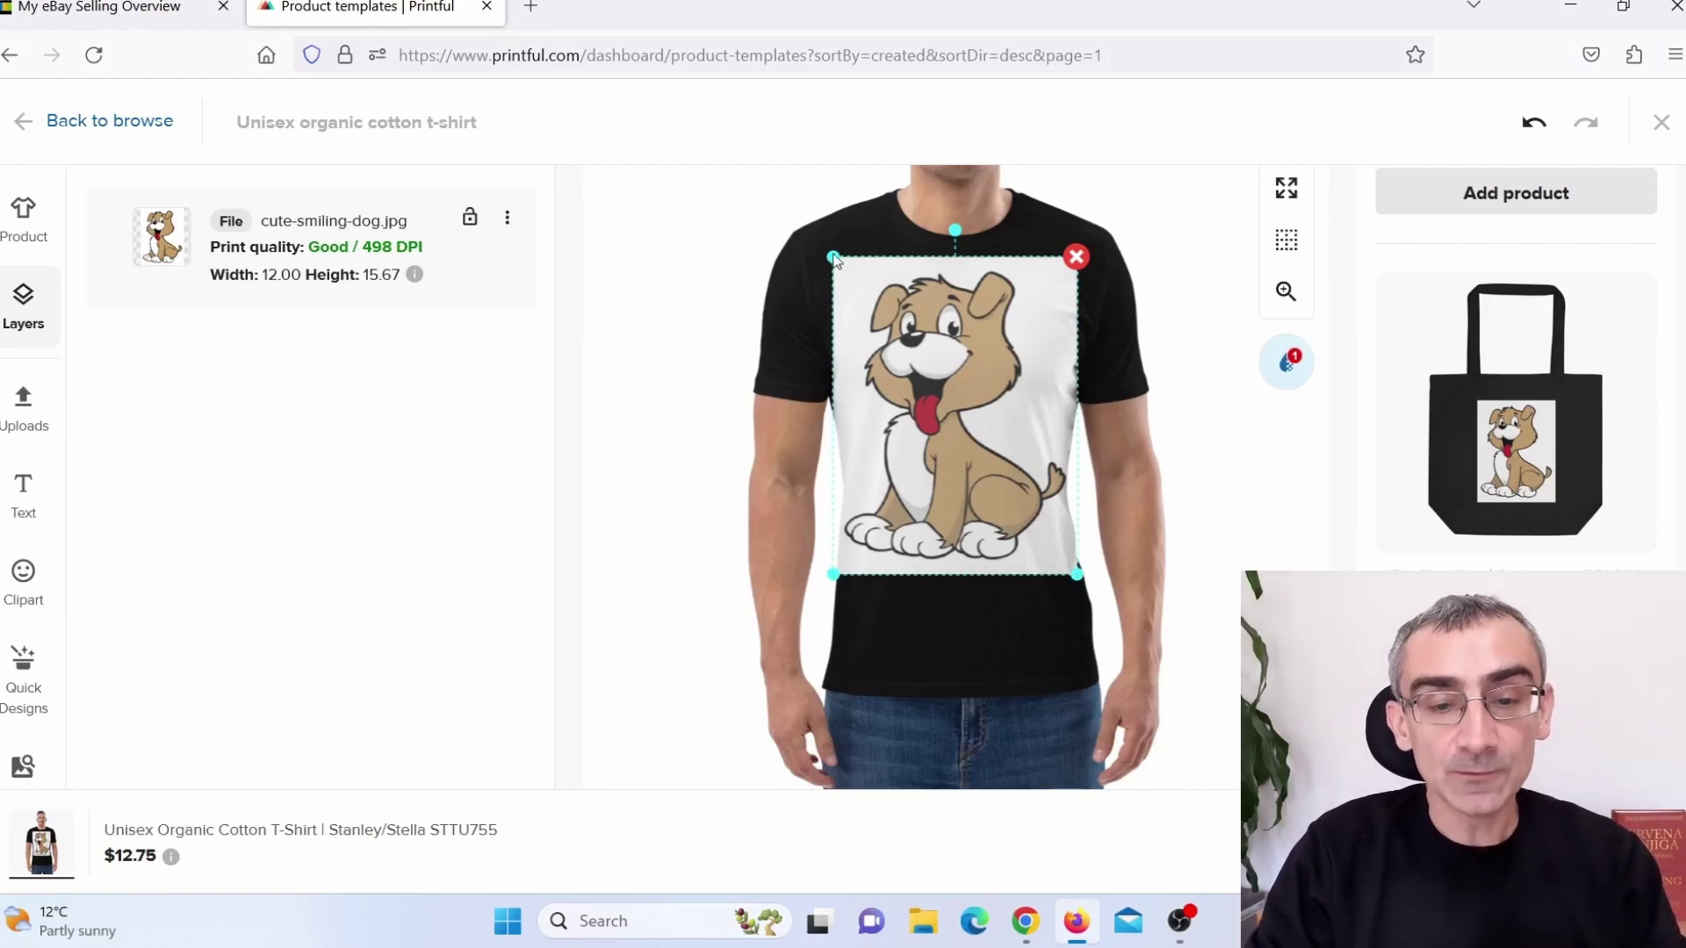
drag(834, 257, 895, 325)
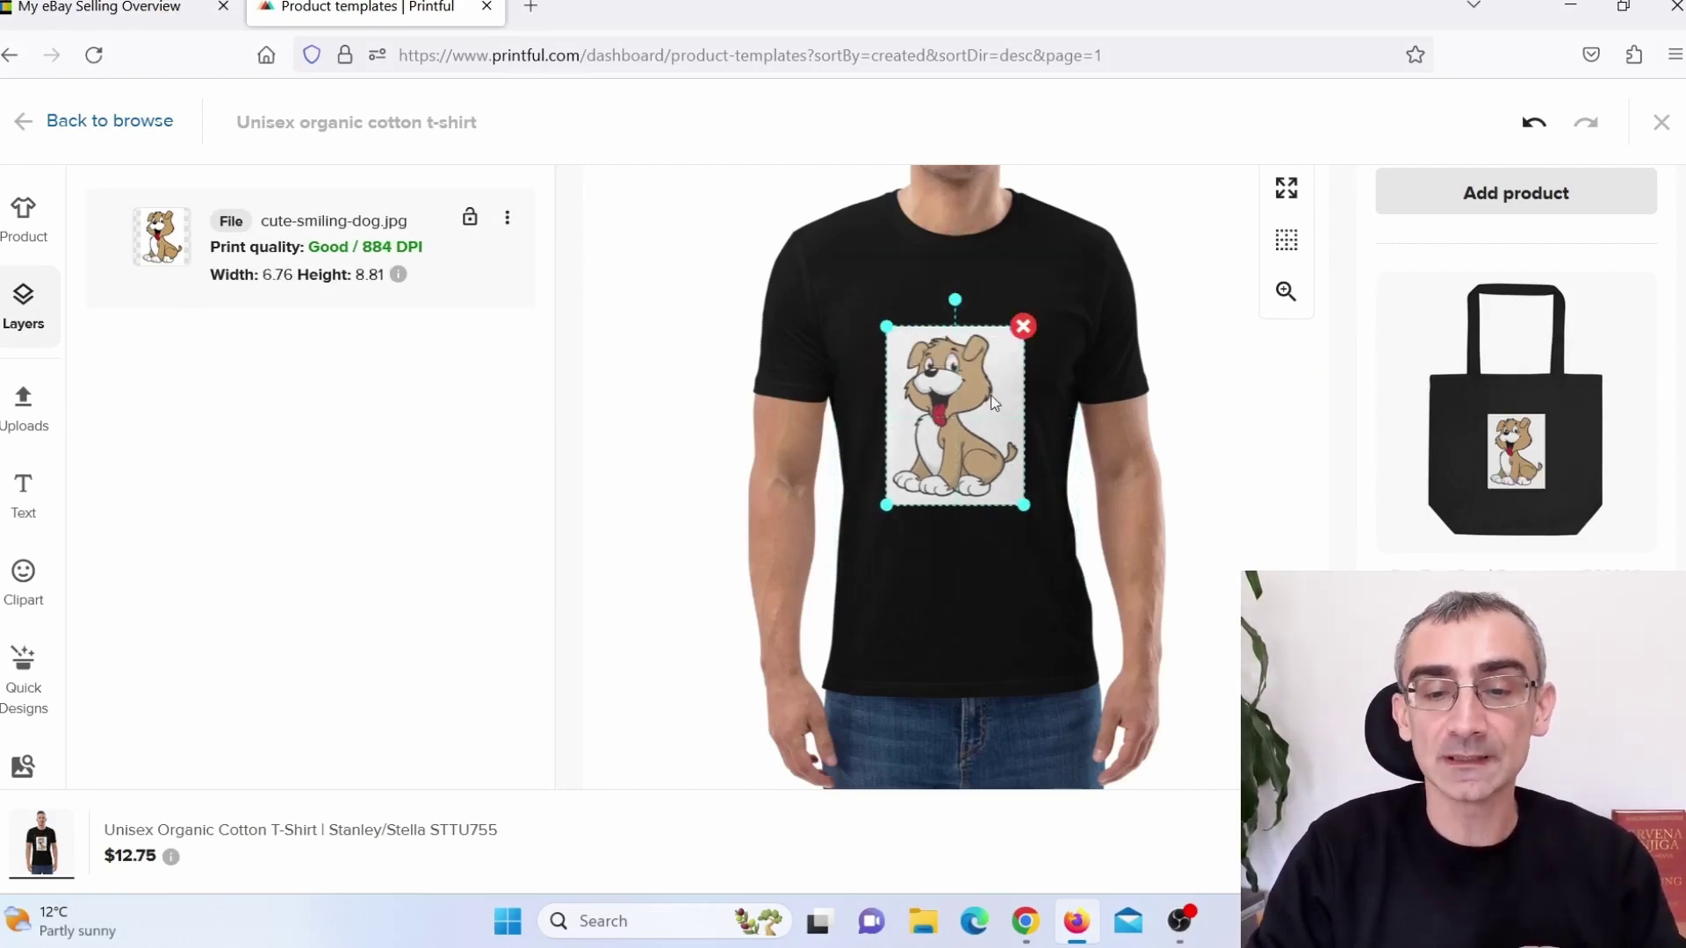
click(703, 365)
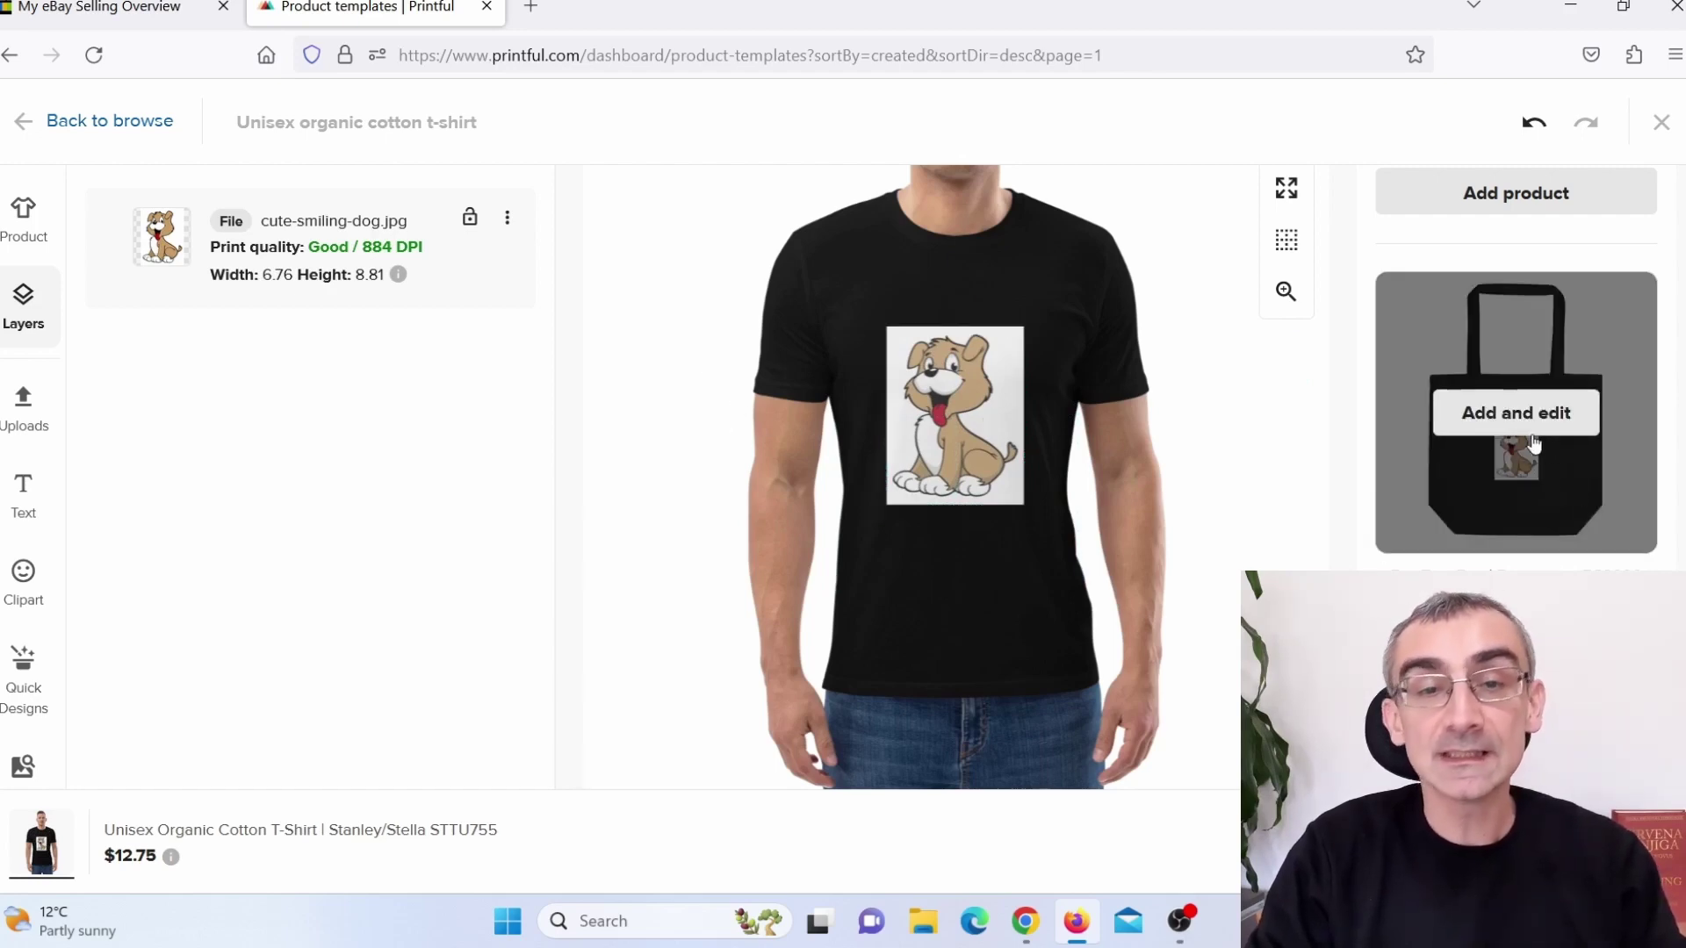
Exclude the sizes 2XL, 3XL, 4XL and 5XL from the T-shirt's product options
scroll(1505, 451, down, 5)
scroll(1507, 449, down, 5)
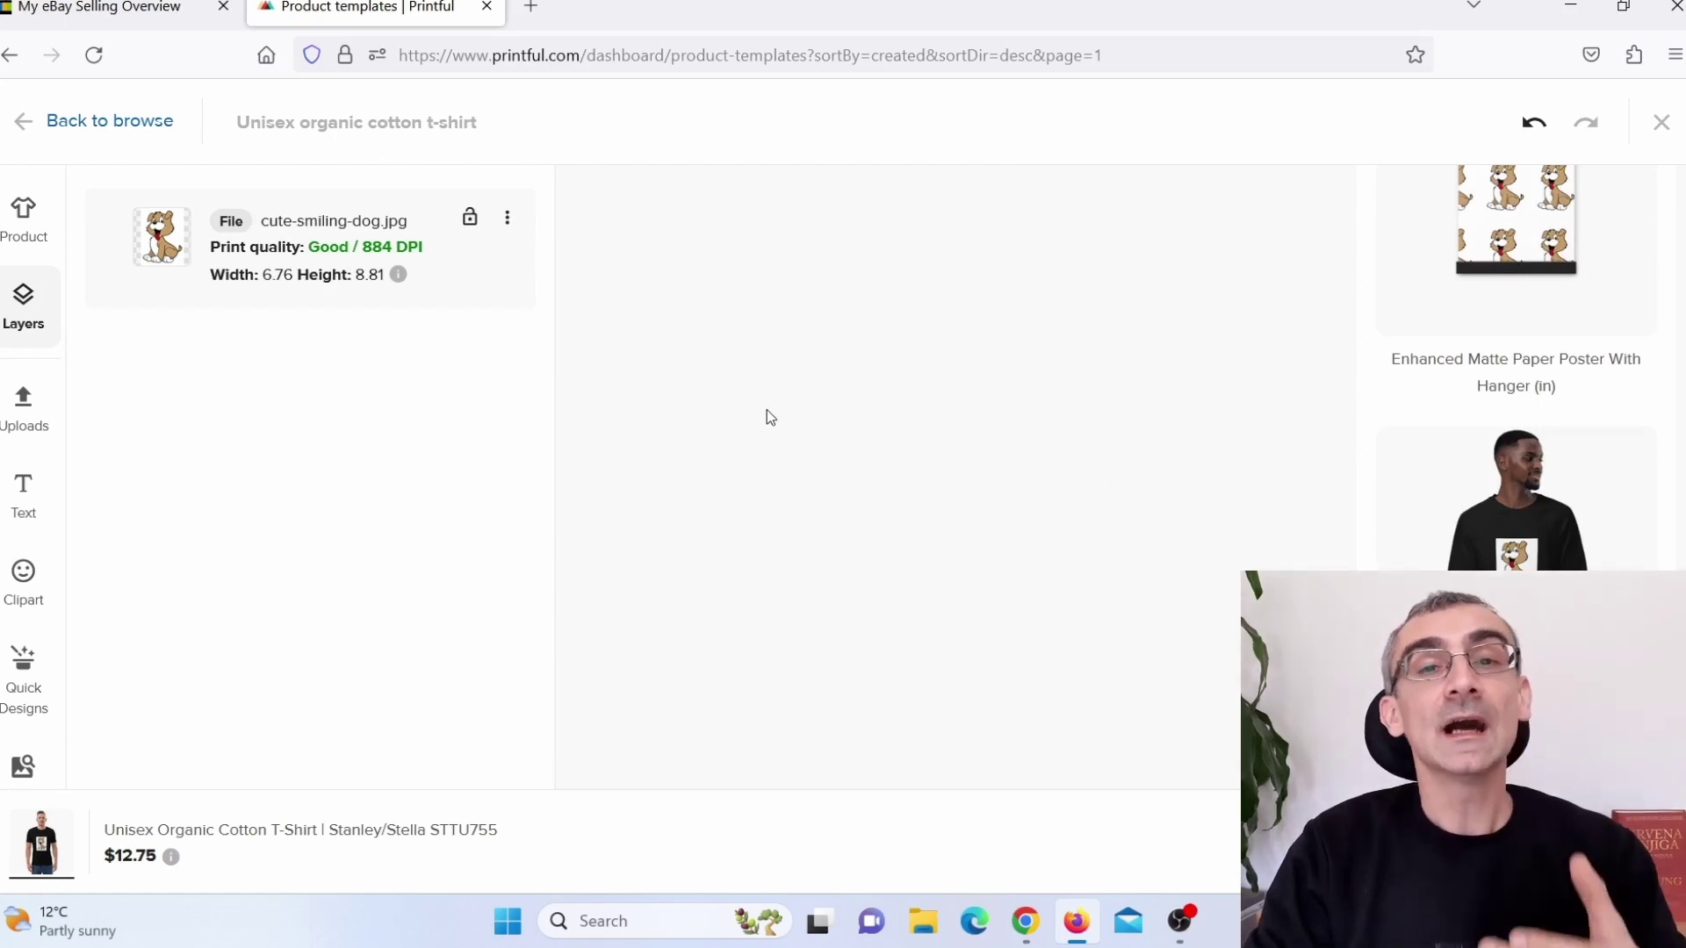
click(20, 243)
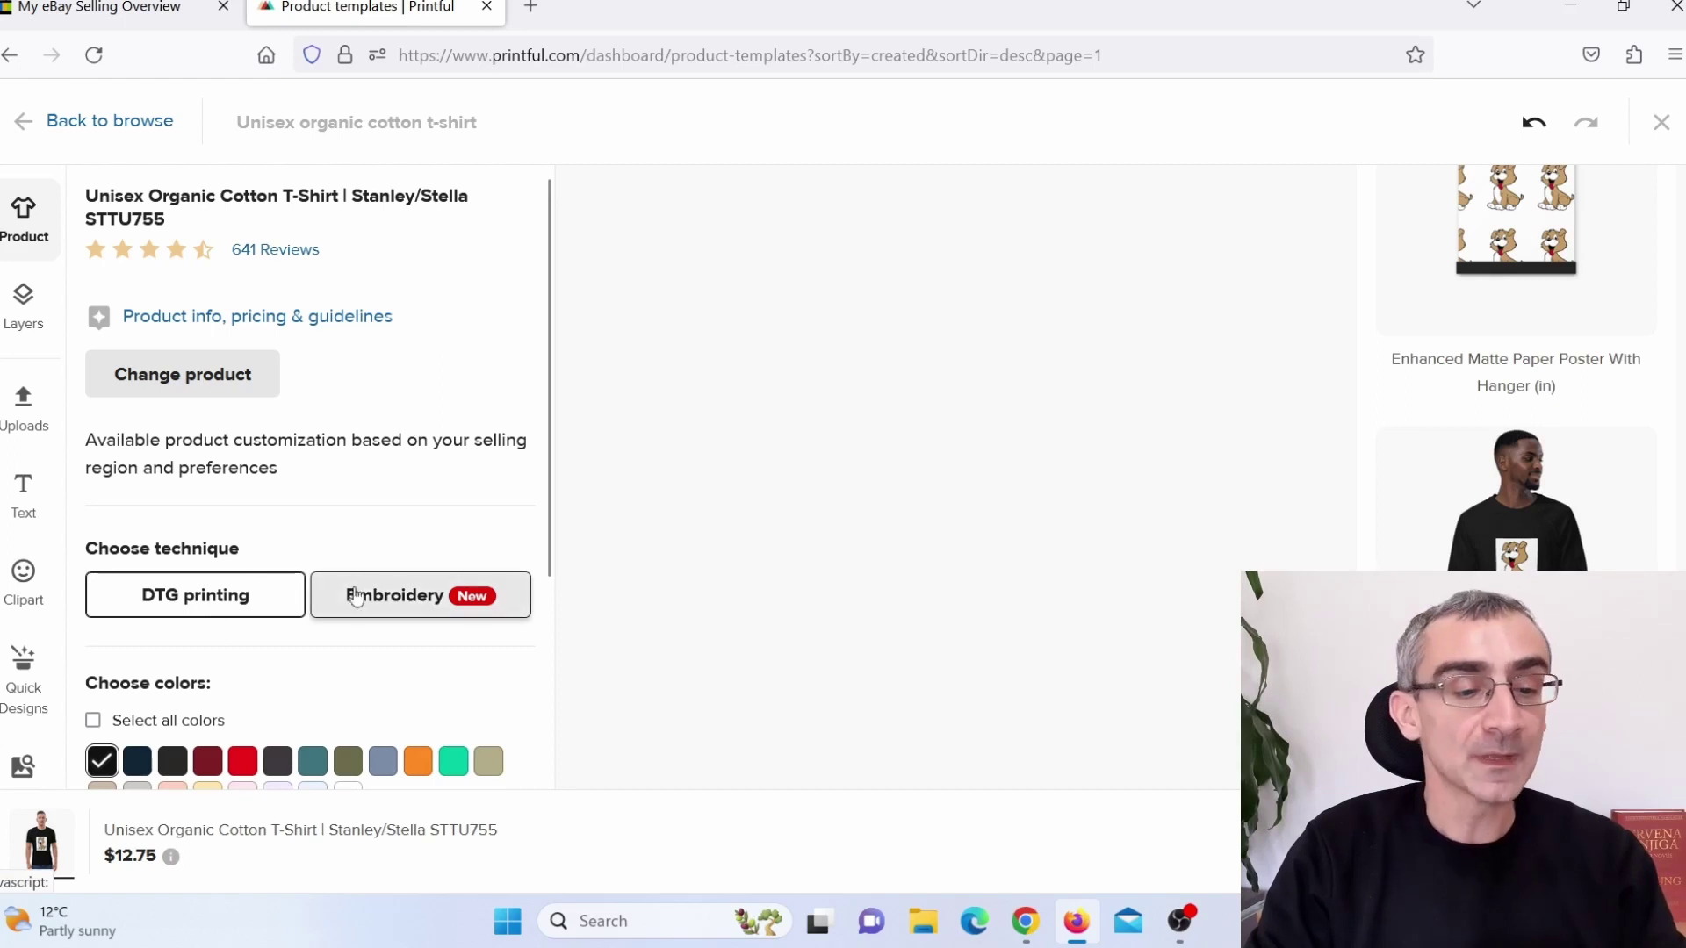
scroll(351, 589, down, 3)
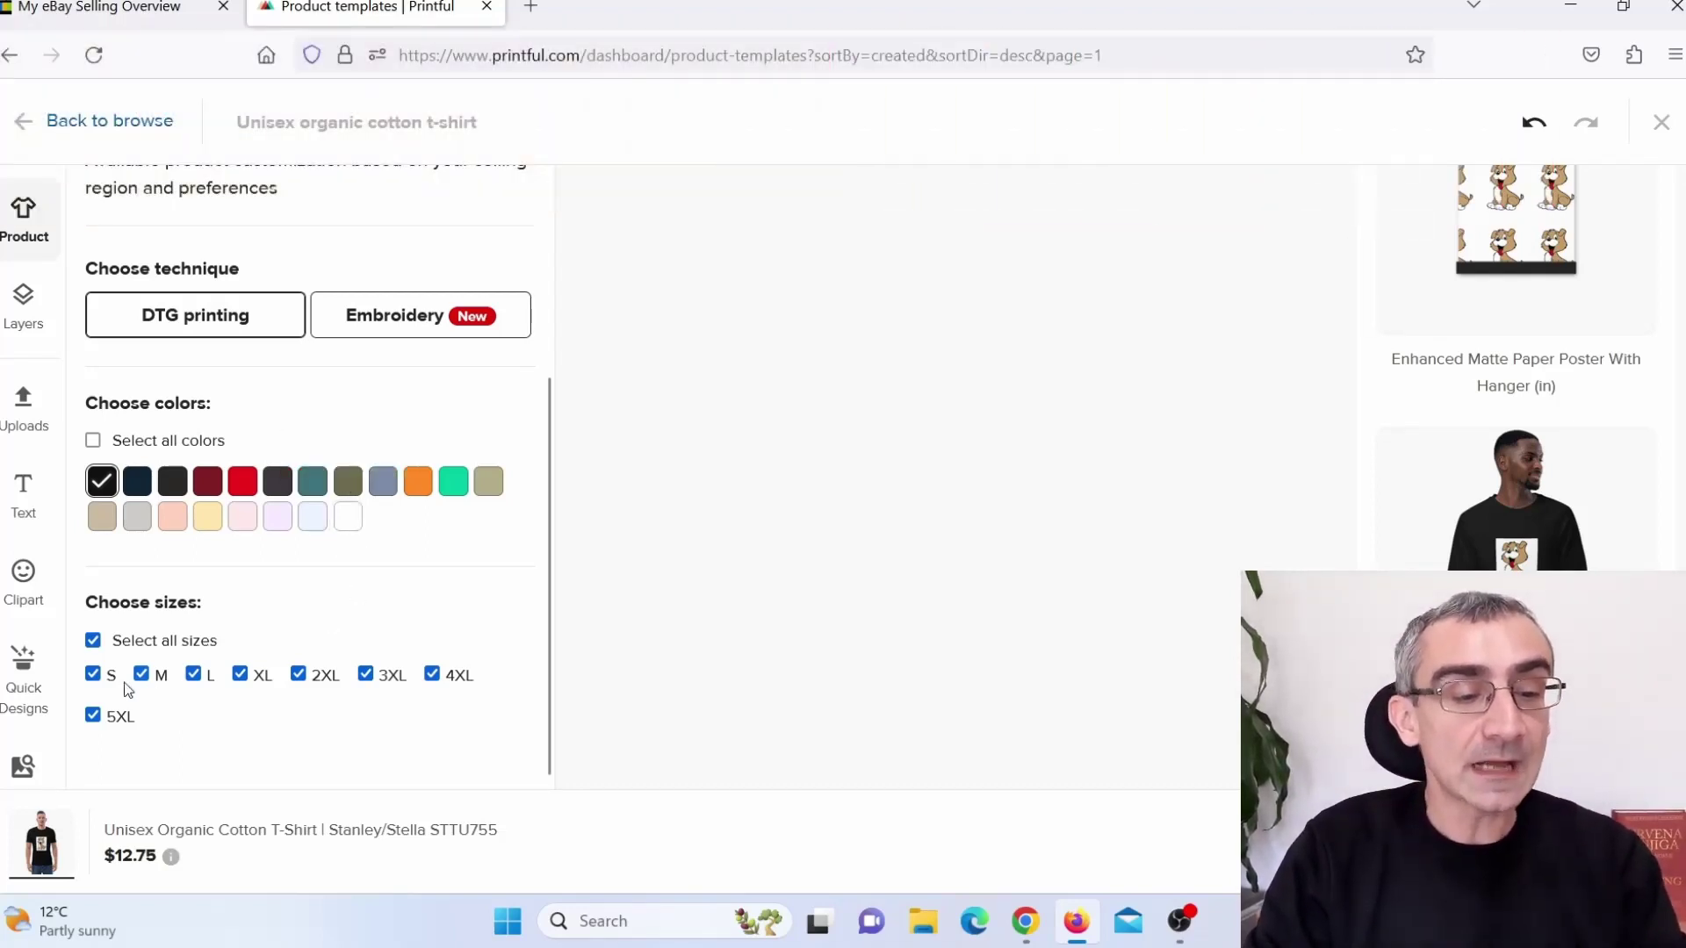
click(300, 675)
click(432, 674)
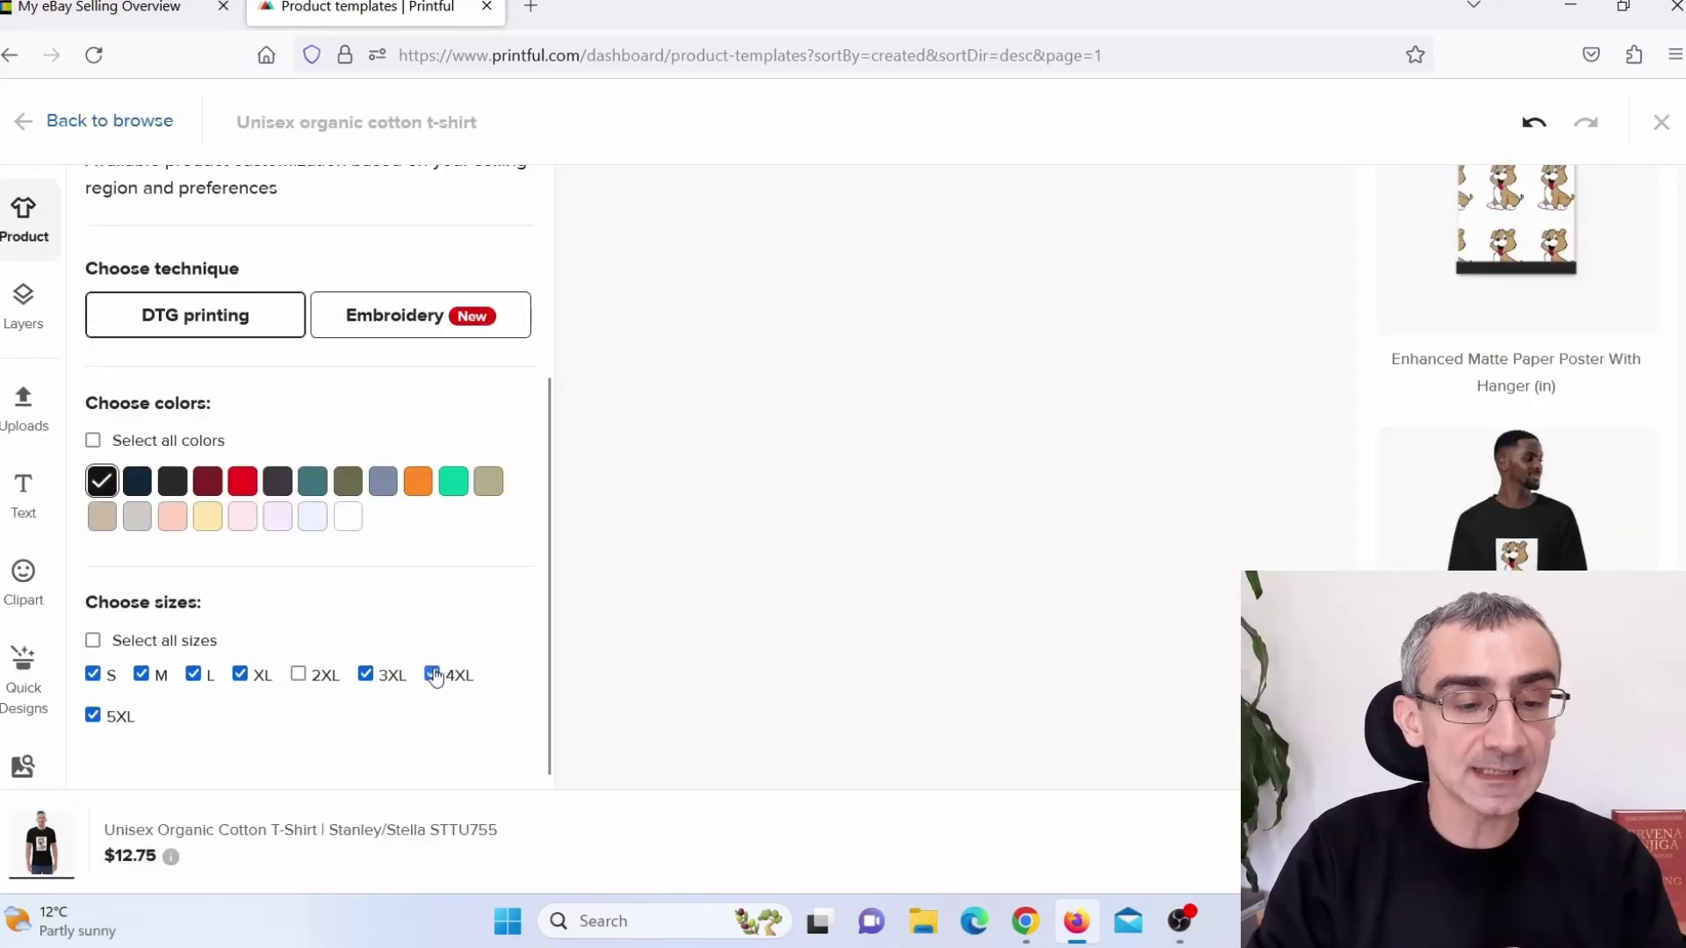
click(367, 675)
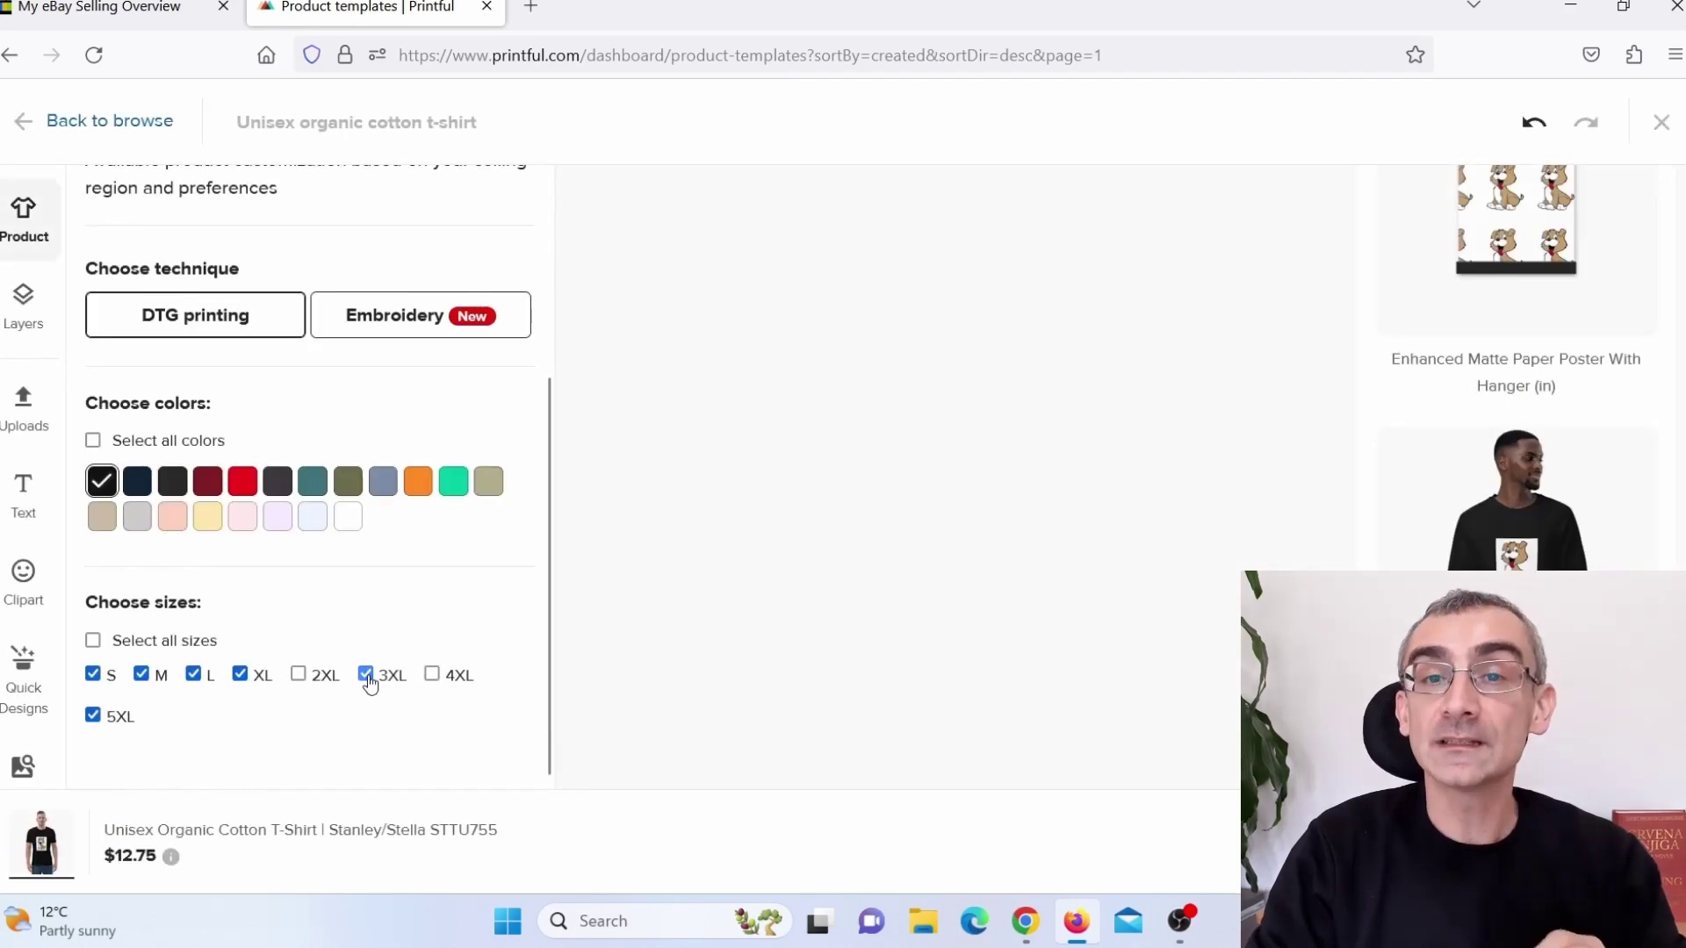
click(93, 716)
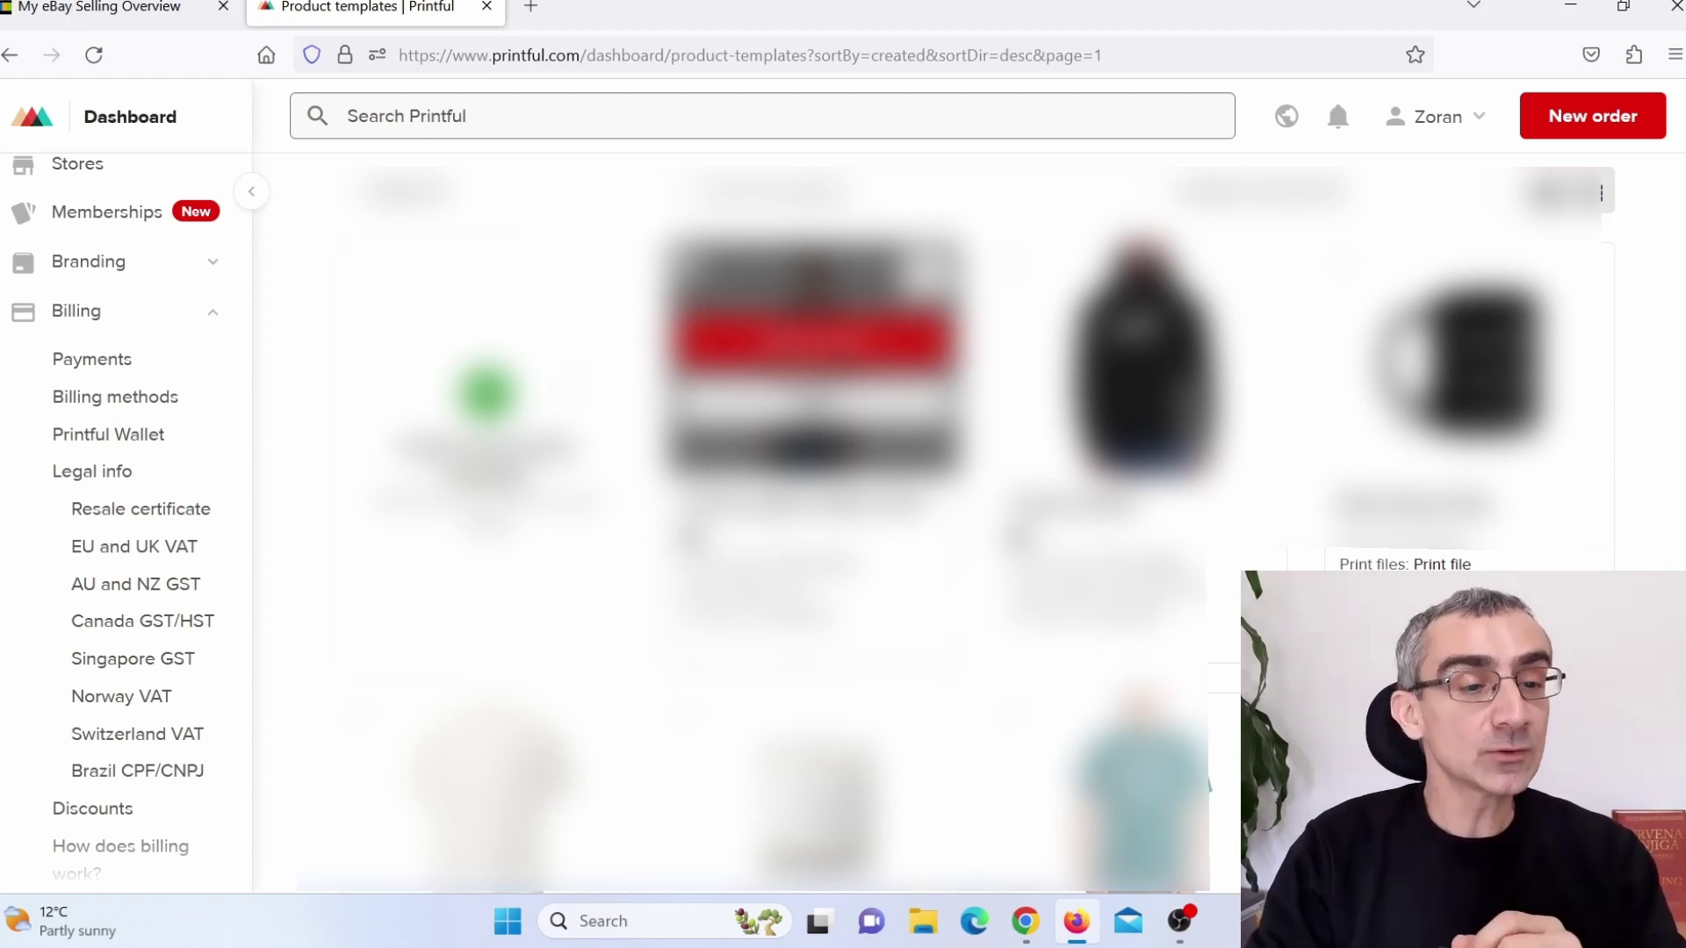
Open the account's billing methods and review the payment methods and store billing settings
click(132, 399)
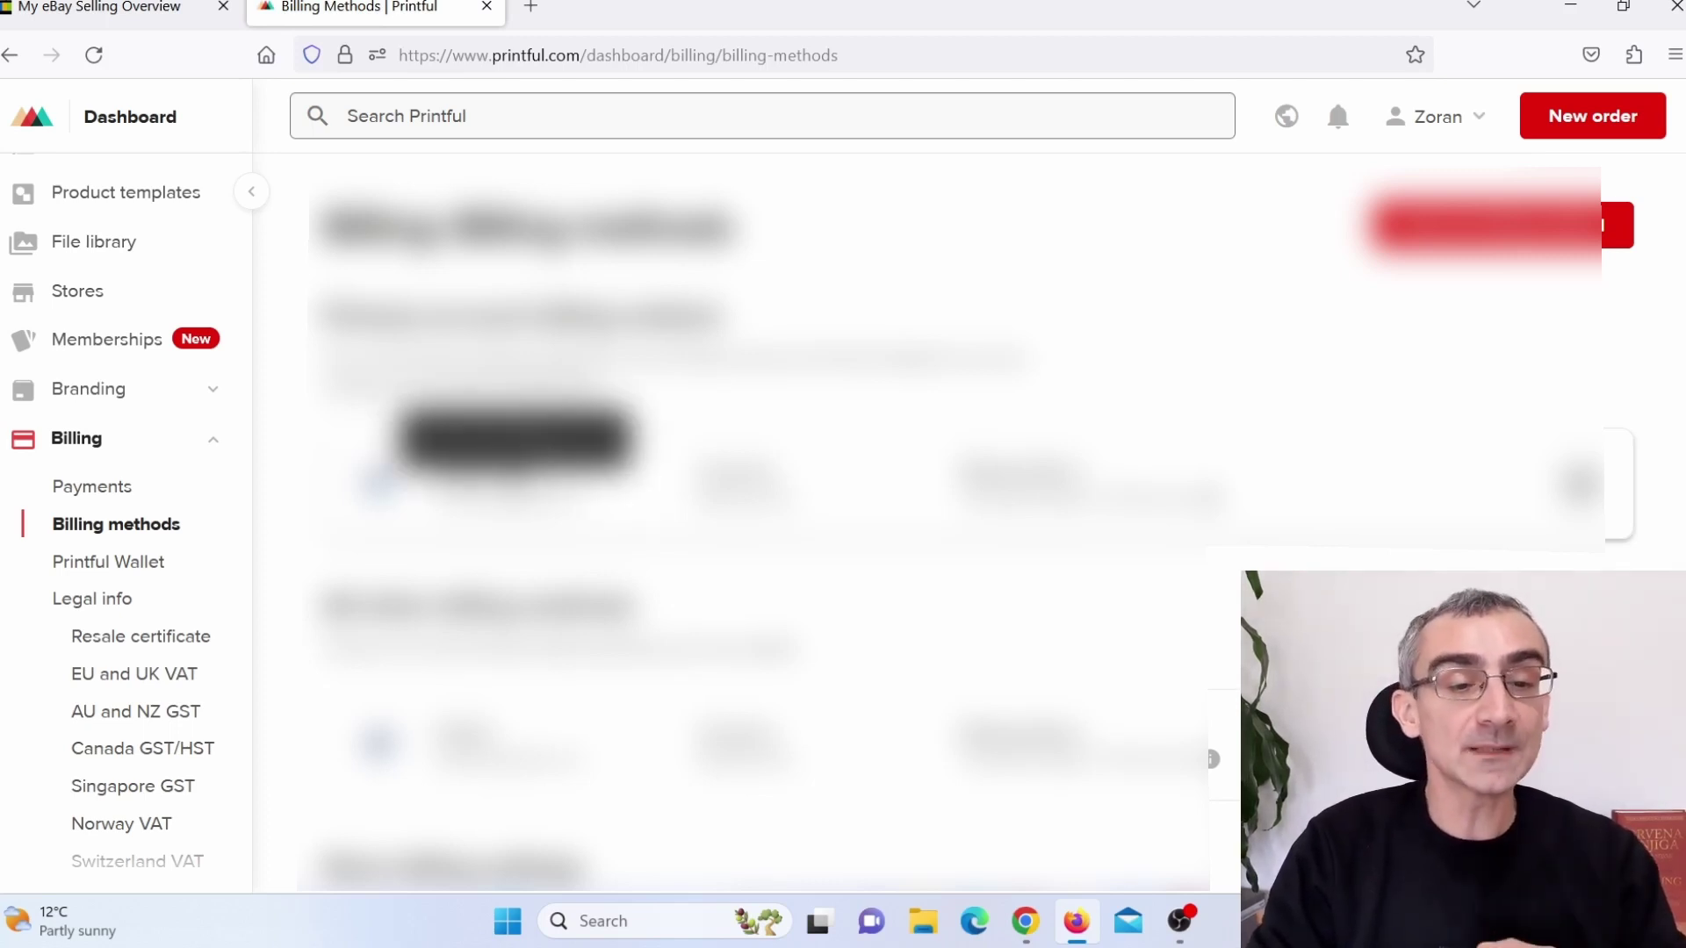
scroll(756, 527, down, 4)
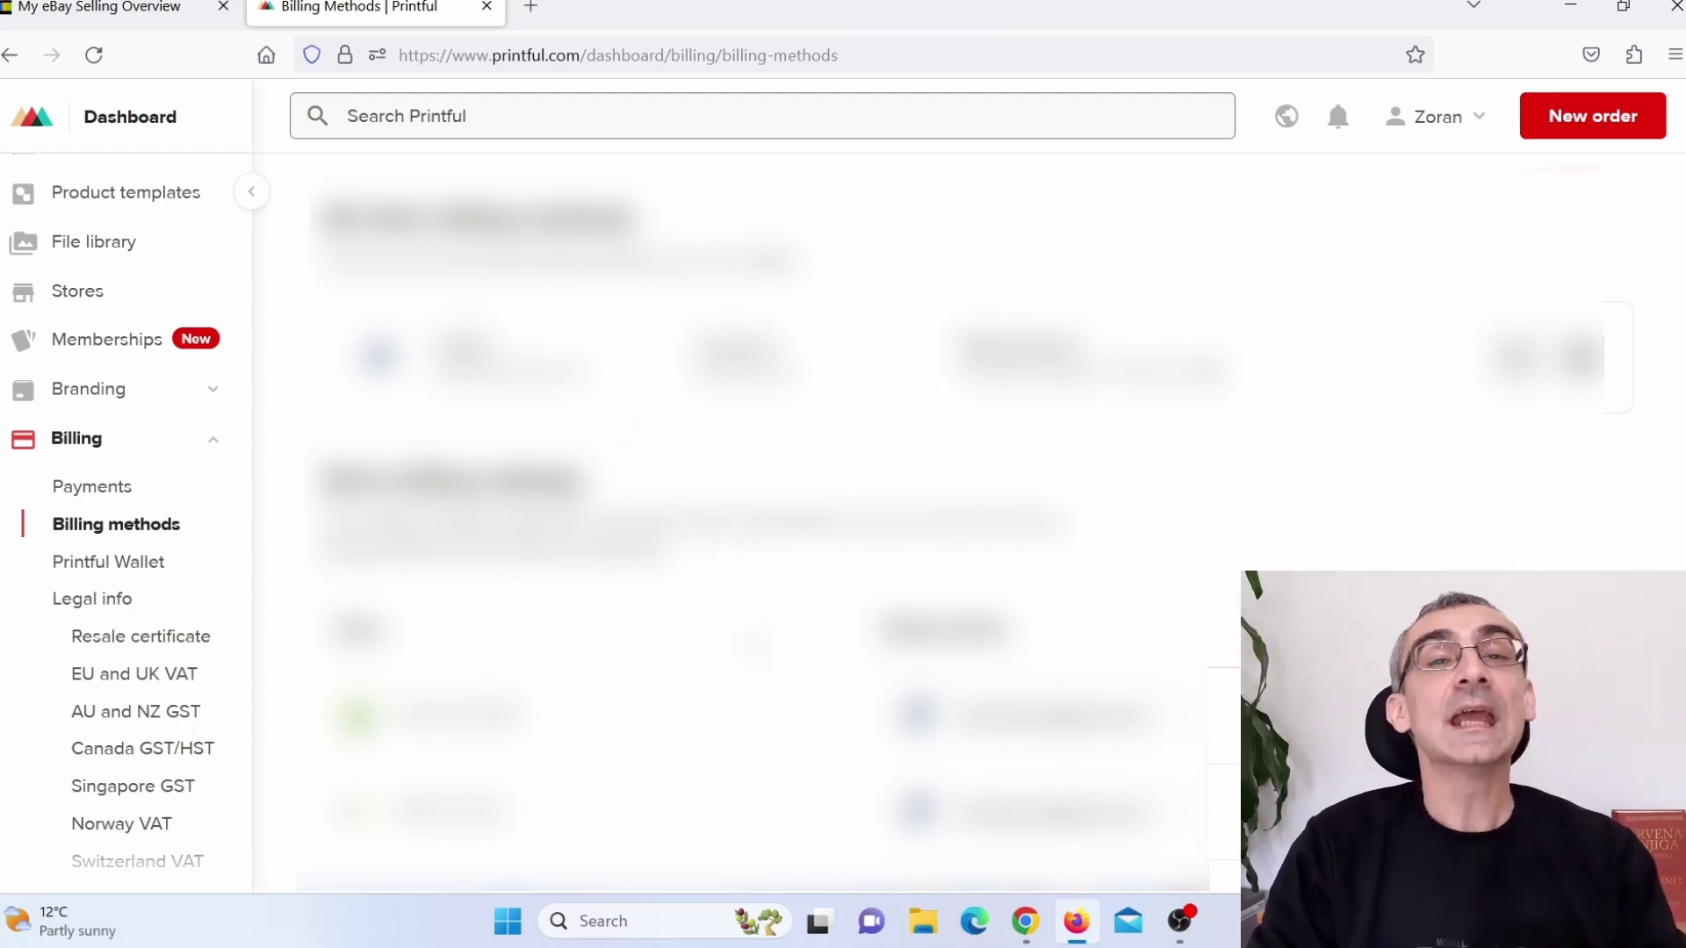
scroll(755, 527, up, 3)
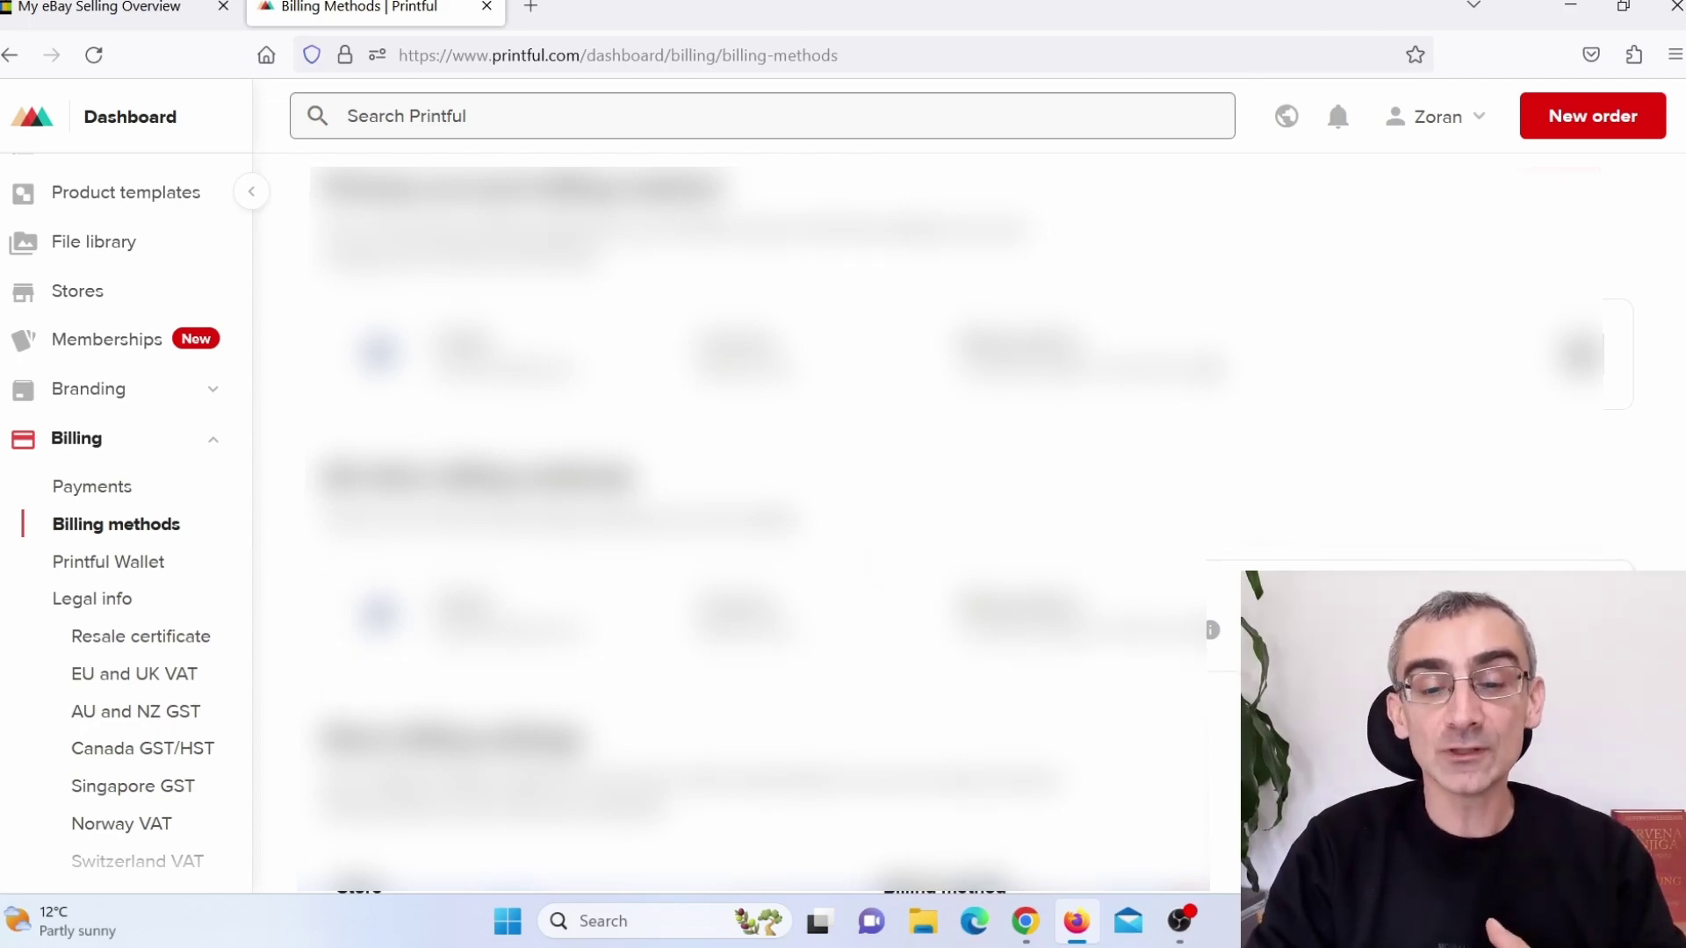
Switch to eBay in Chrome, open the personal account registration form, and go through its name, email and password fields
click(1019, 922)
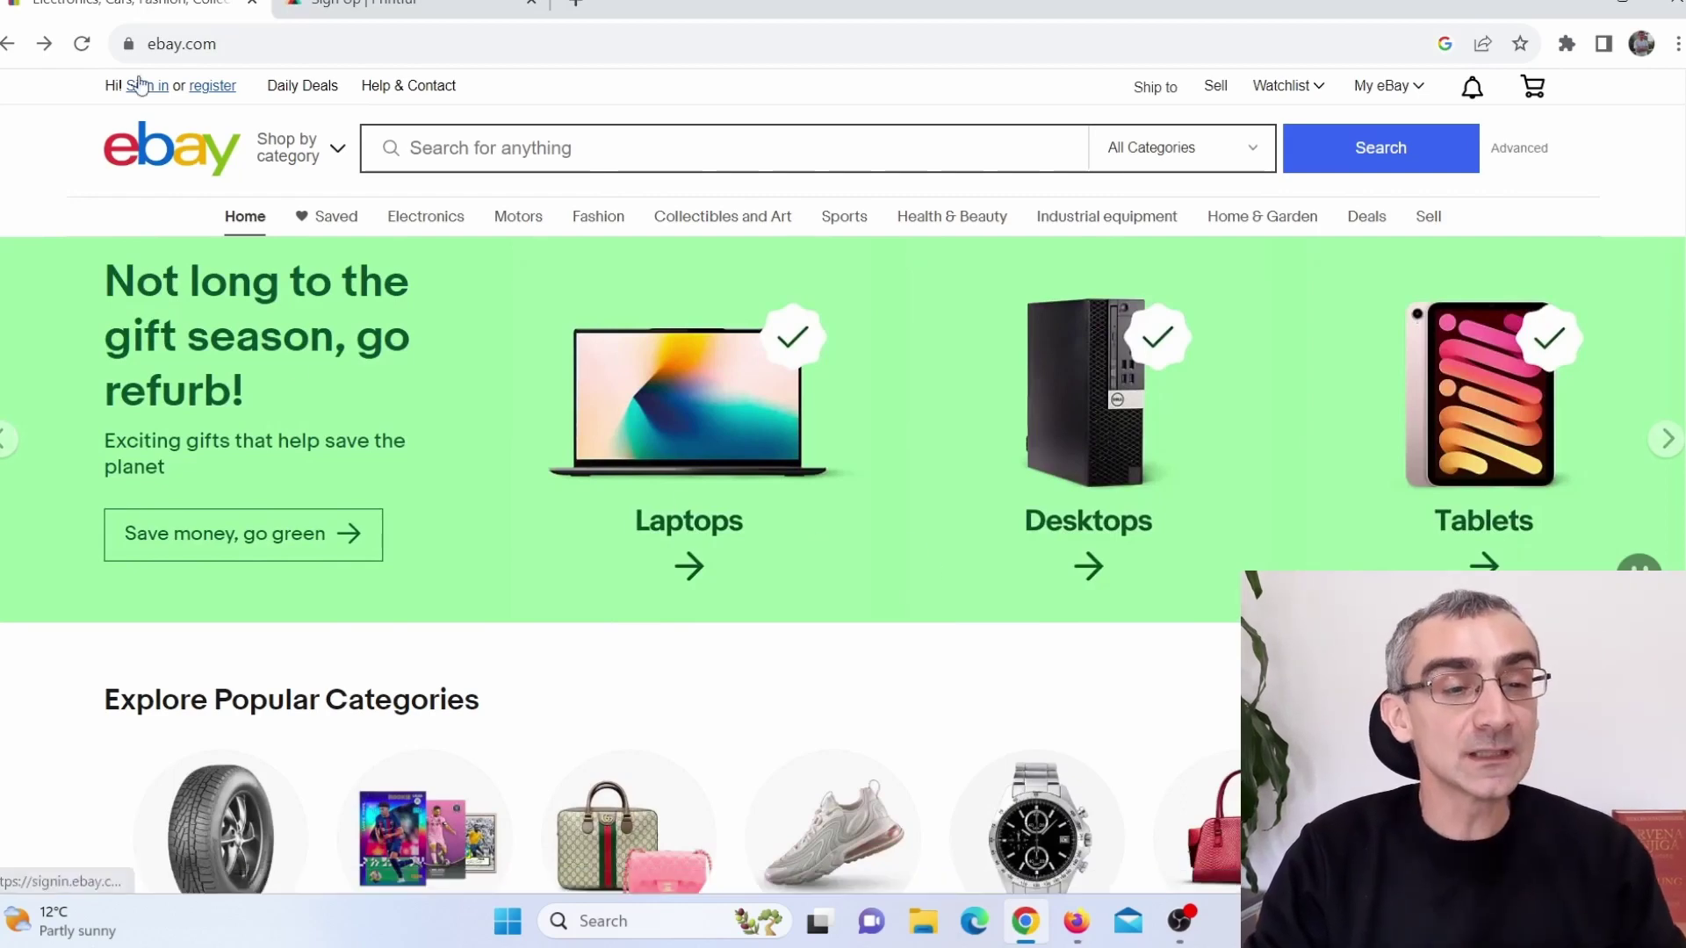
click(220, 91)
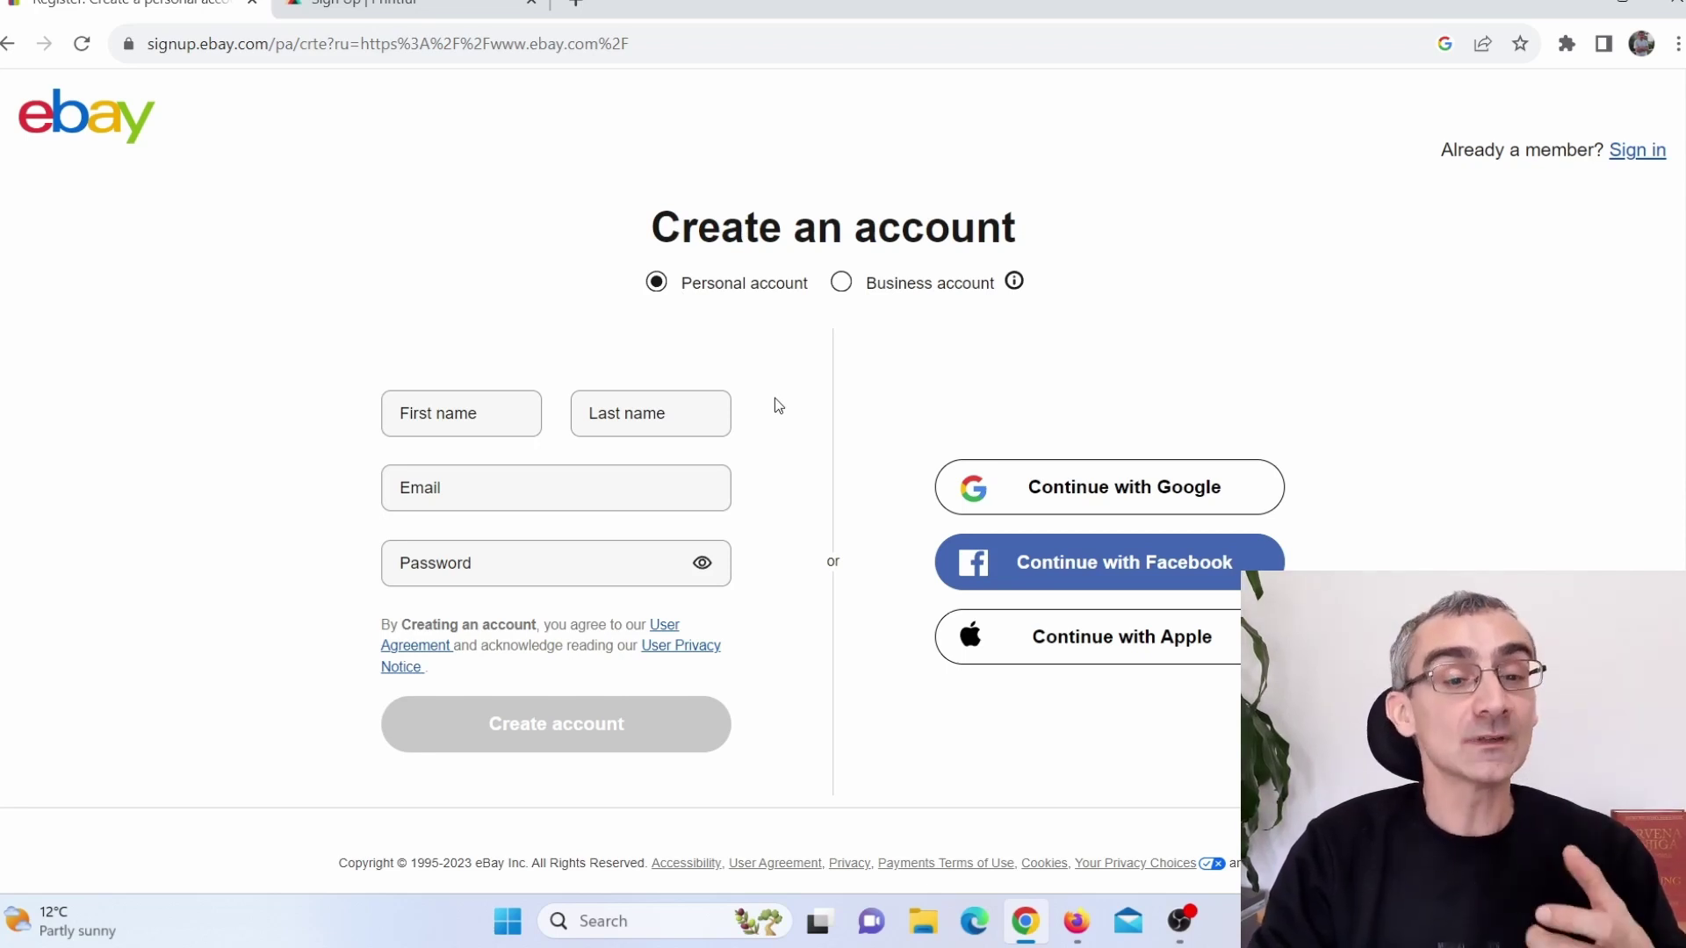
click(477, 406)
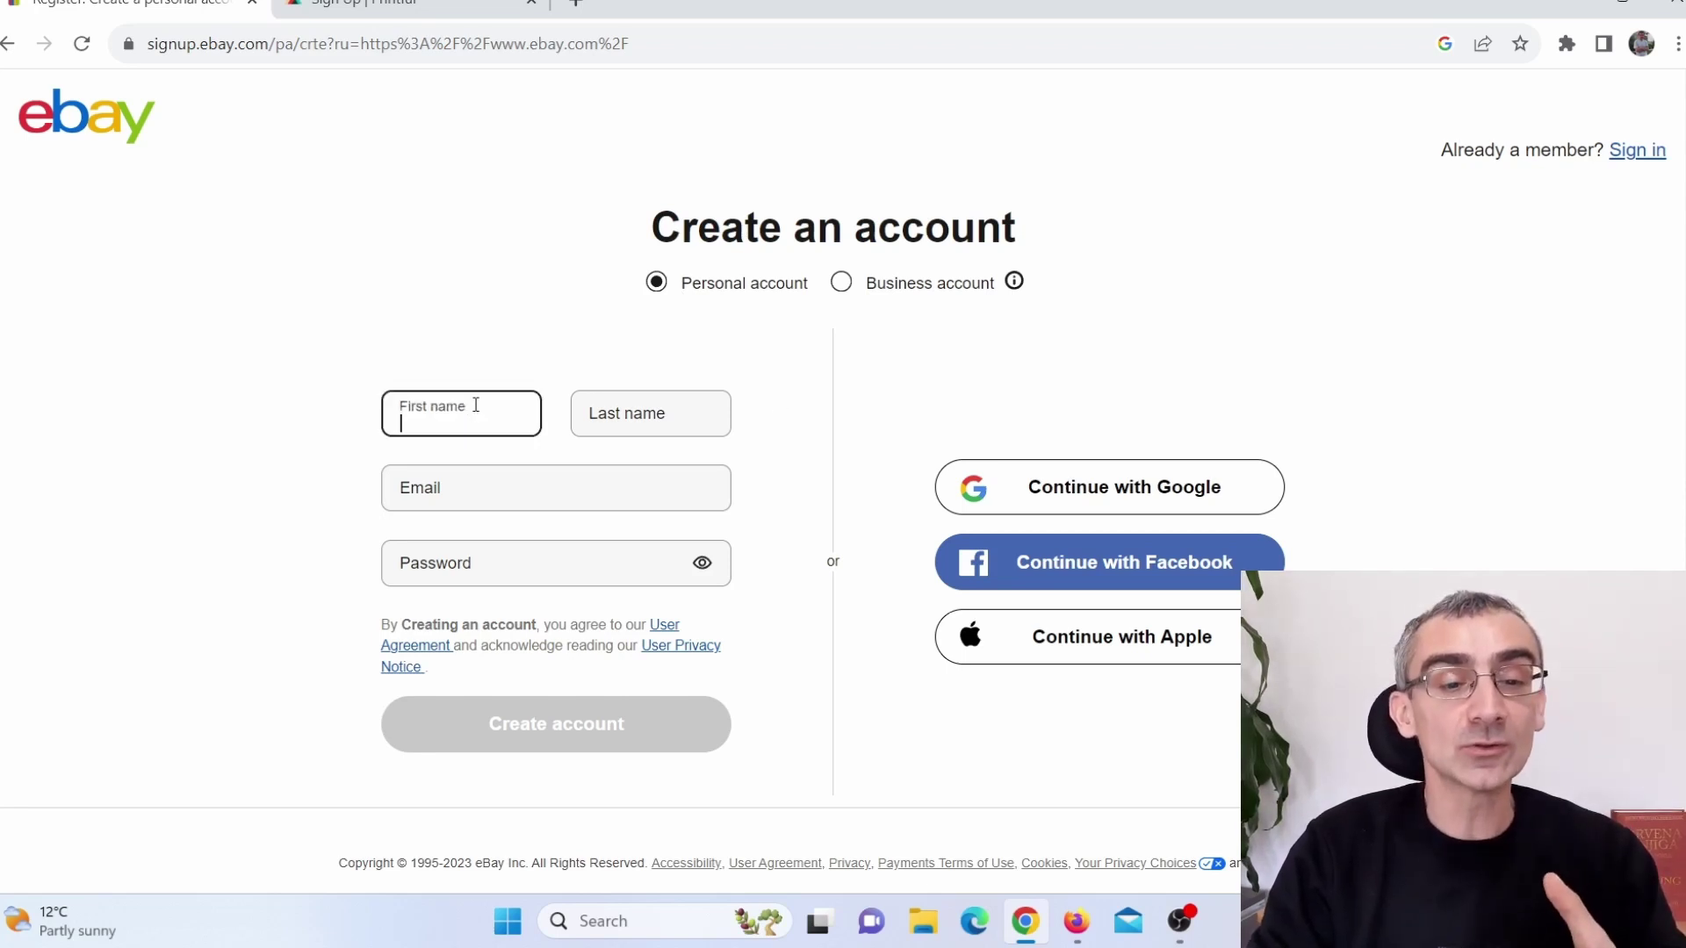
click(591, 430)
click(459, 489)
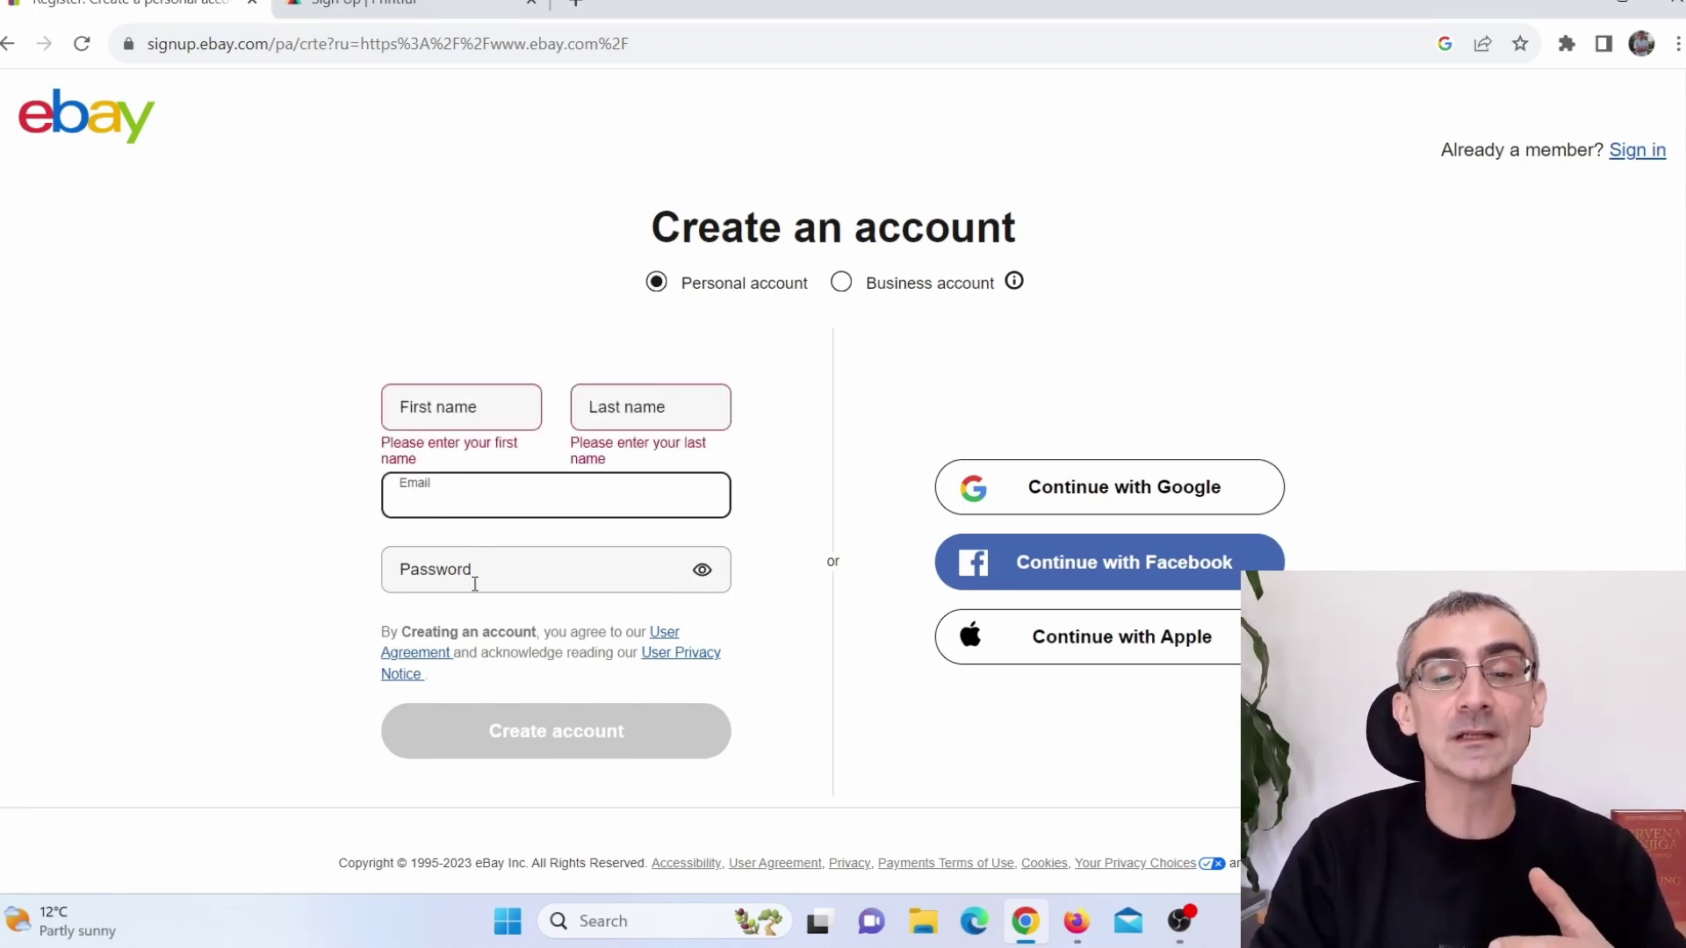
click(436, 577)
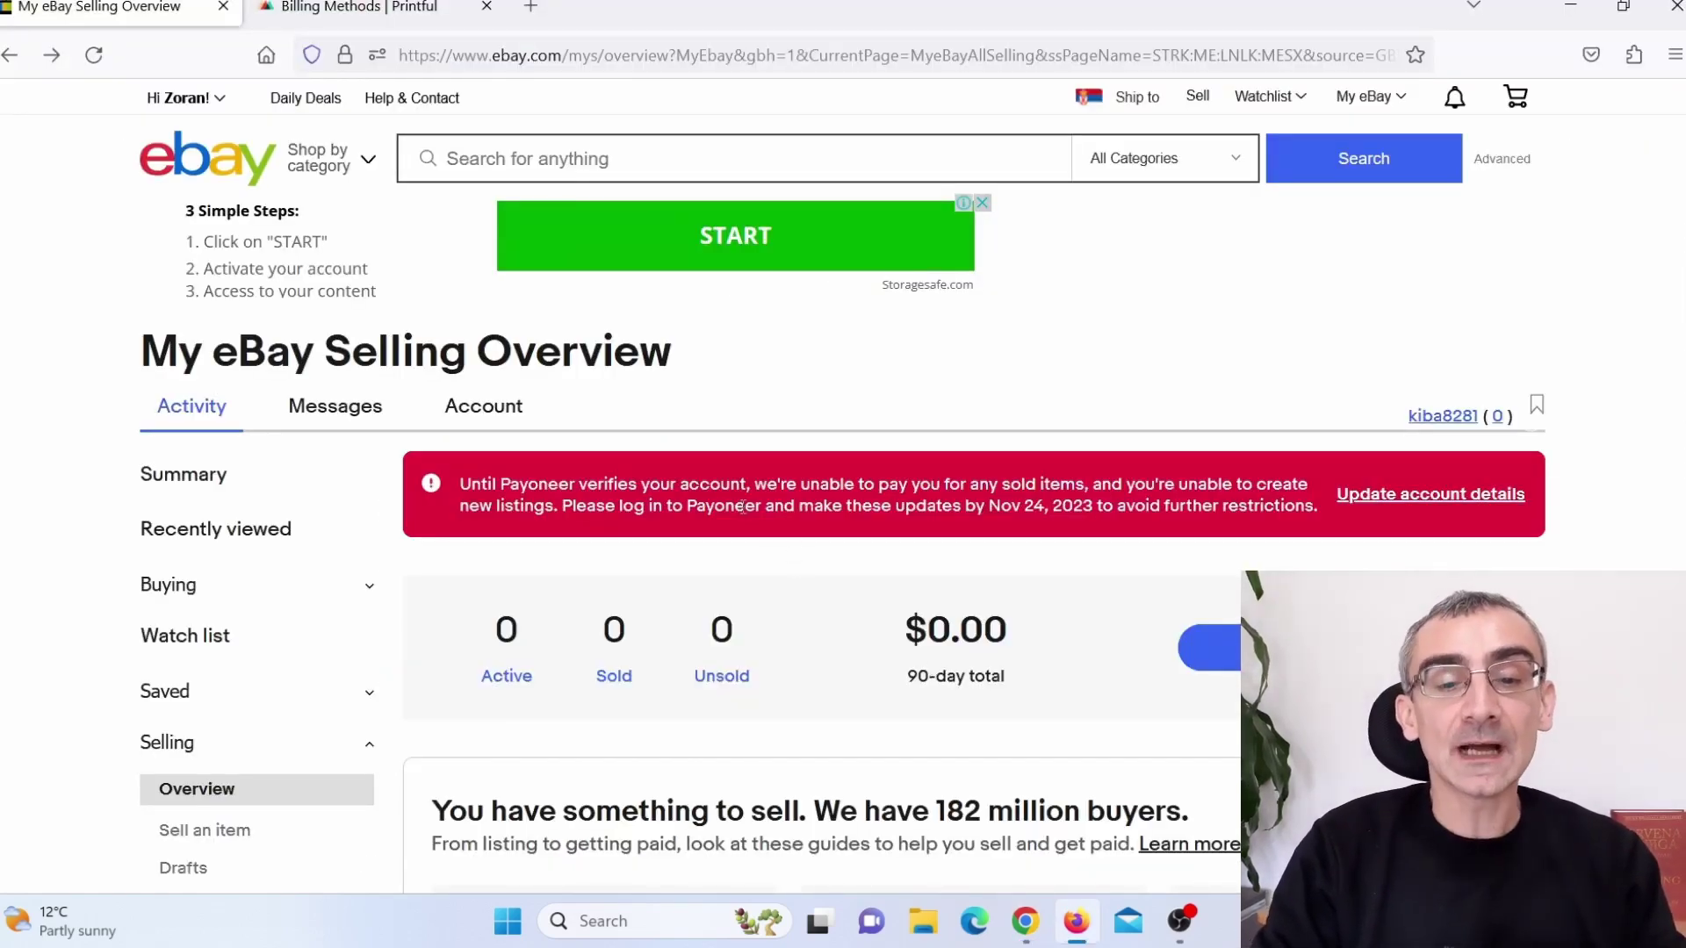
Highlight the Payoneer update request in the account notice on the My eBay Selling Overview page
drag(670, 508, 1050, 536)
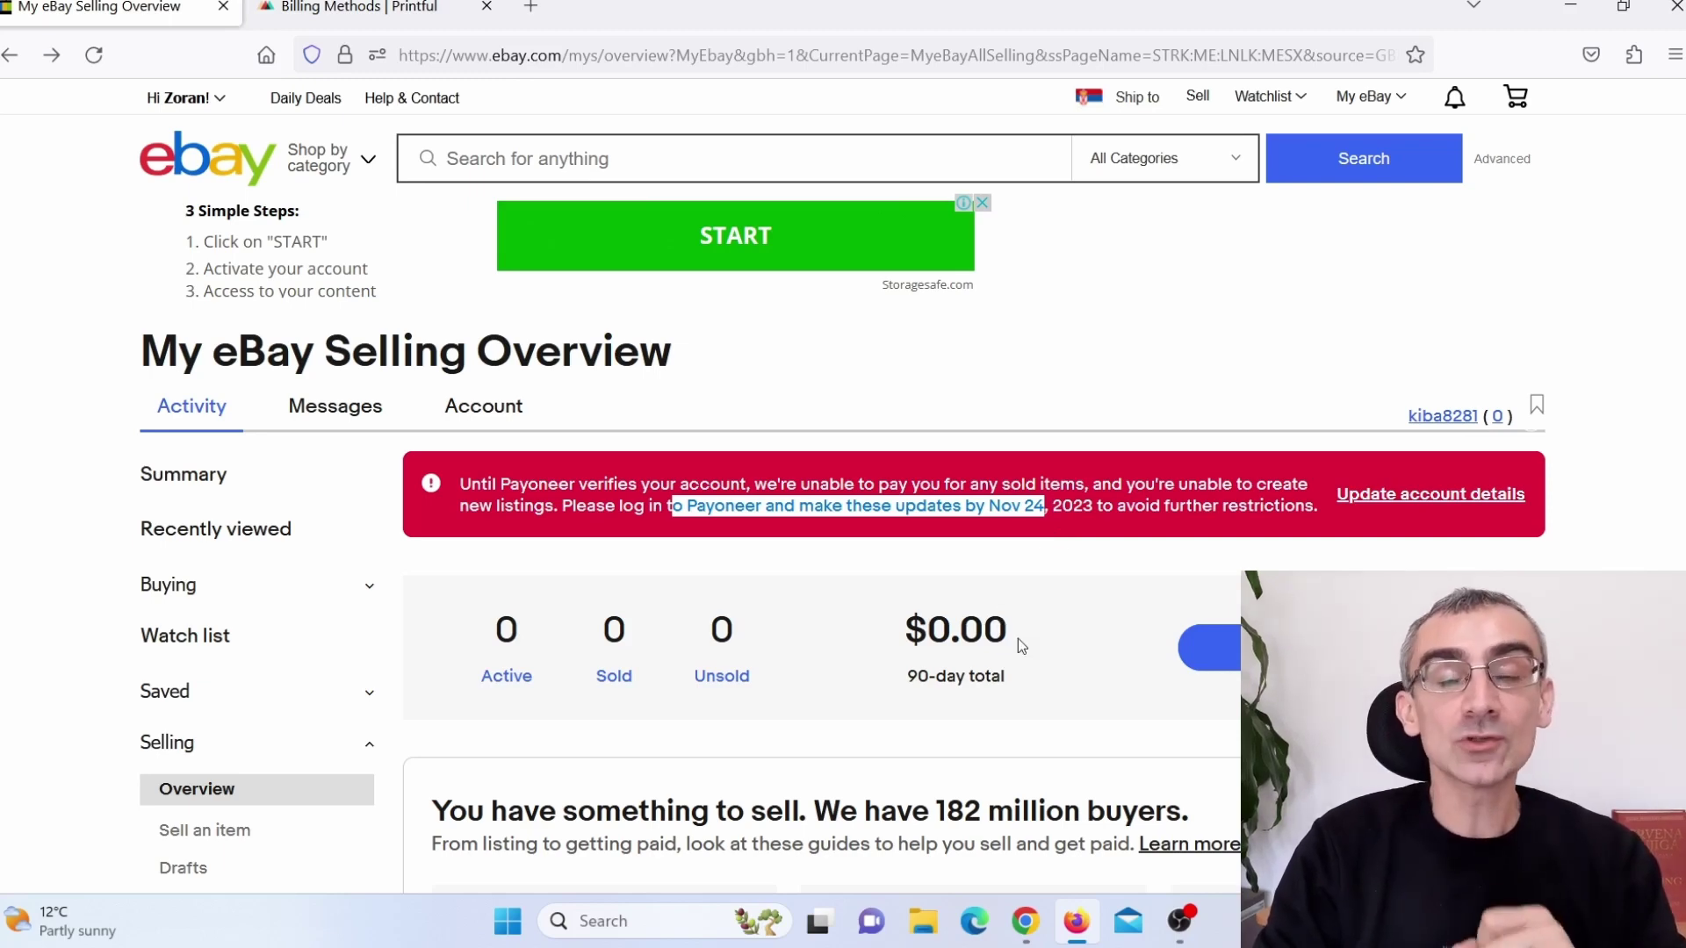
Open eBay's selling page, review its drafts, listing tips and promotions, and highlight the free monthly listings offer
drag(1012, 644, 496, 632)
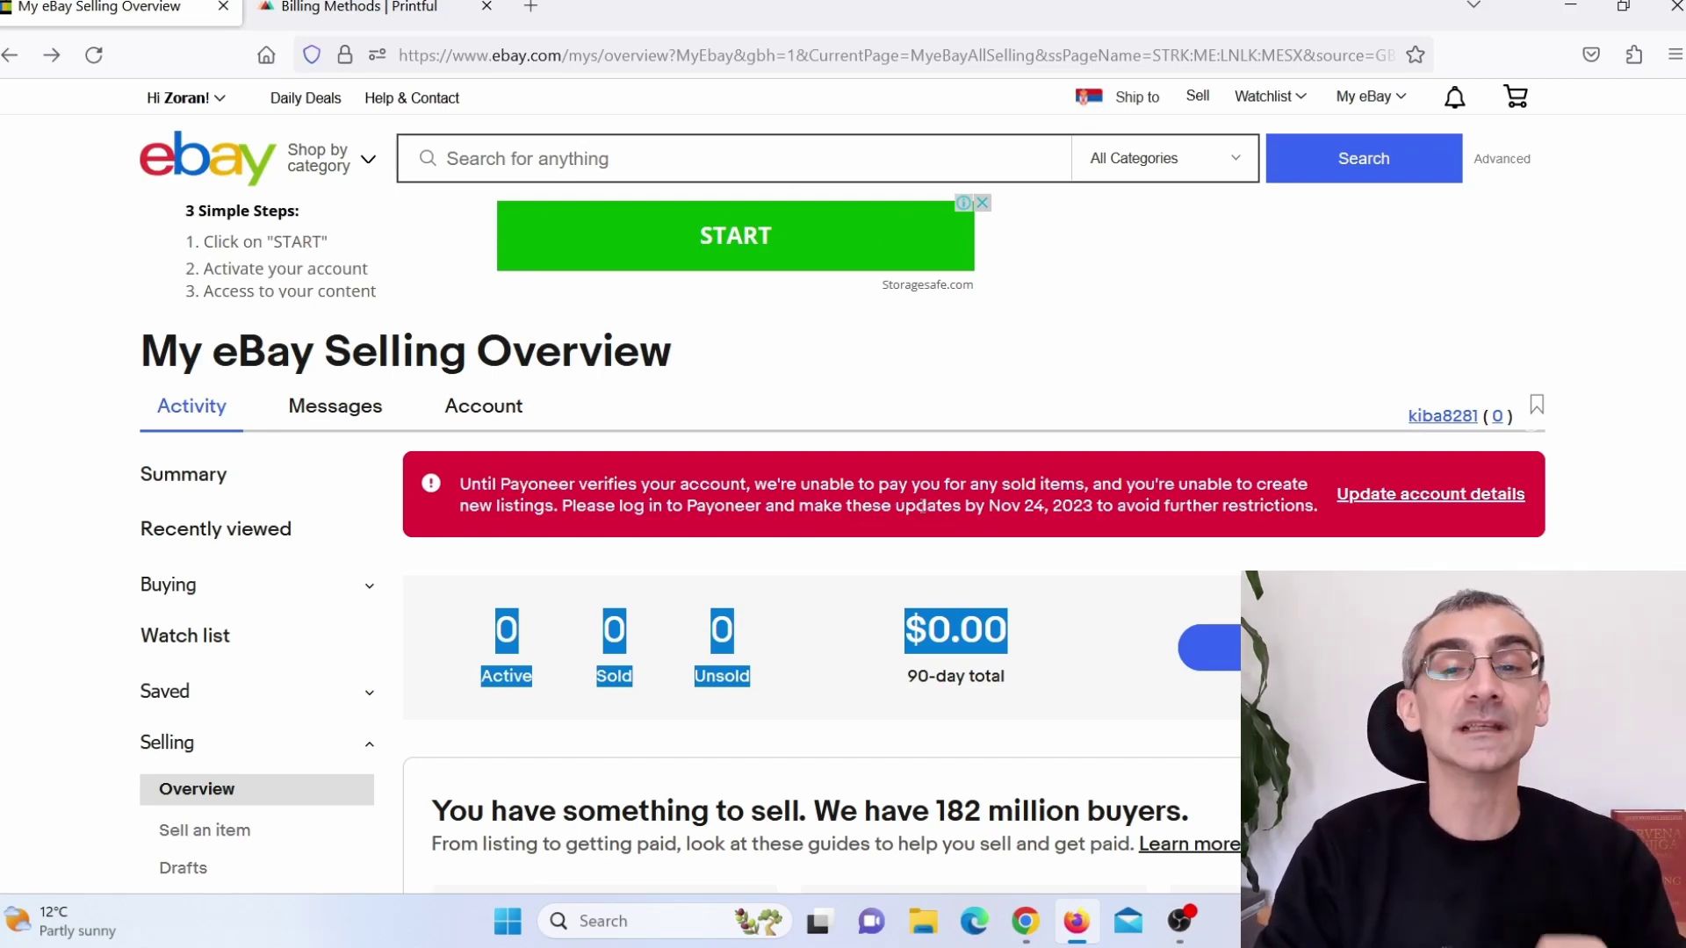
click(1198, 99)
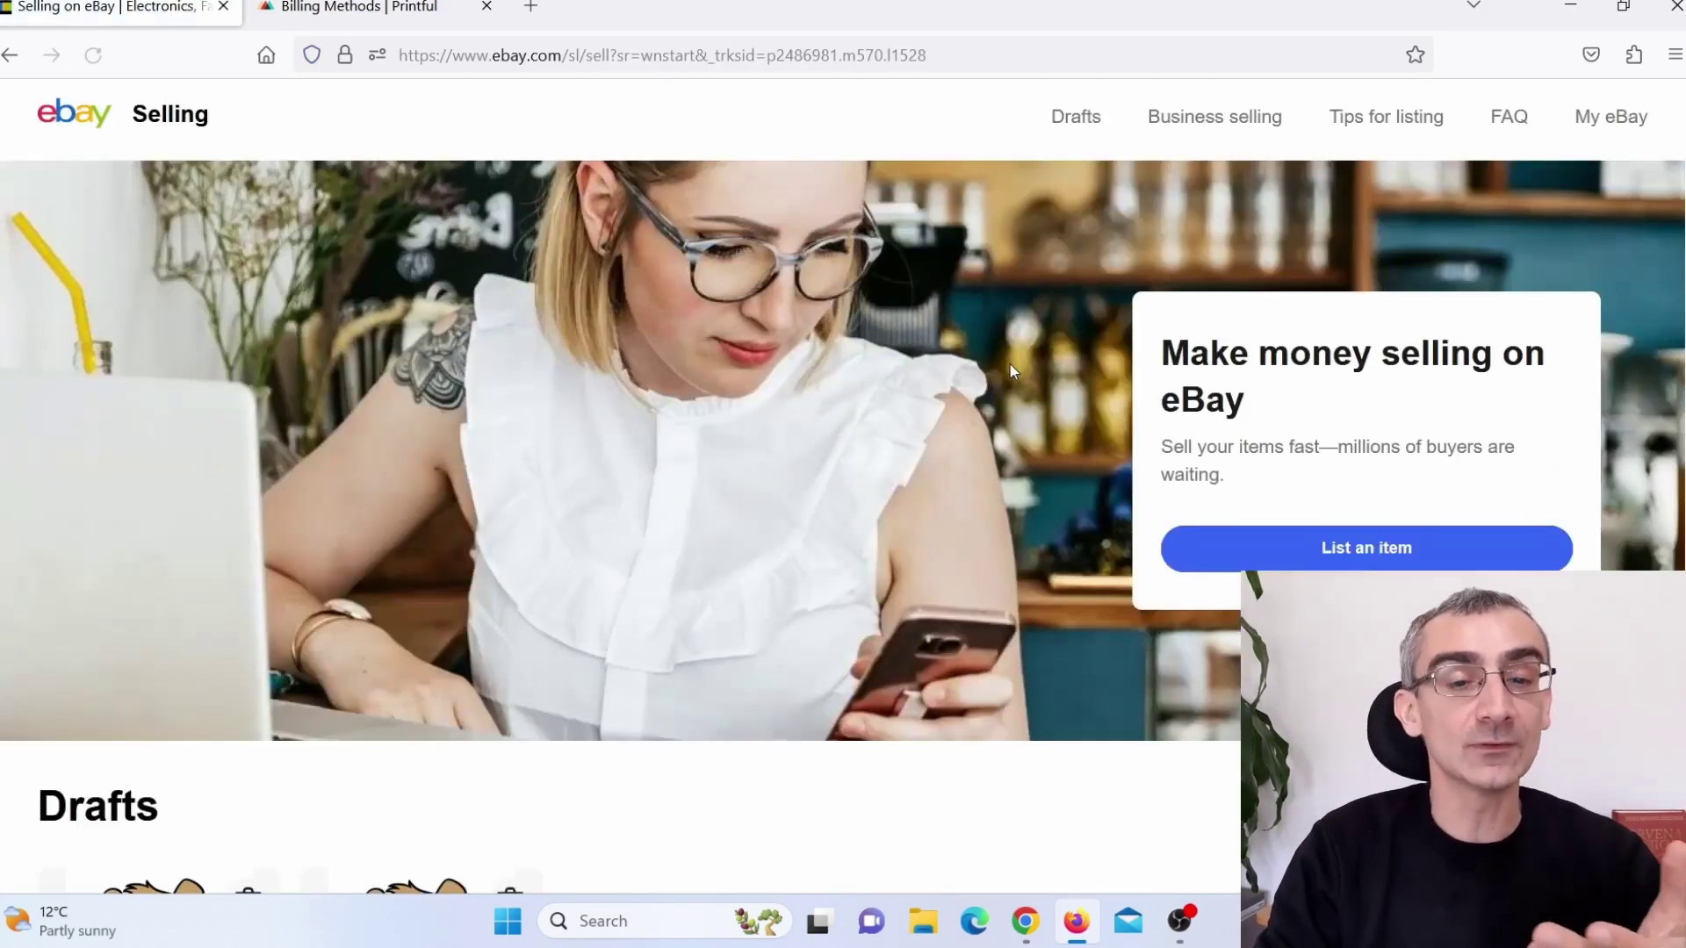
scroll(615, 395, down, 5)
scroll(689, 395, down, 3)
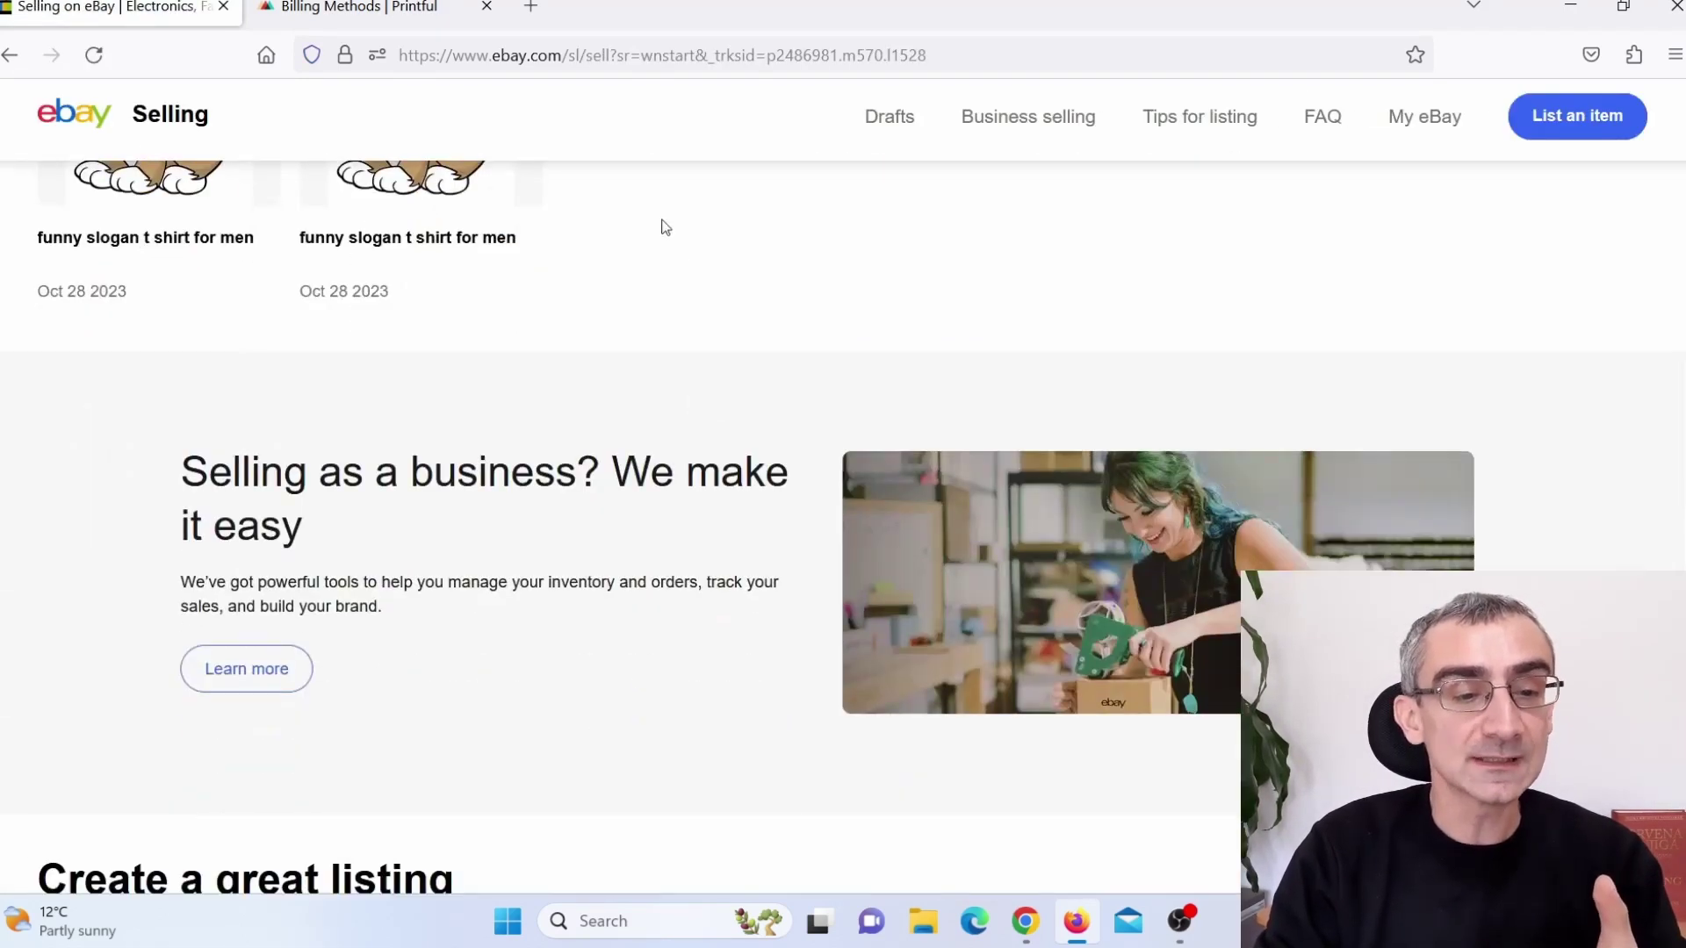
scroll(662, 226, up, 3)
scroll(678, 339, down, 6)
scroll(678, 343, down, 9)
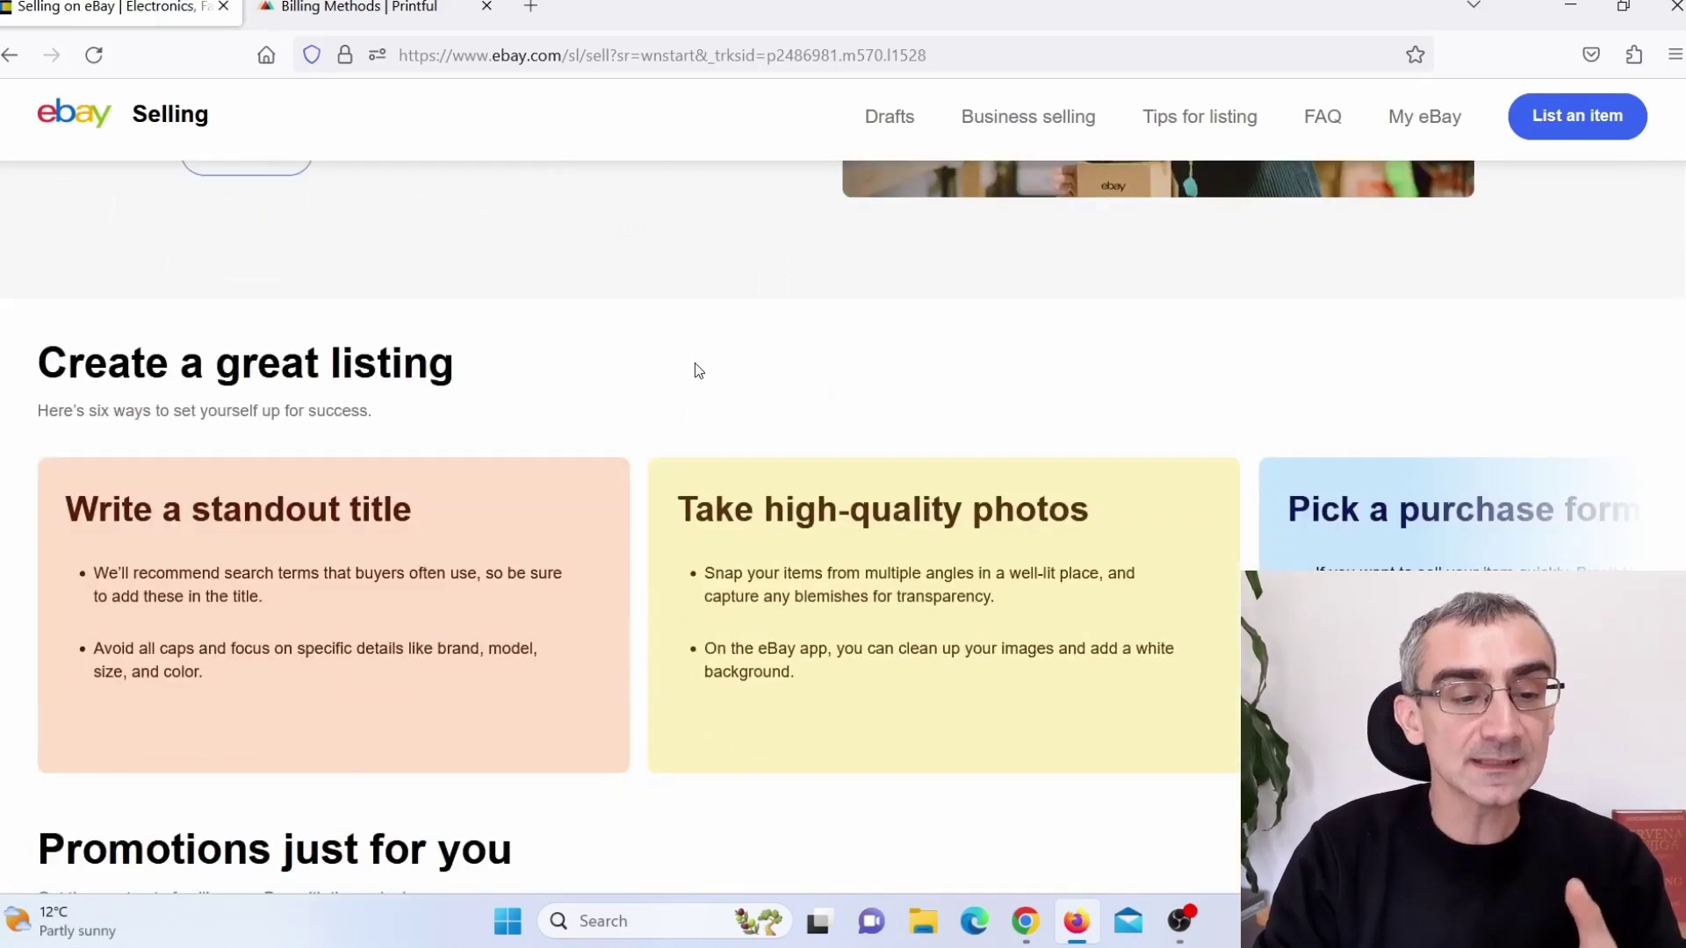
scroll(772, 440, down, 3)
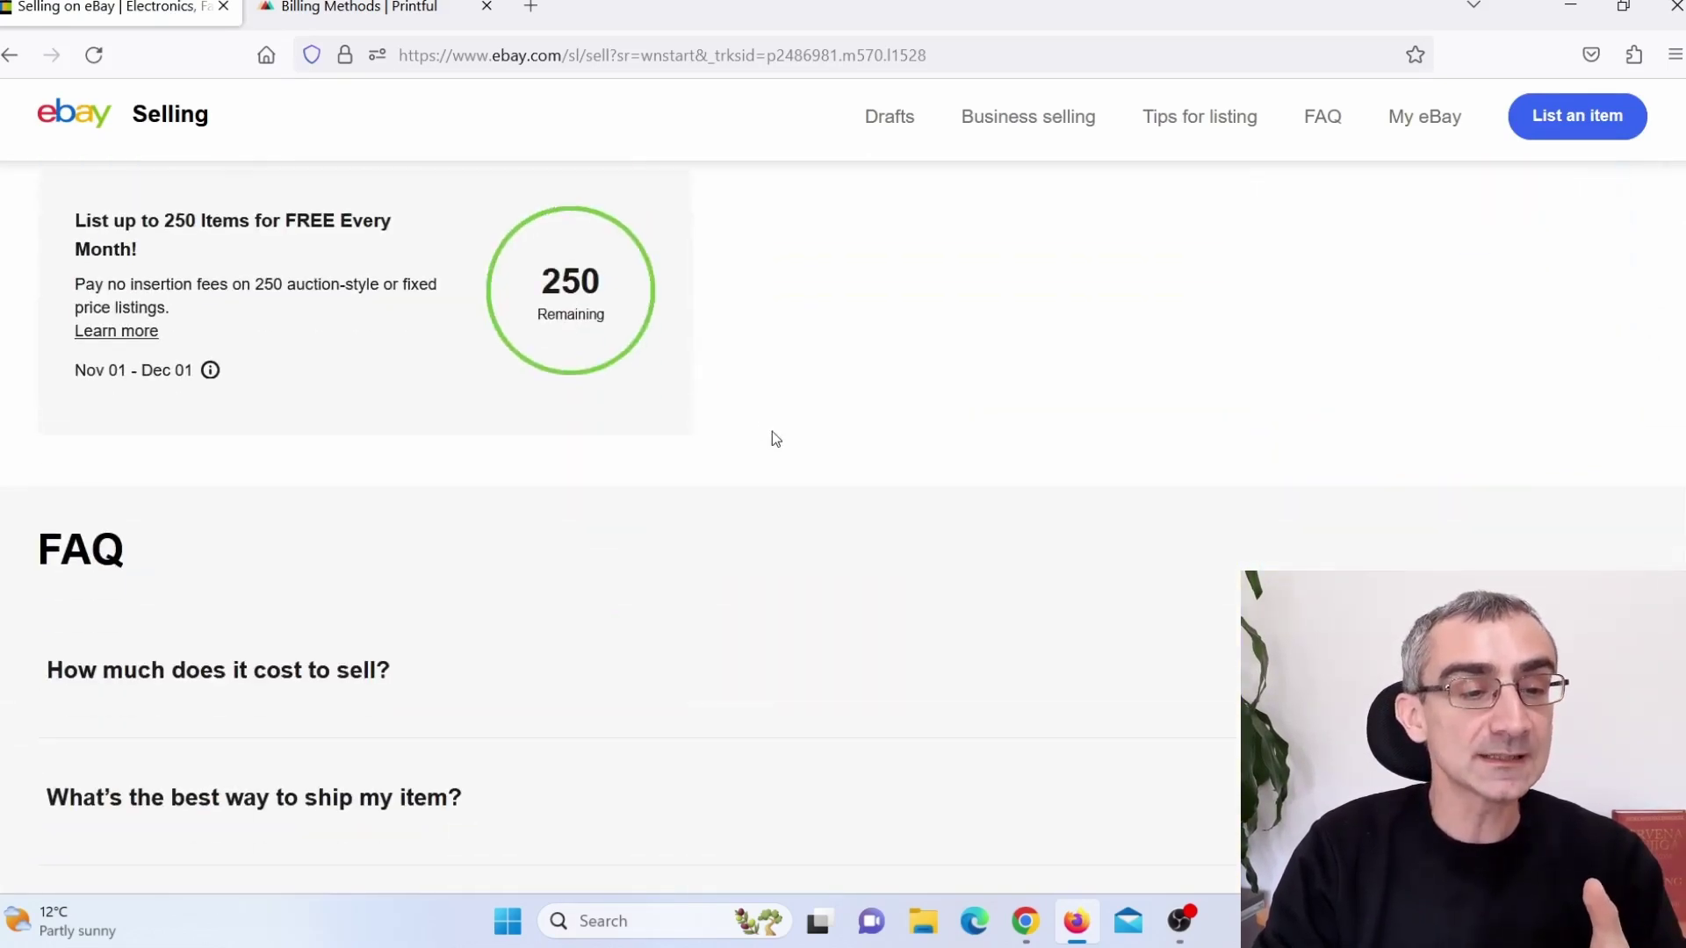
scroll(775, 440, up, 2)
drag(125, 351, 309, 387)
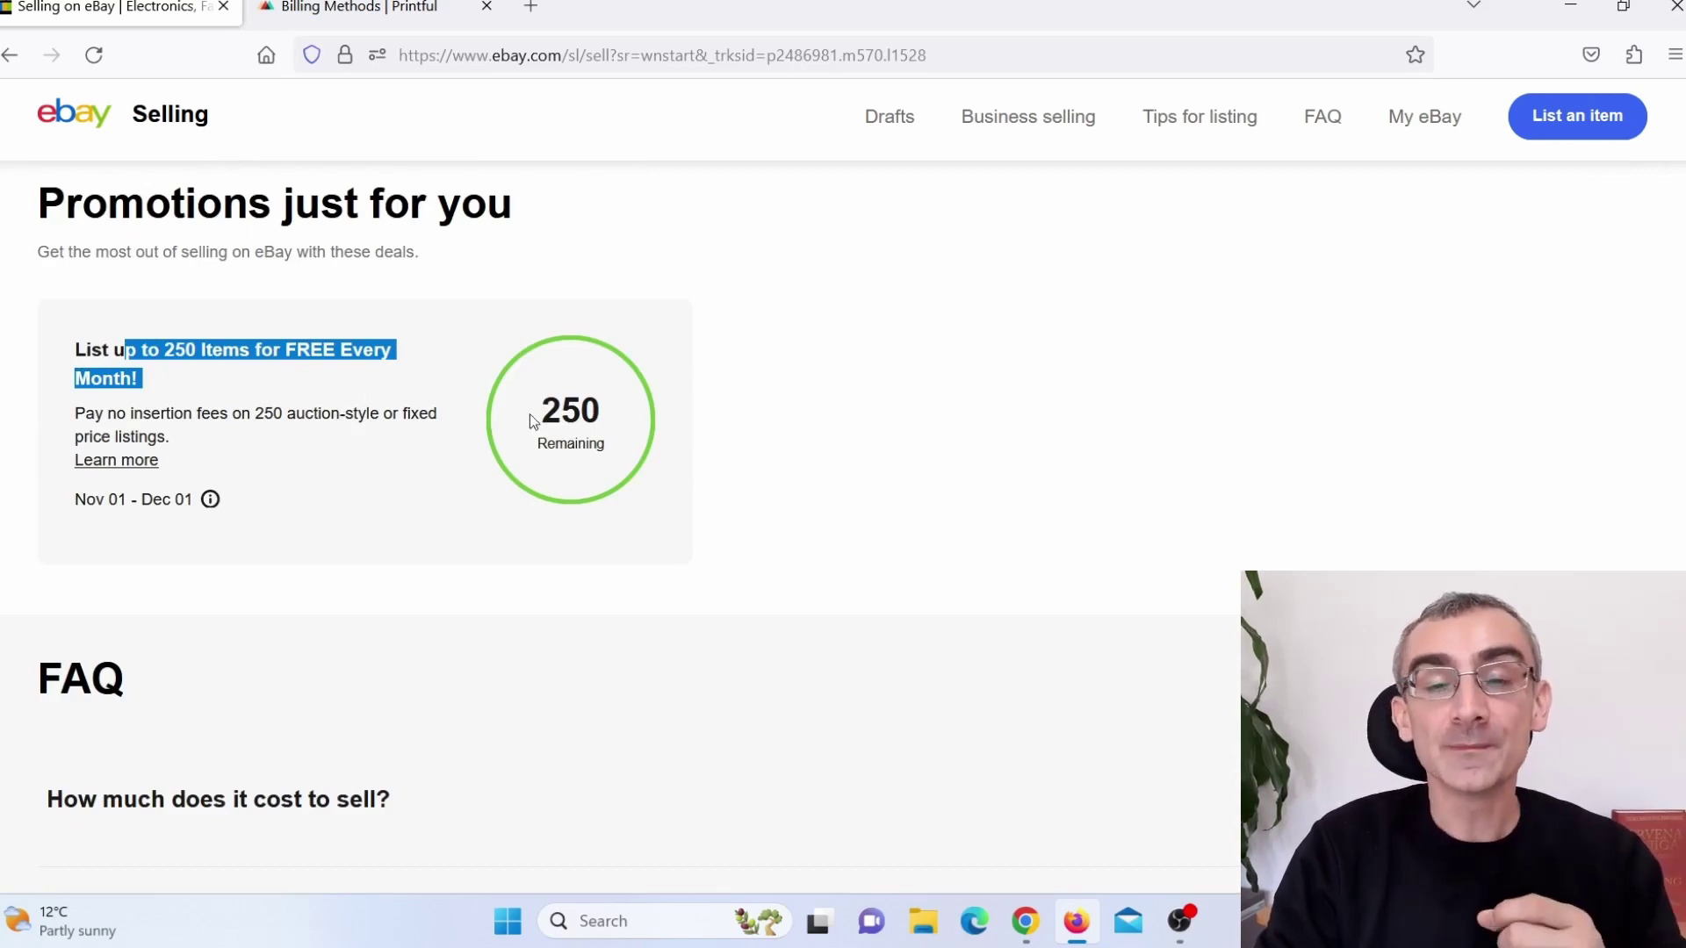
scroll(703, 419, up, 15)
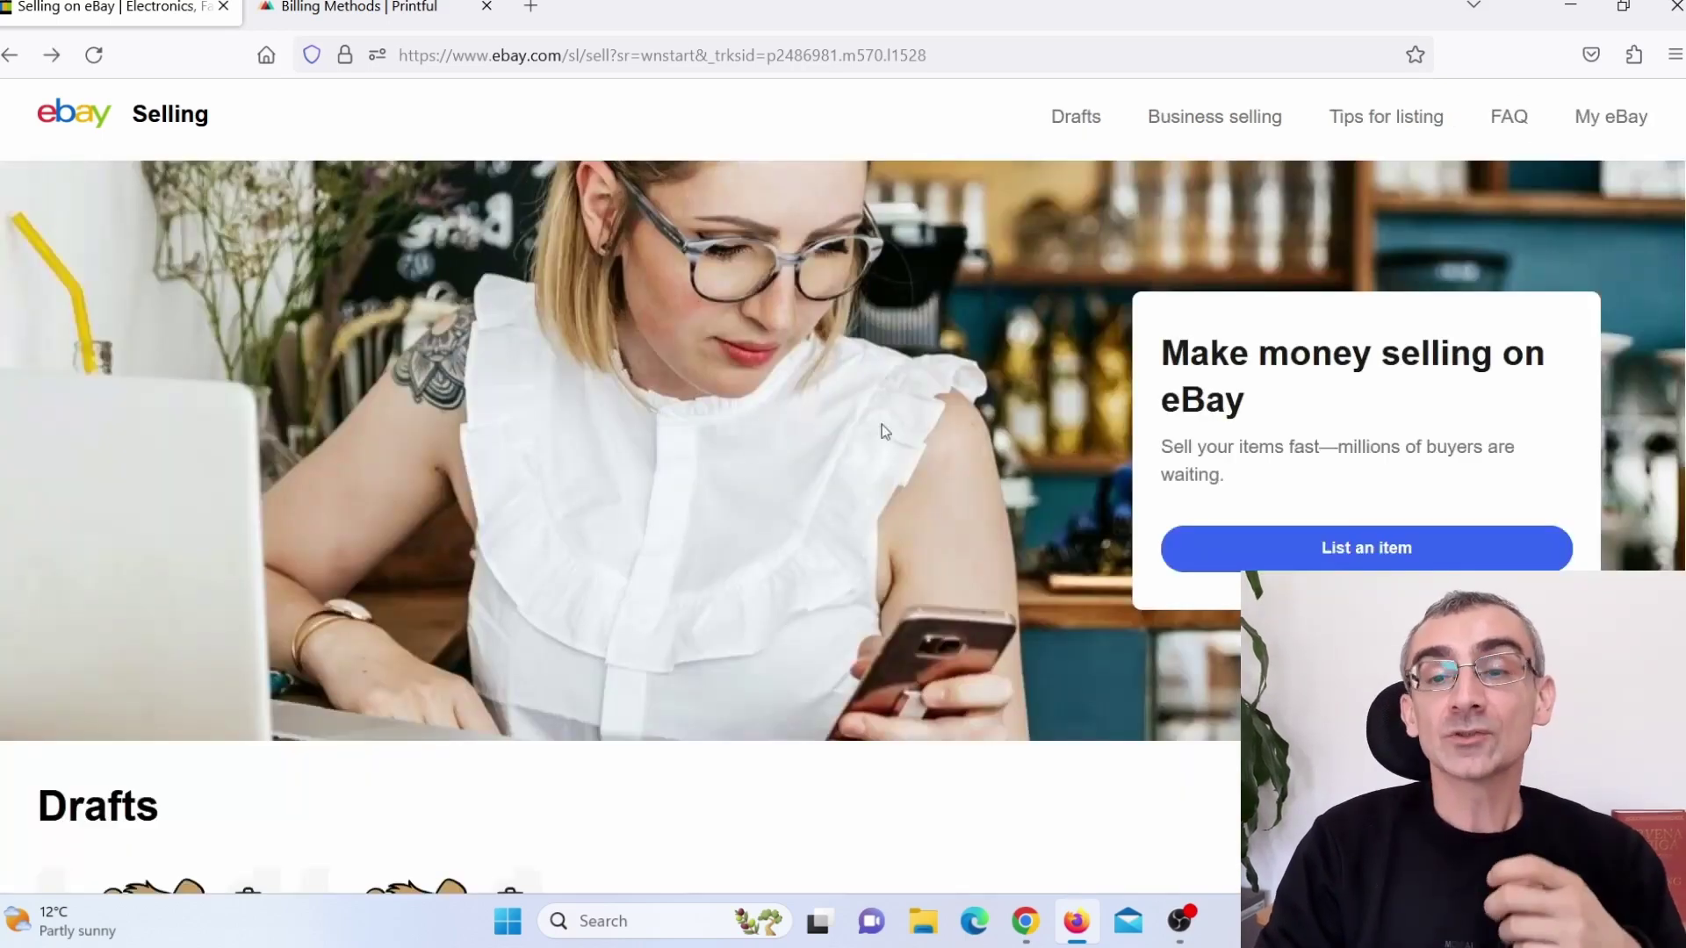
Return to the My eBay Selling Overview page and highlight the monthly selling limits for item quantity and sales amount
click(1600, 128)
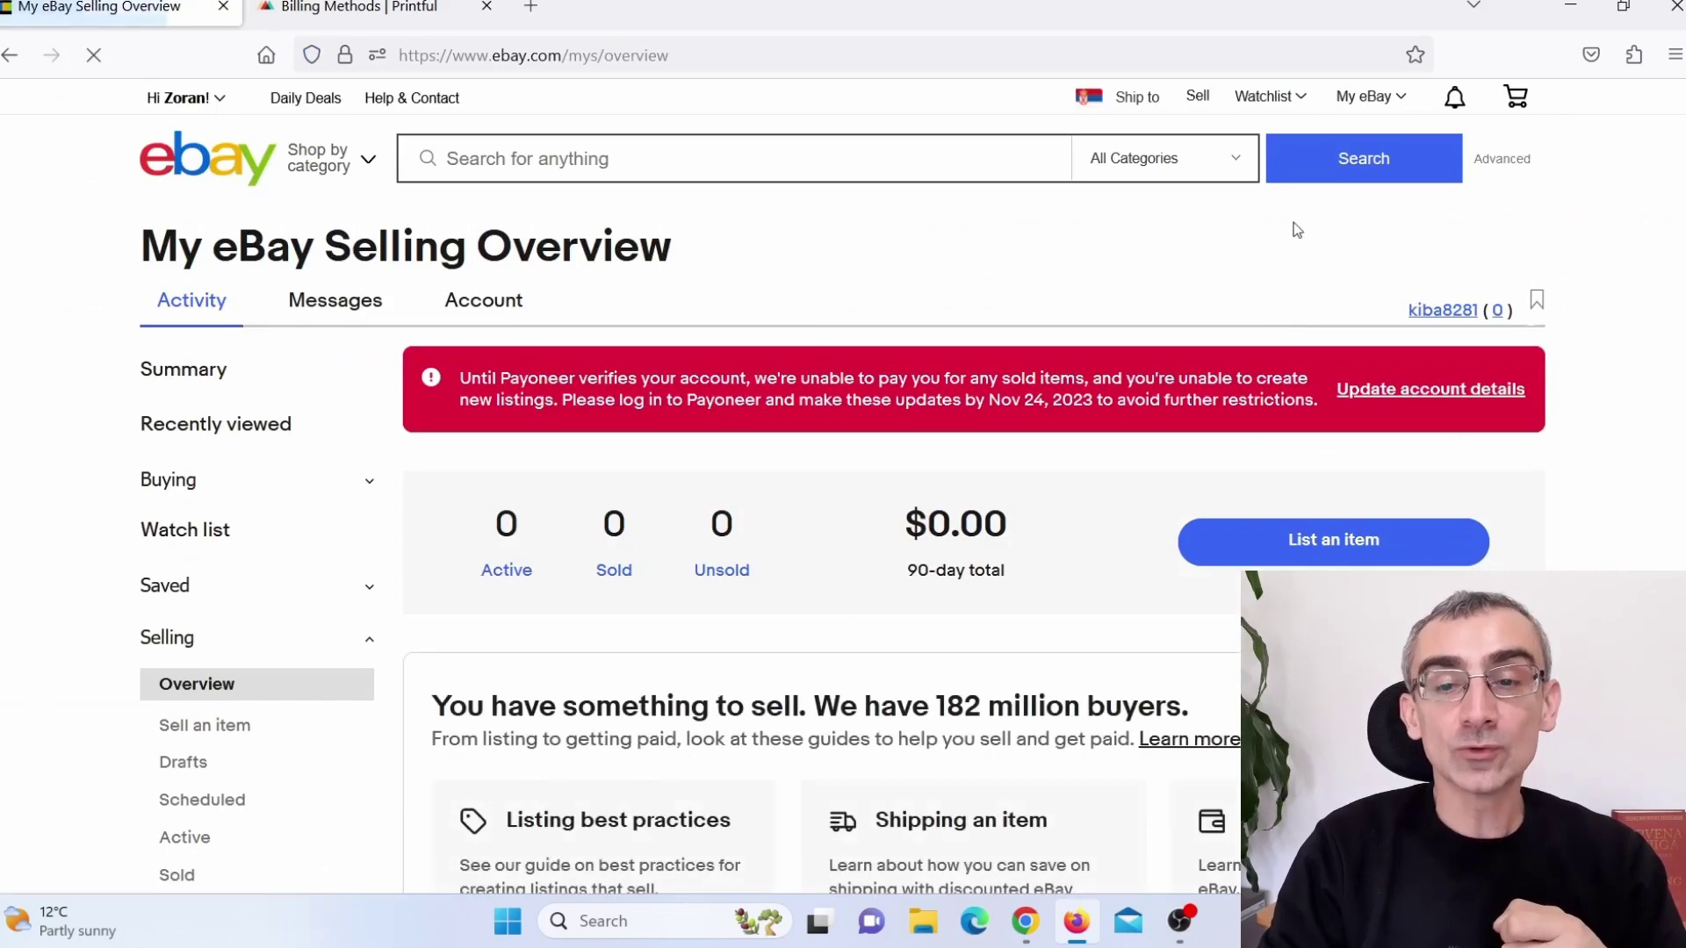
mouse_move(1382, 109)
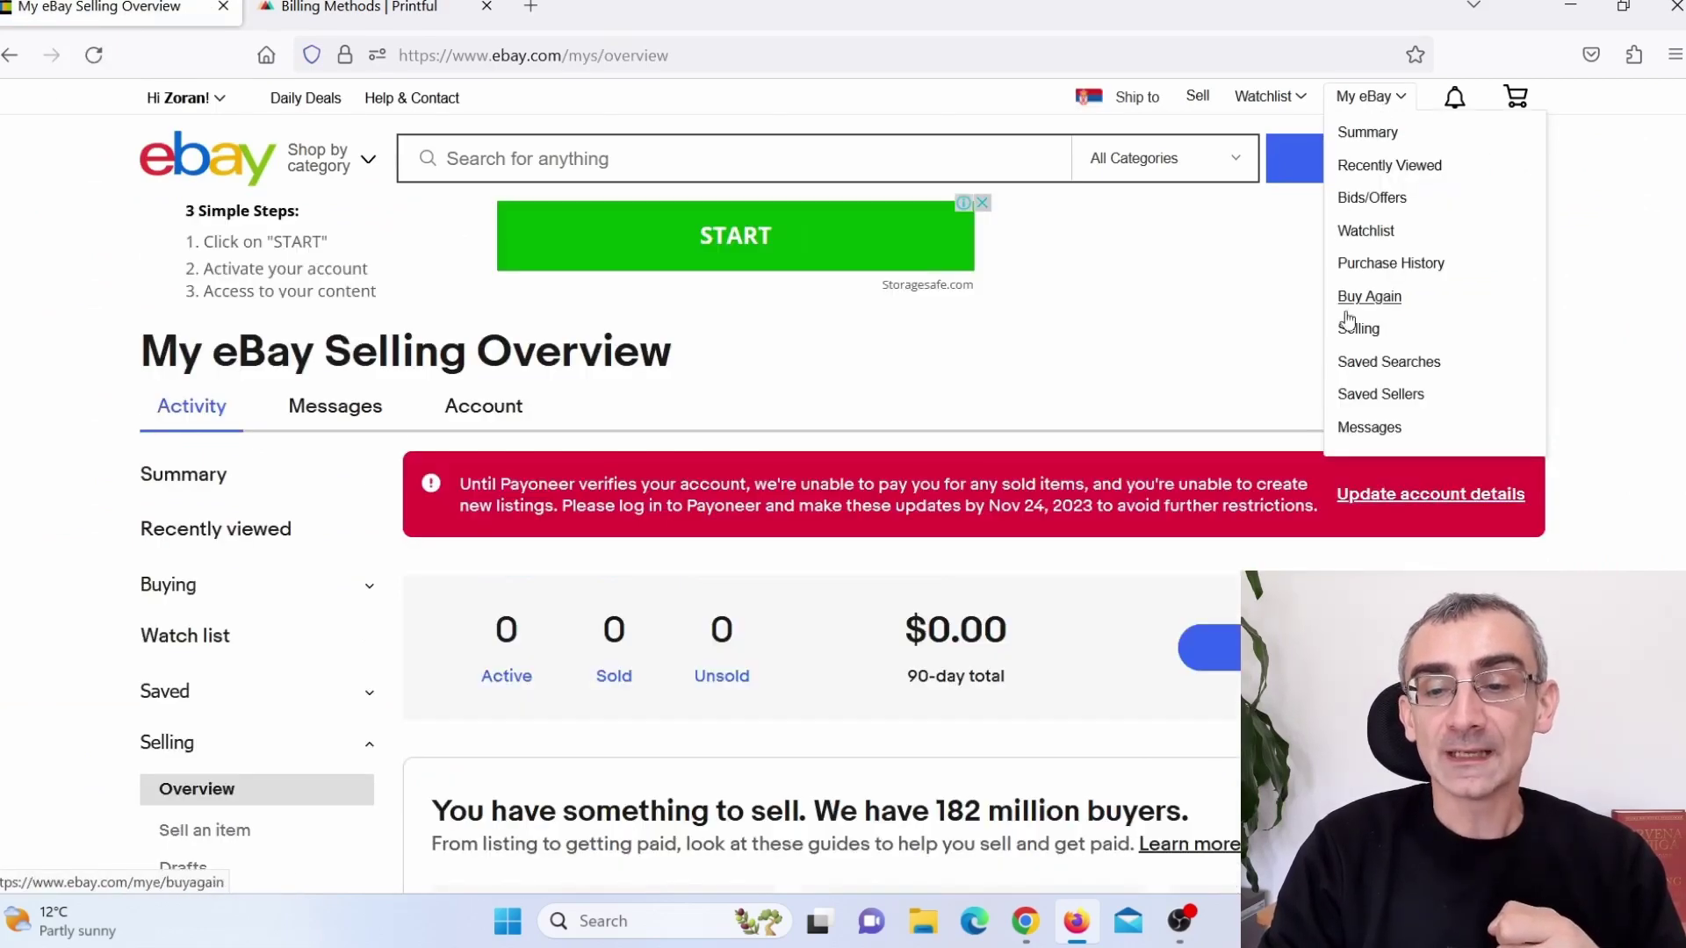
click(1359, 331)
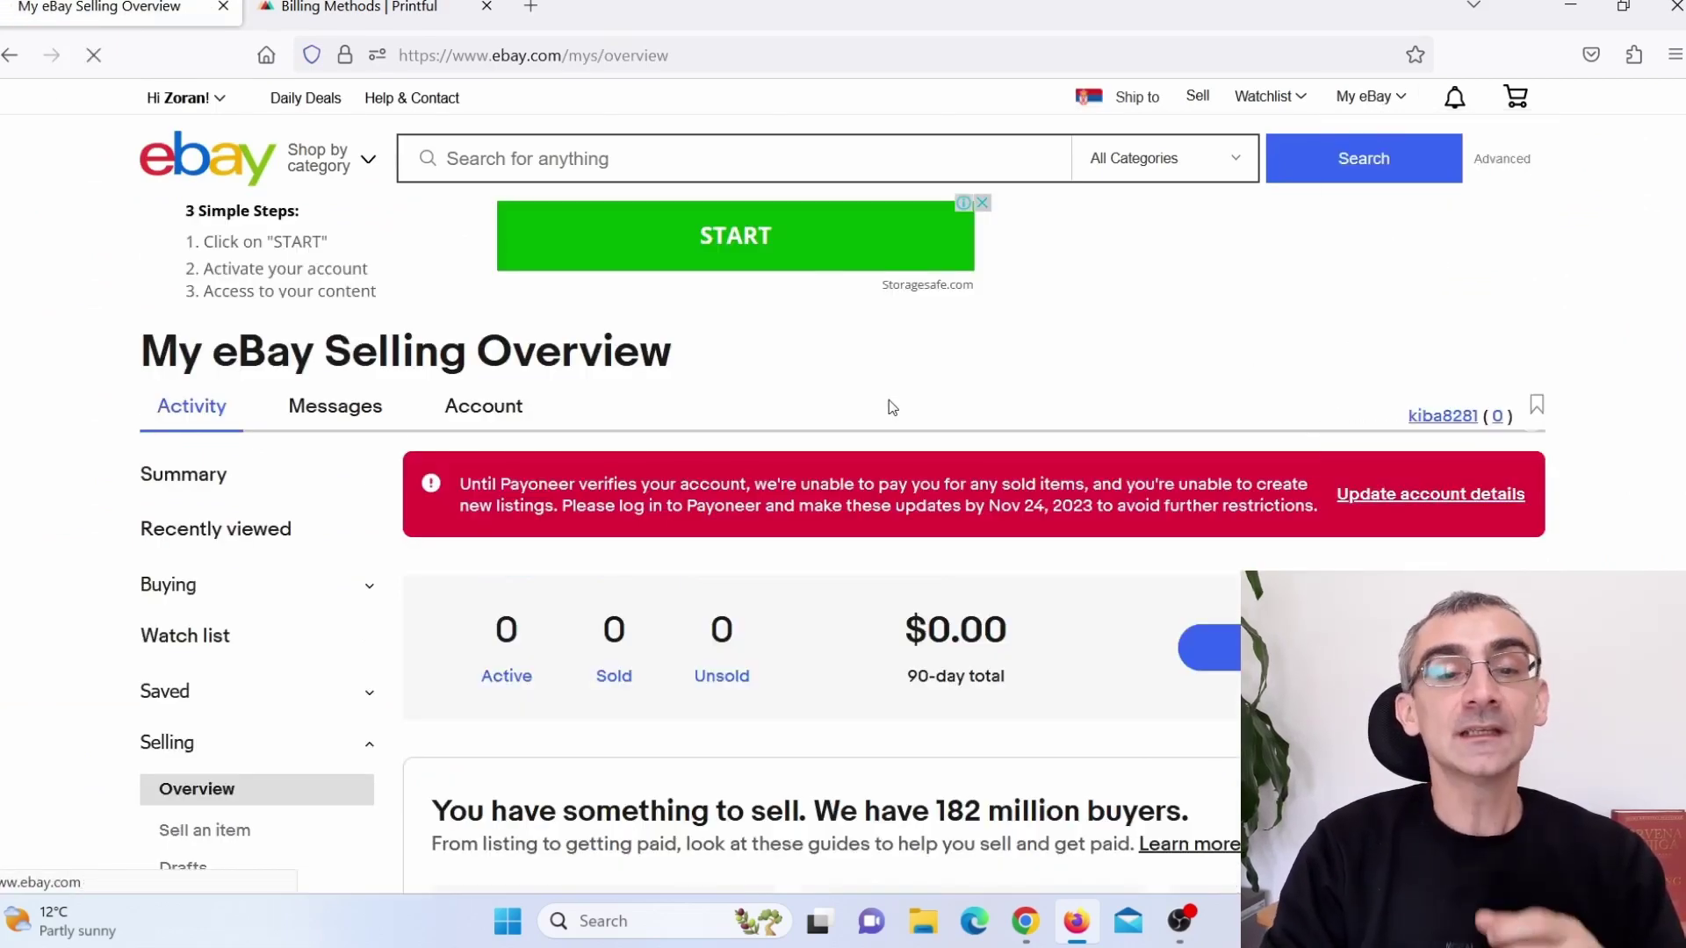
scroll(868, 436, down, 15)
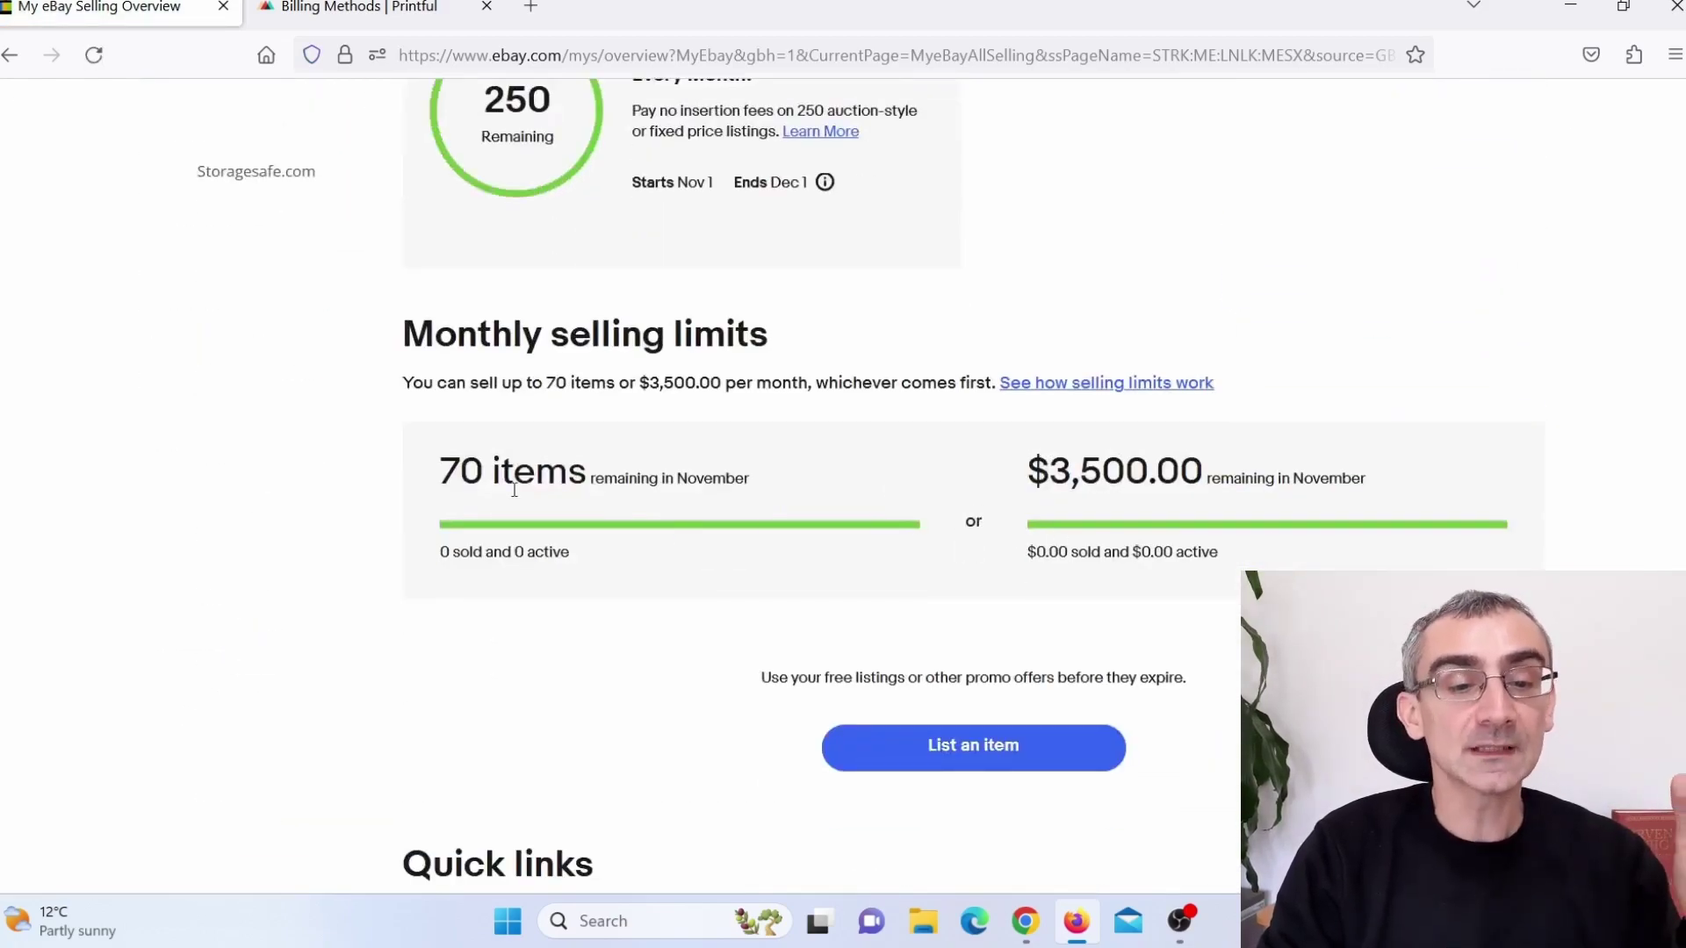
drag(447, 475, 765, 489)
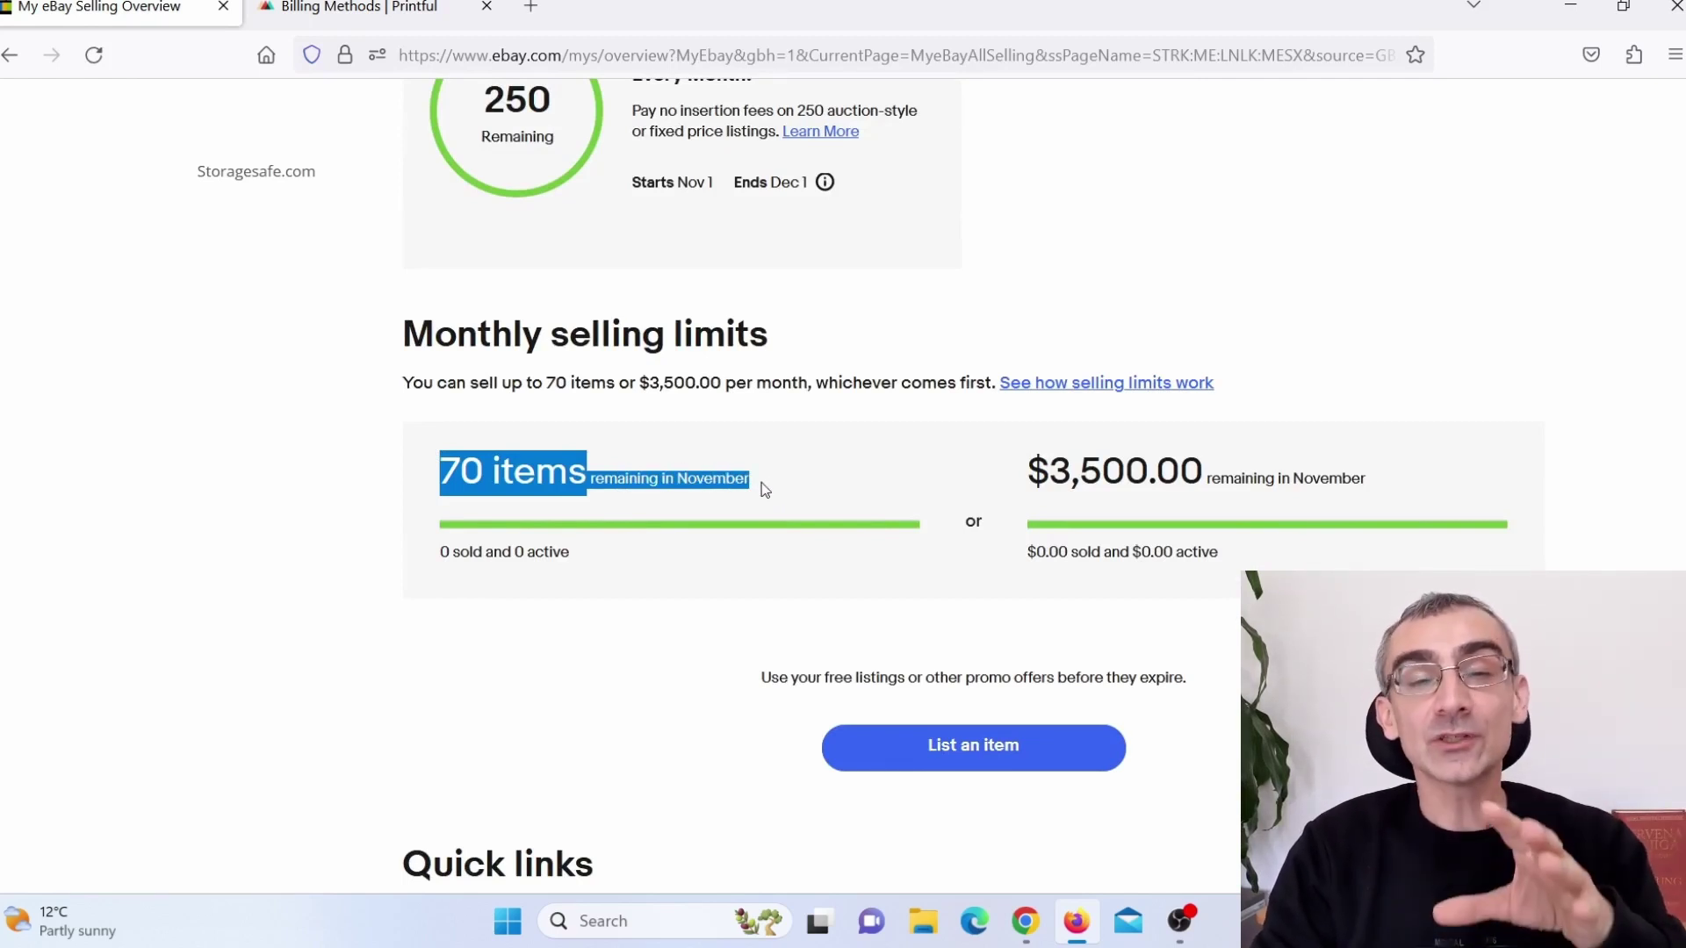
drag(1028, 475, 1368, 472)
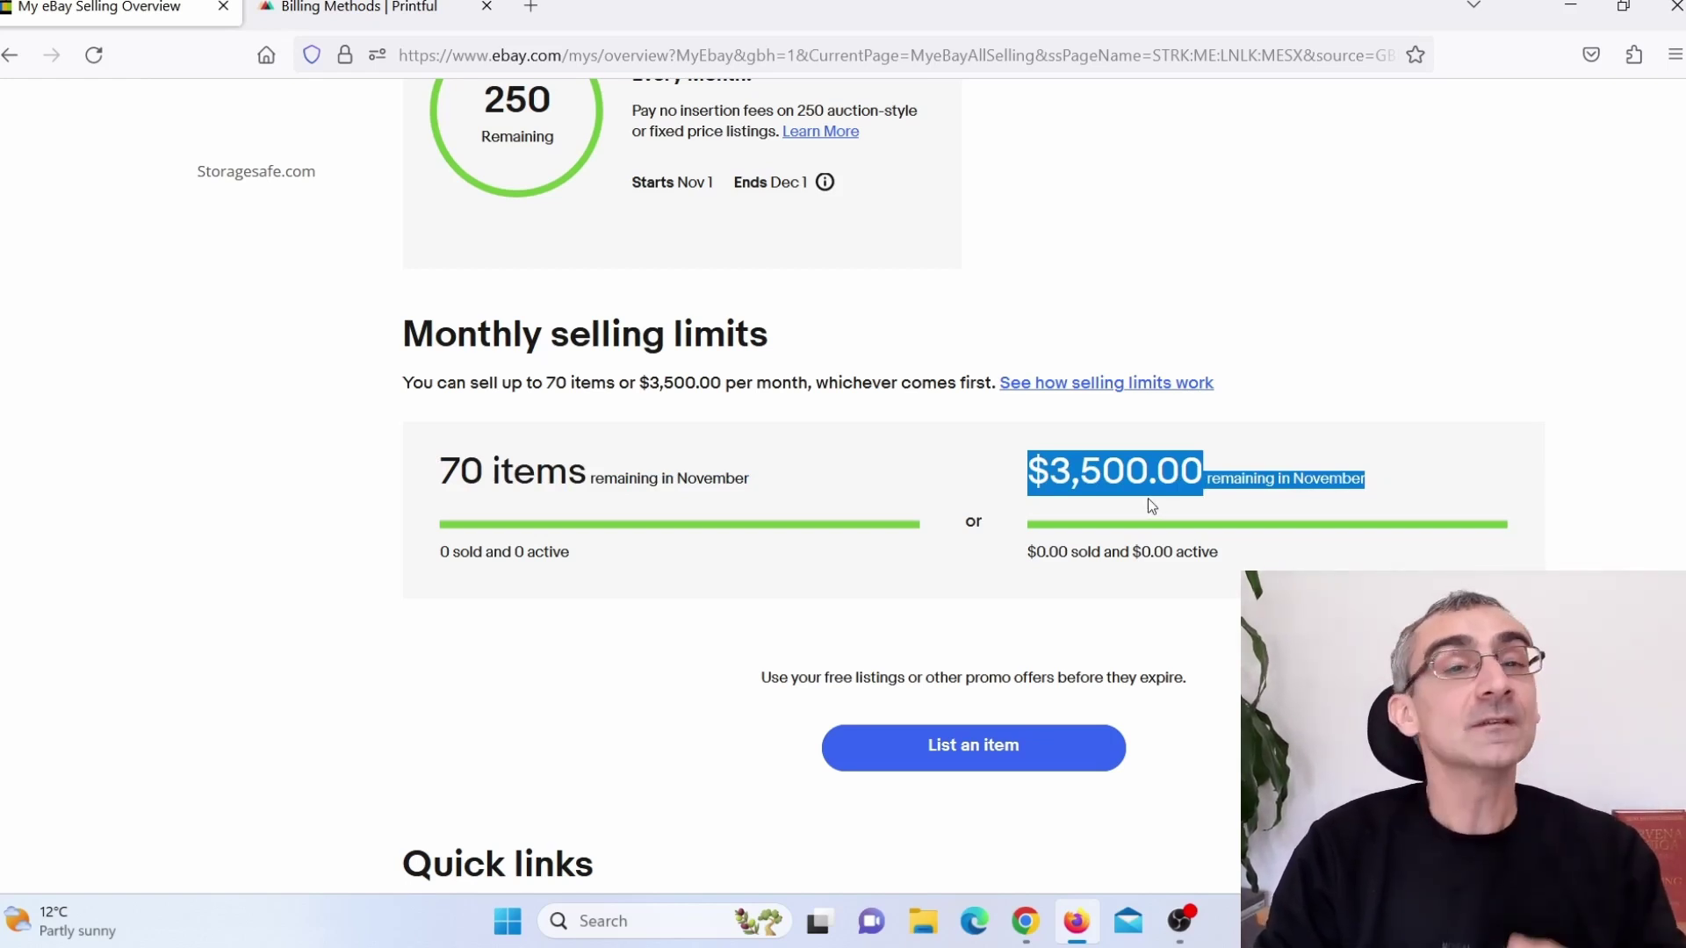
Switch to Printful, open the account's stores, and bring up the ecommerce platforms available for a new store connection
click(372, 5)
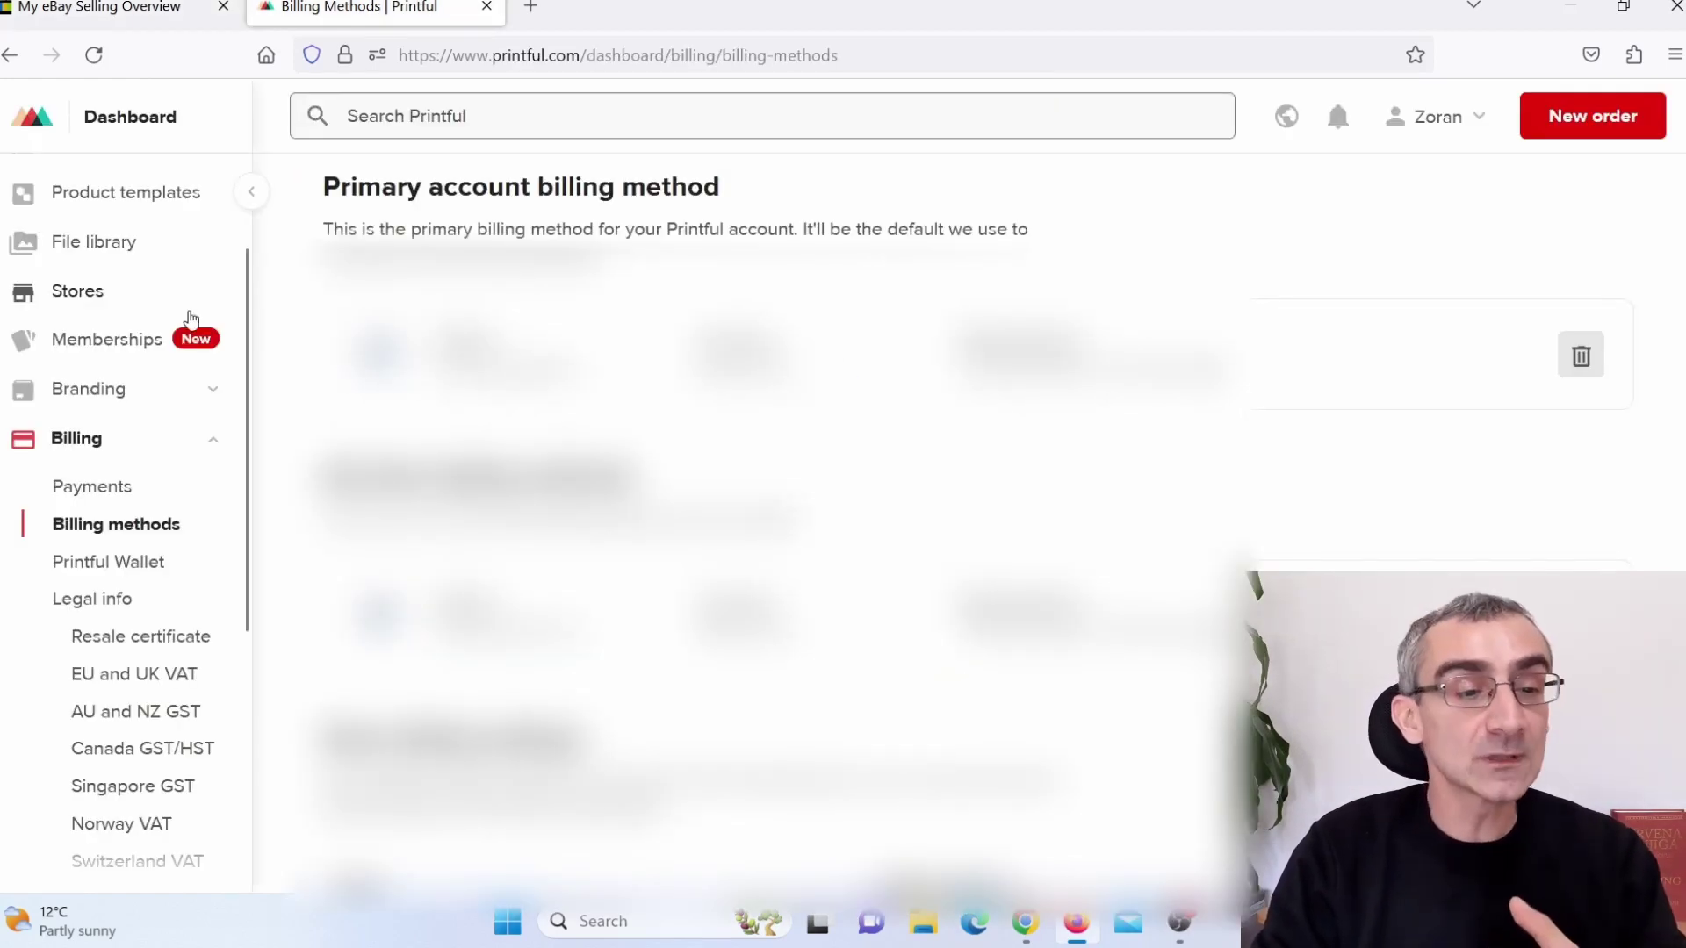
click(81, 293)
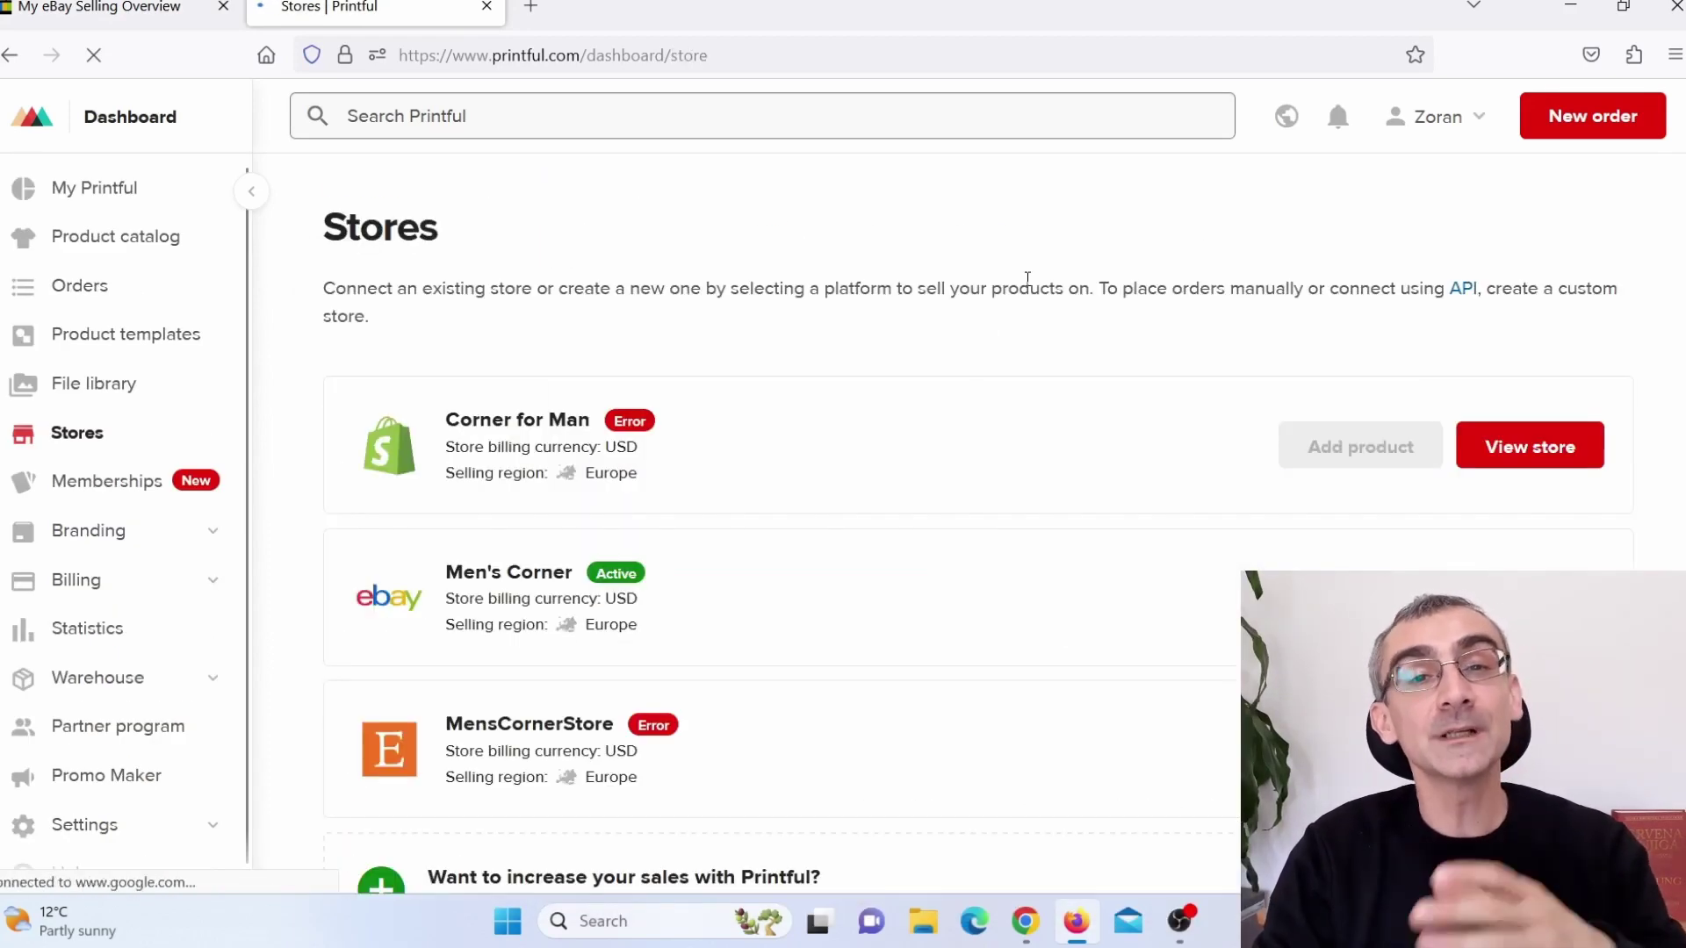
scroll(971, 365, down, 10)
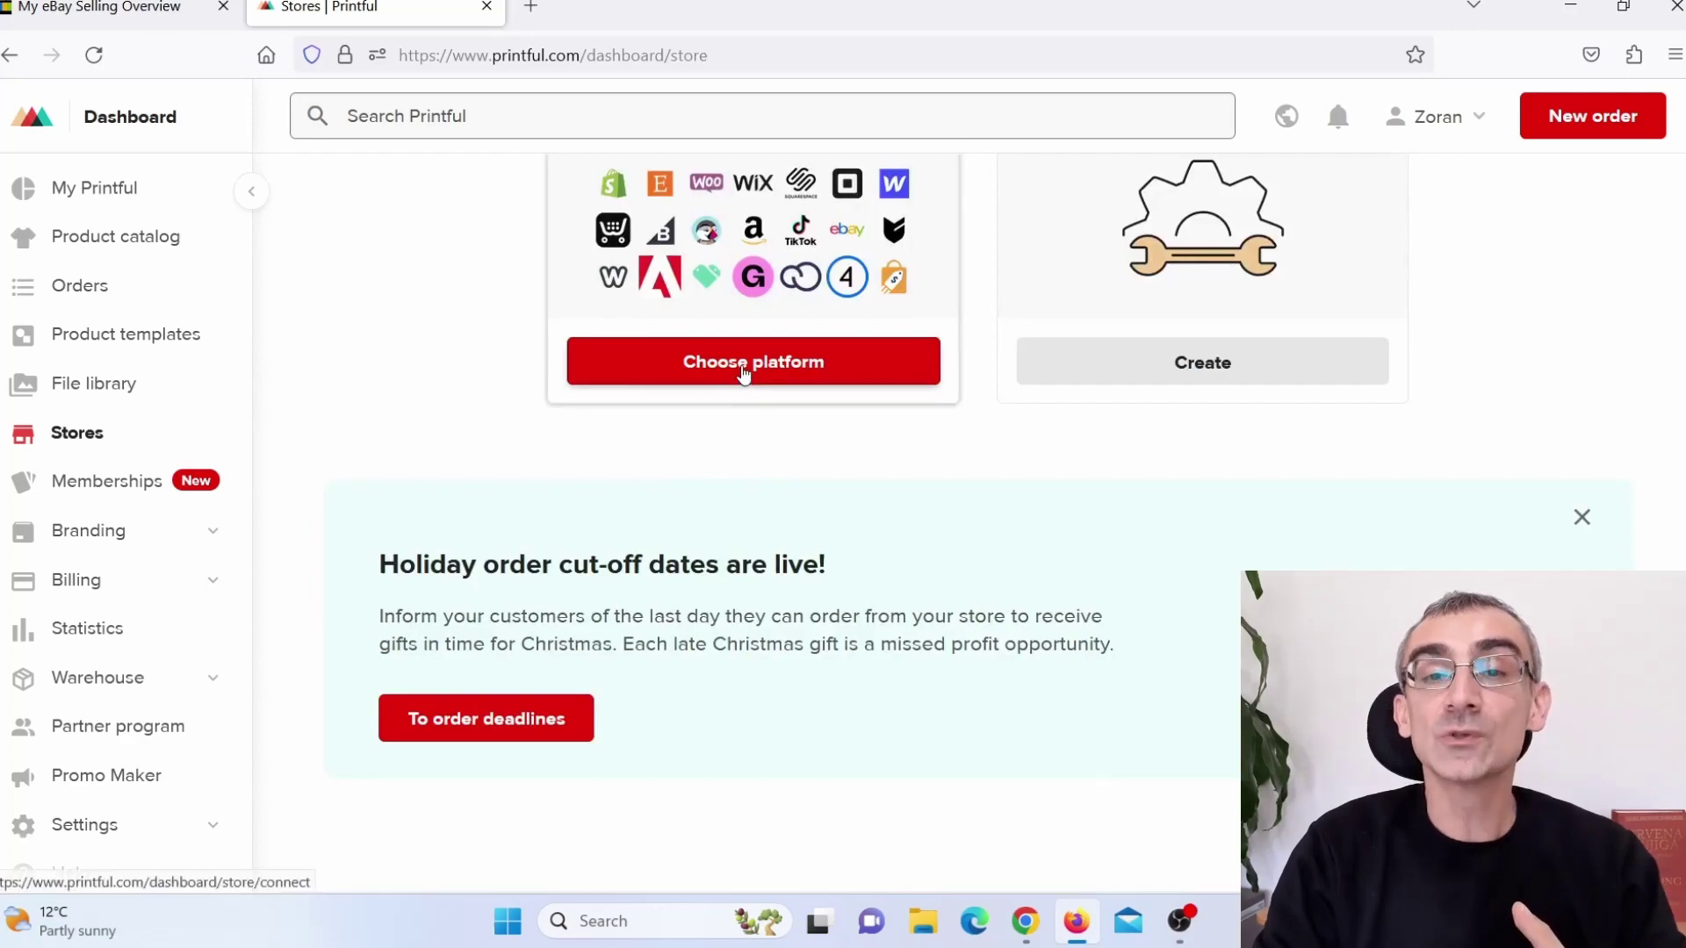
click(744, 373)
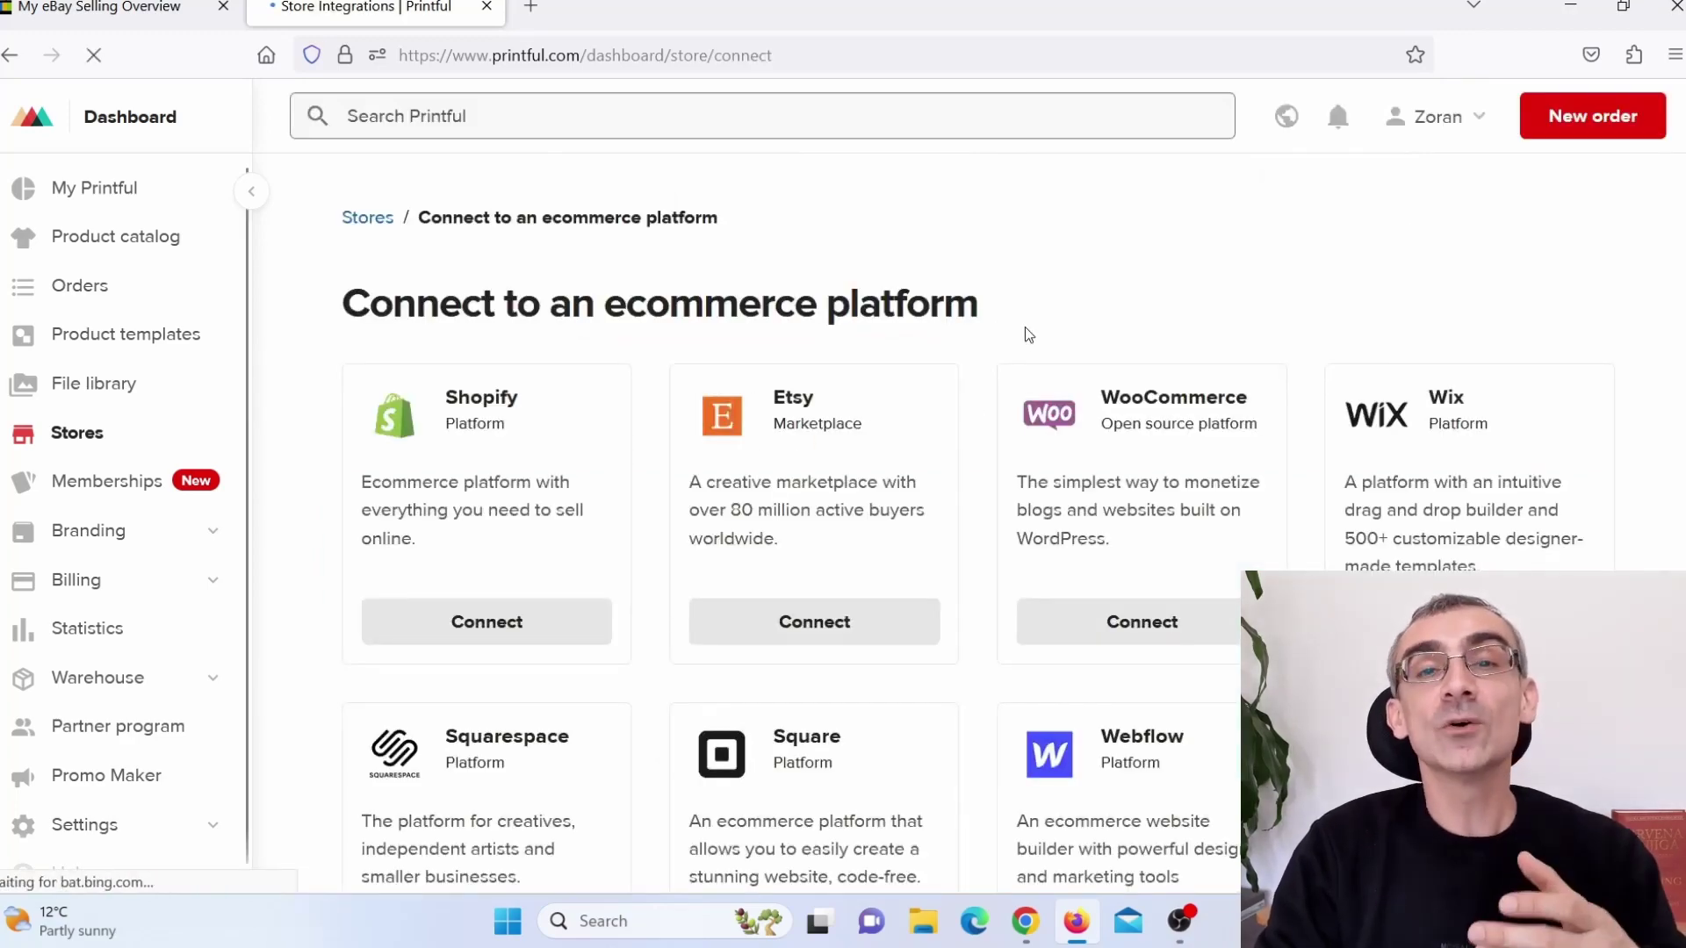
Find the eBay marketplace among the ecommerce platforms and open its connection setup
scroll(1025, 327, down, 8)
scroll(980, 387, down, 8)
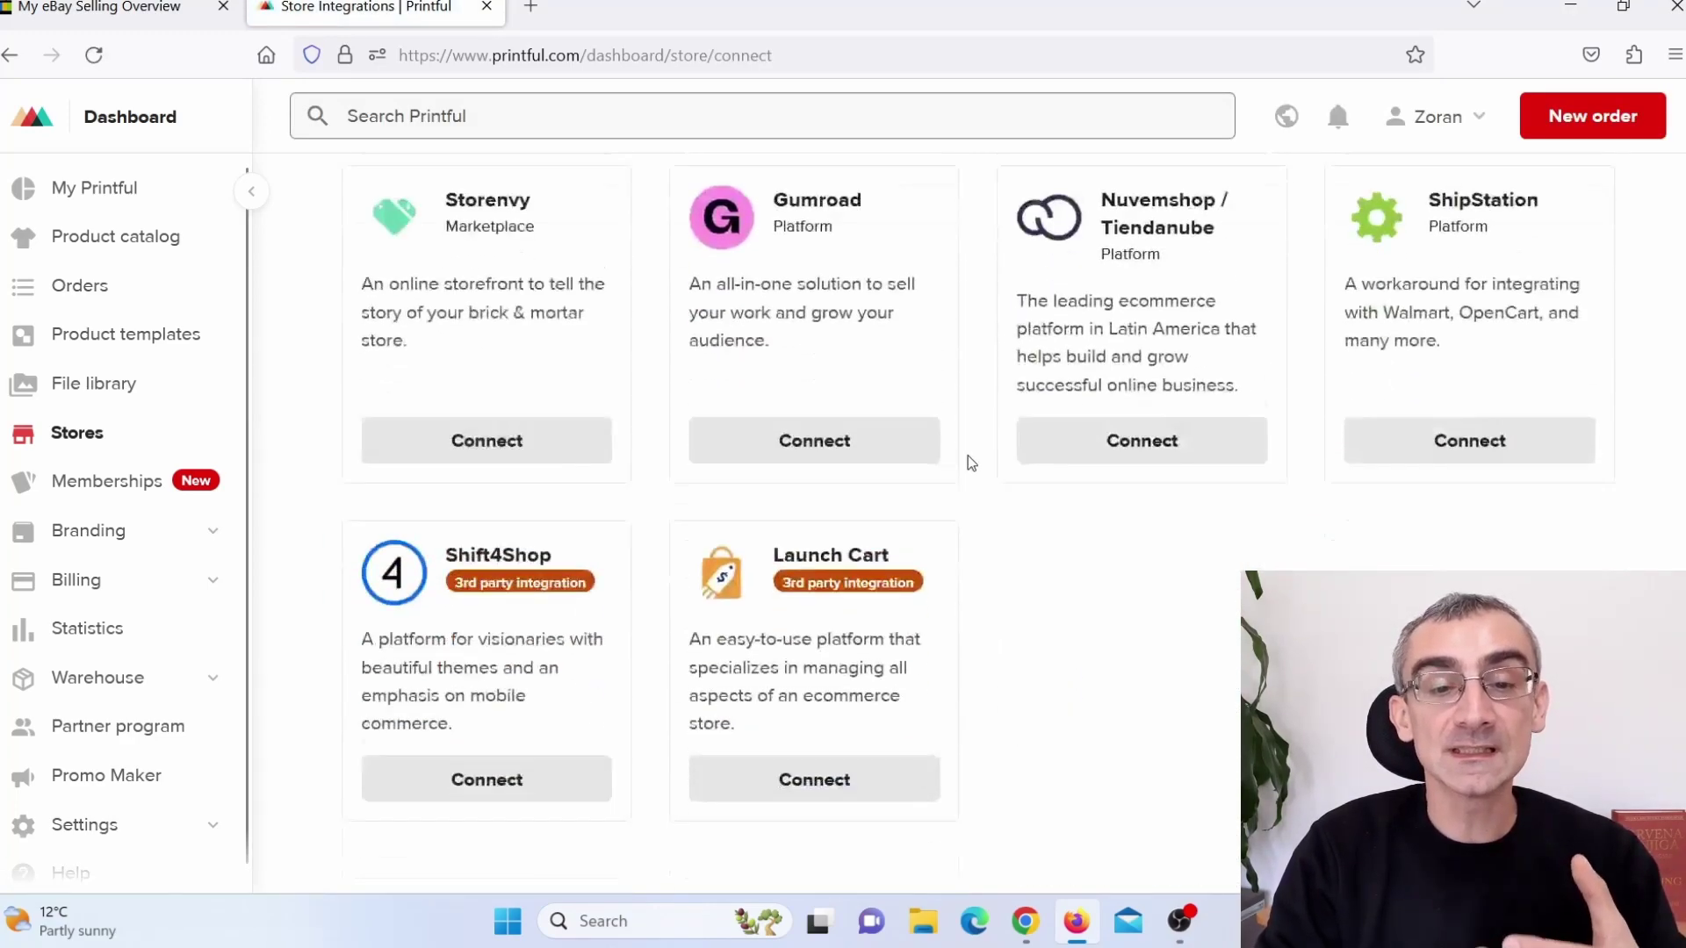
scroll(980, 476, up, 10)
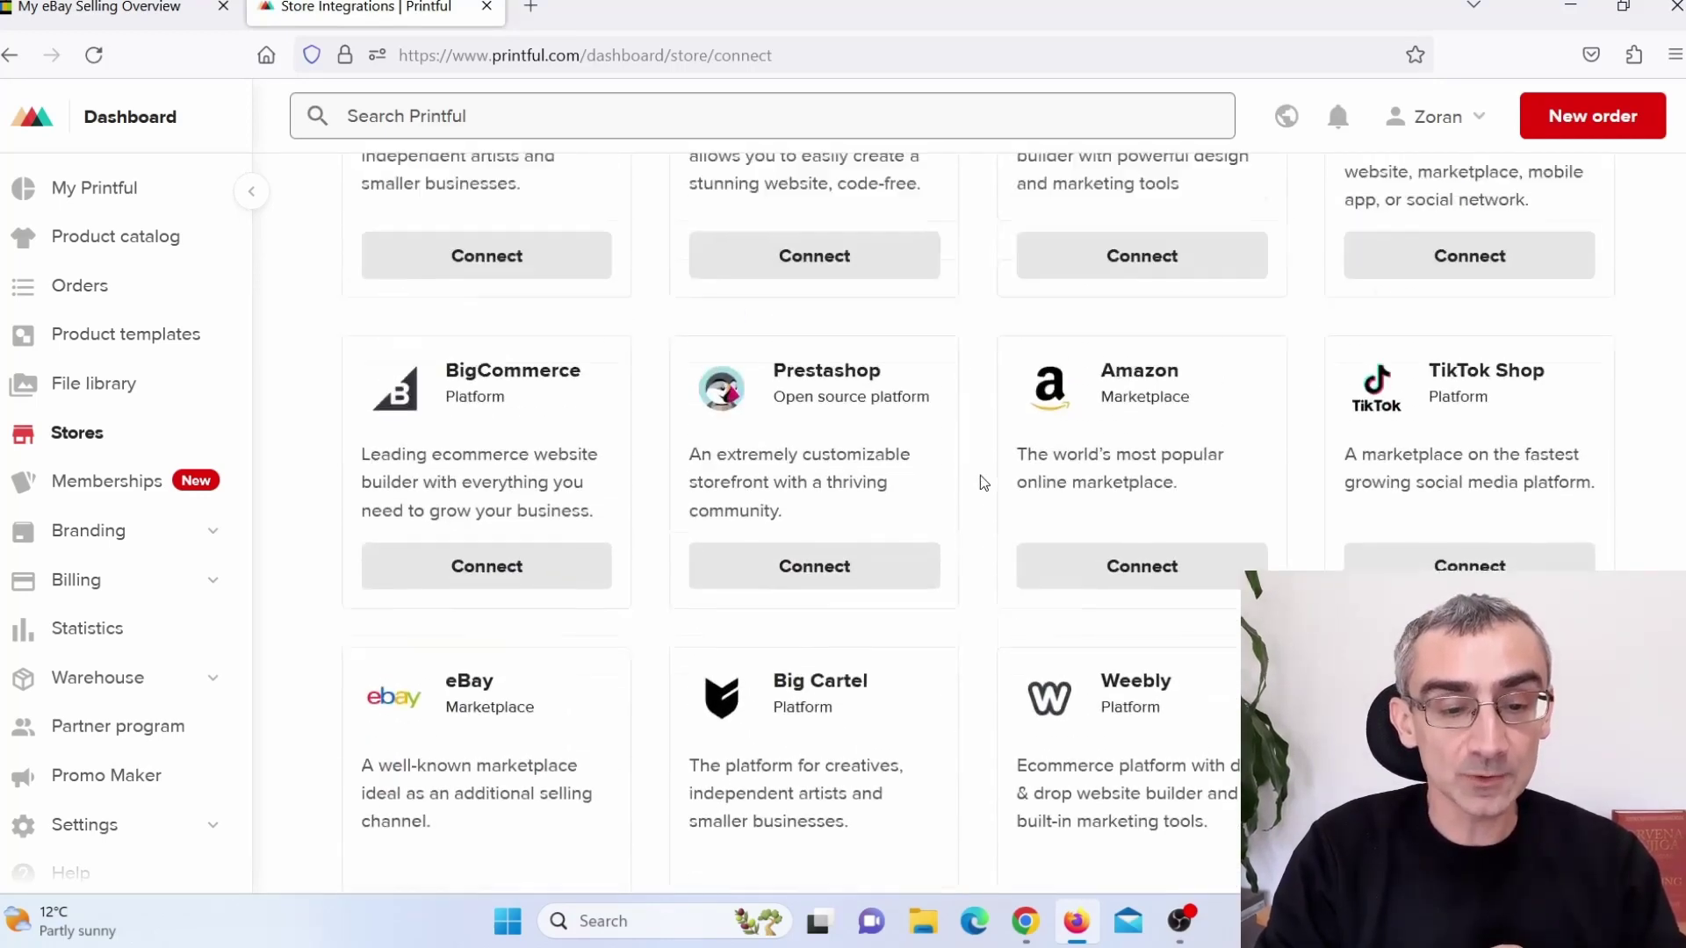
scroll(980, 476, down, 4)
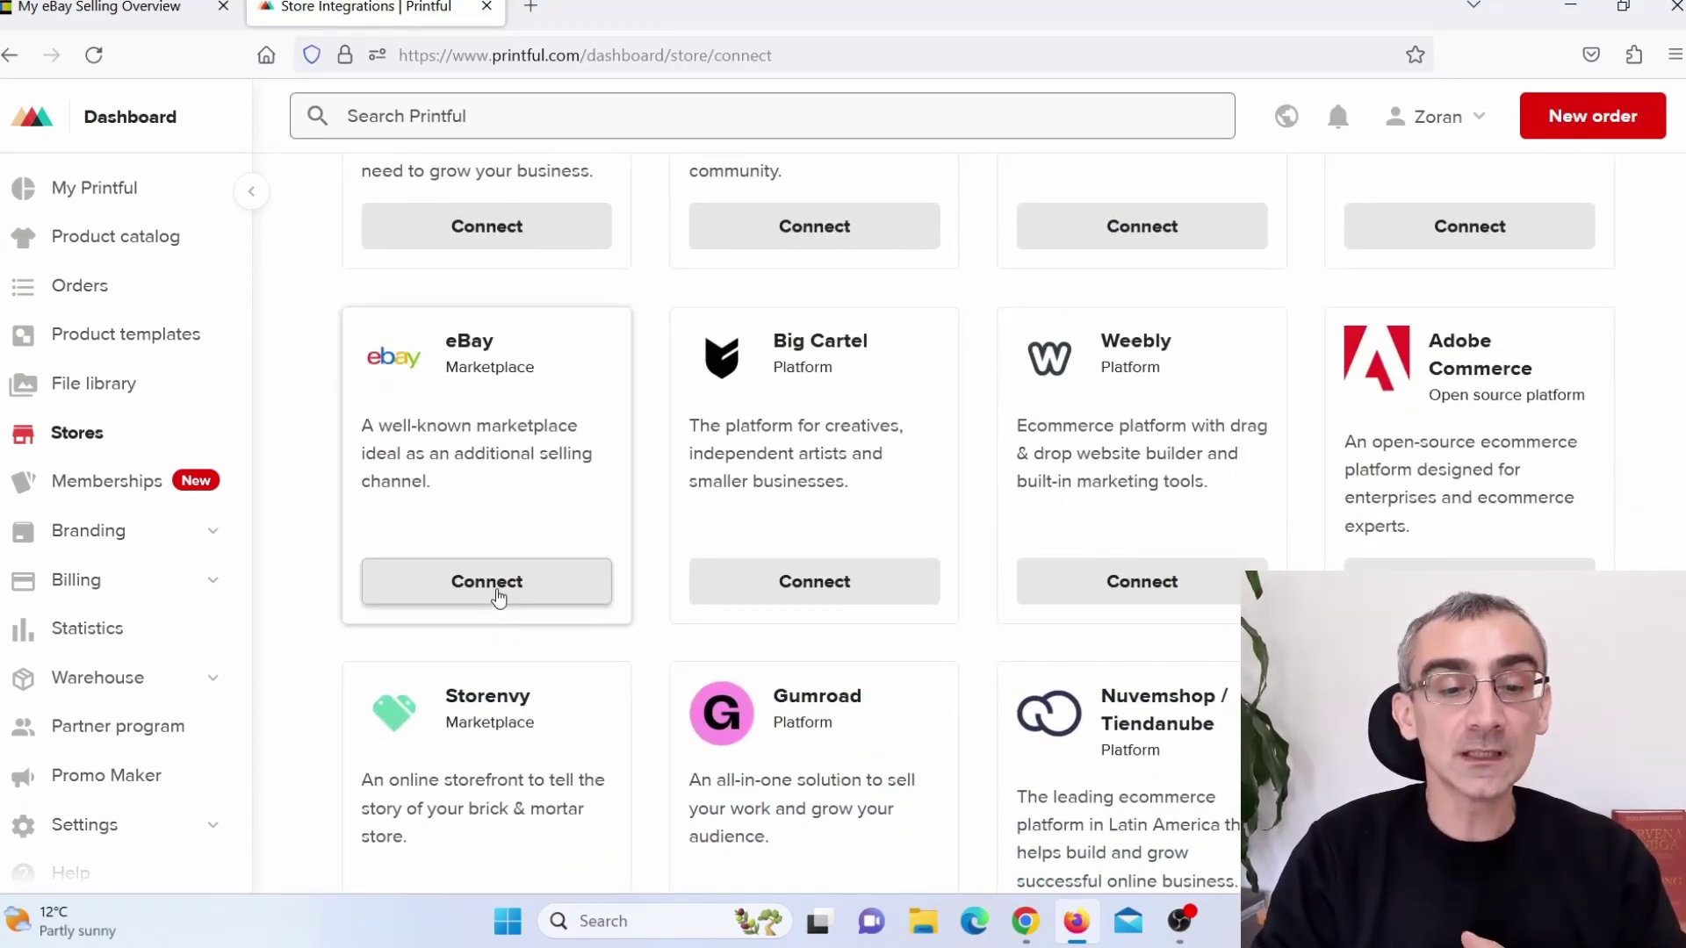
click(498, 597)
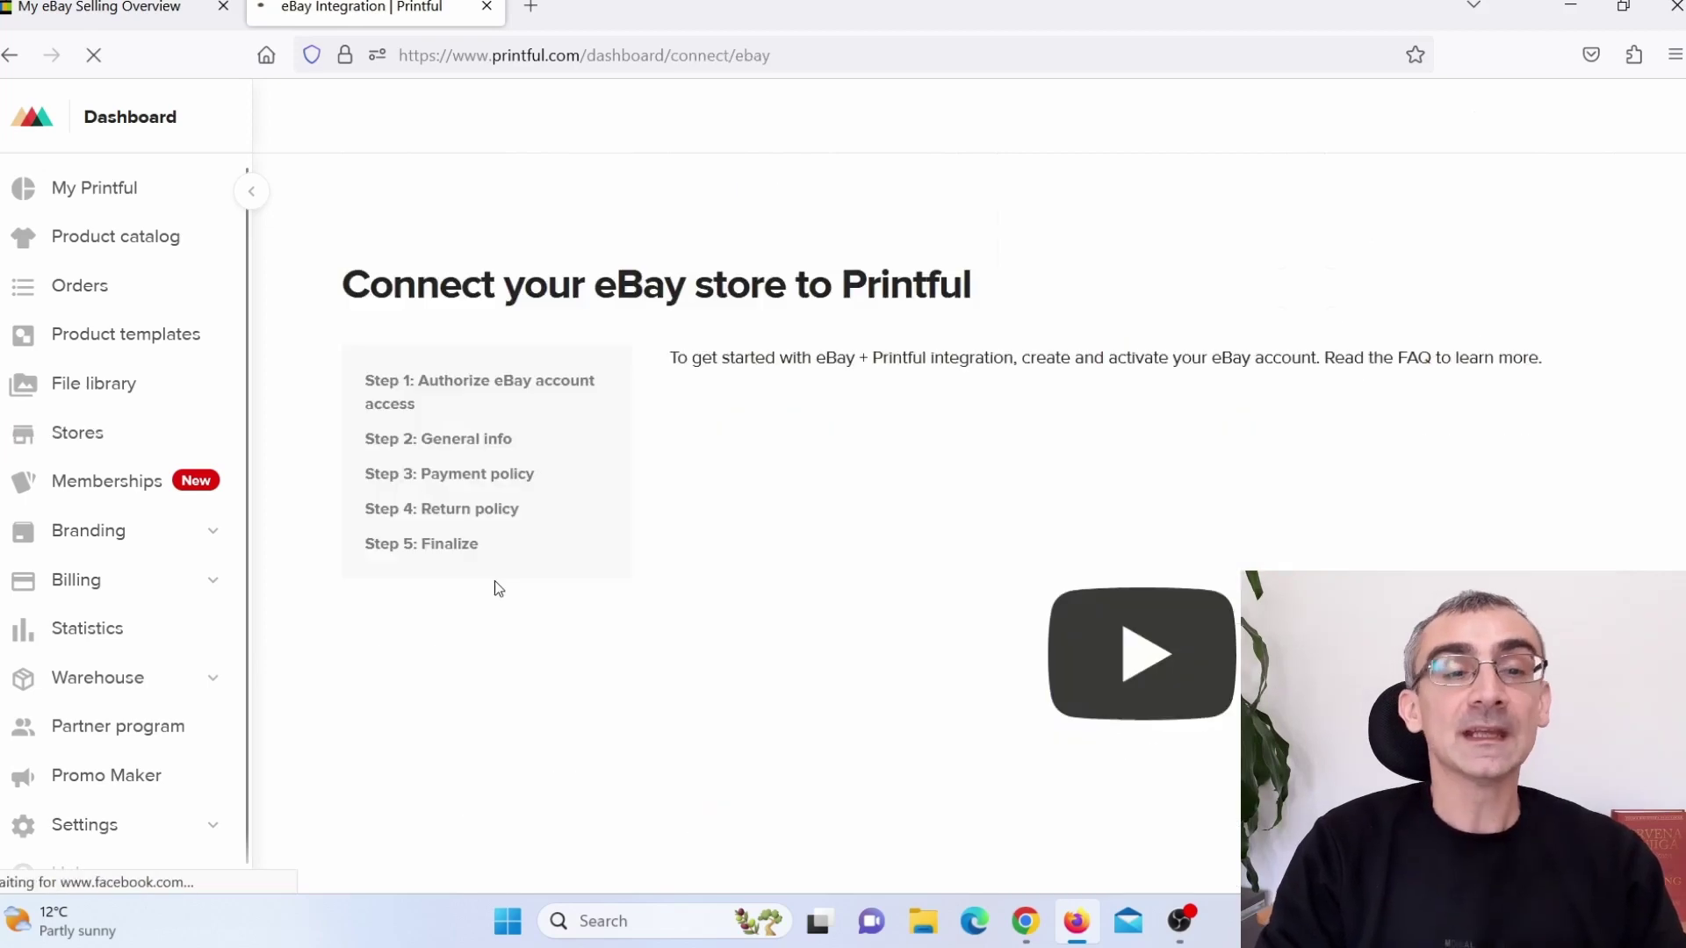
Read through the eBay integration guide and highlight its outline of setup steps
scroll(1220, 474, down, 3)
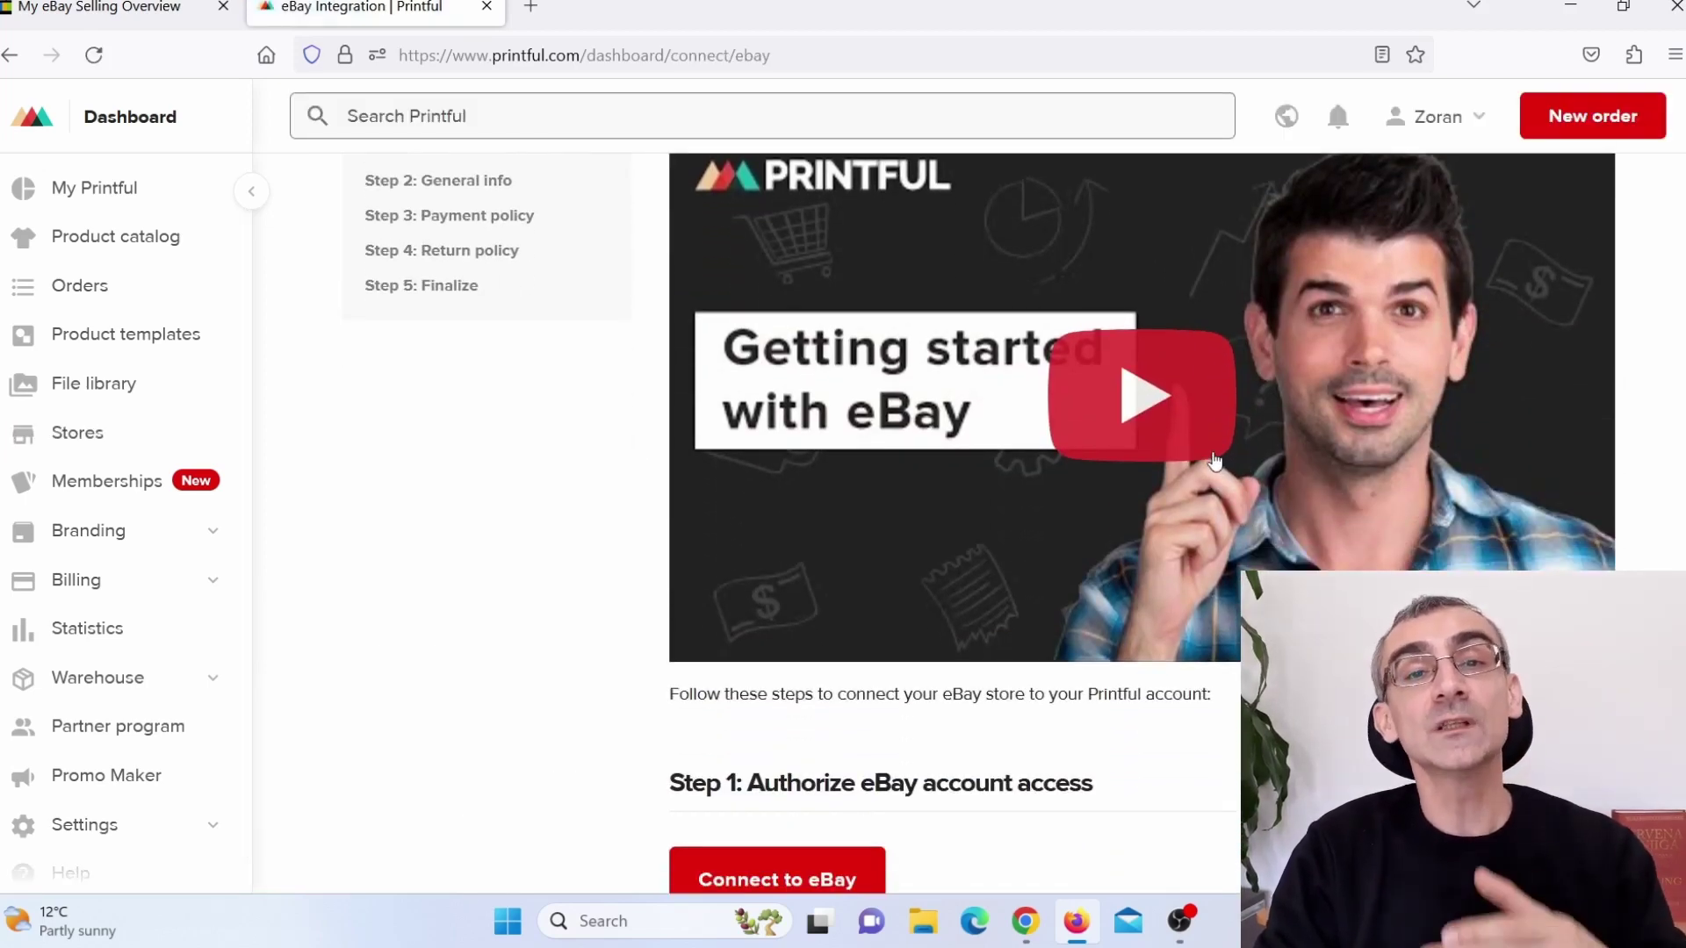
scroll(1216, 466, up, 3)
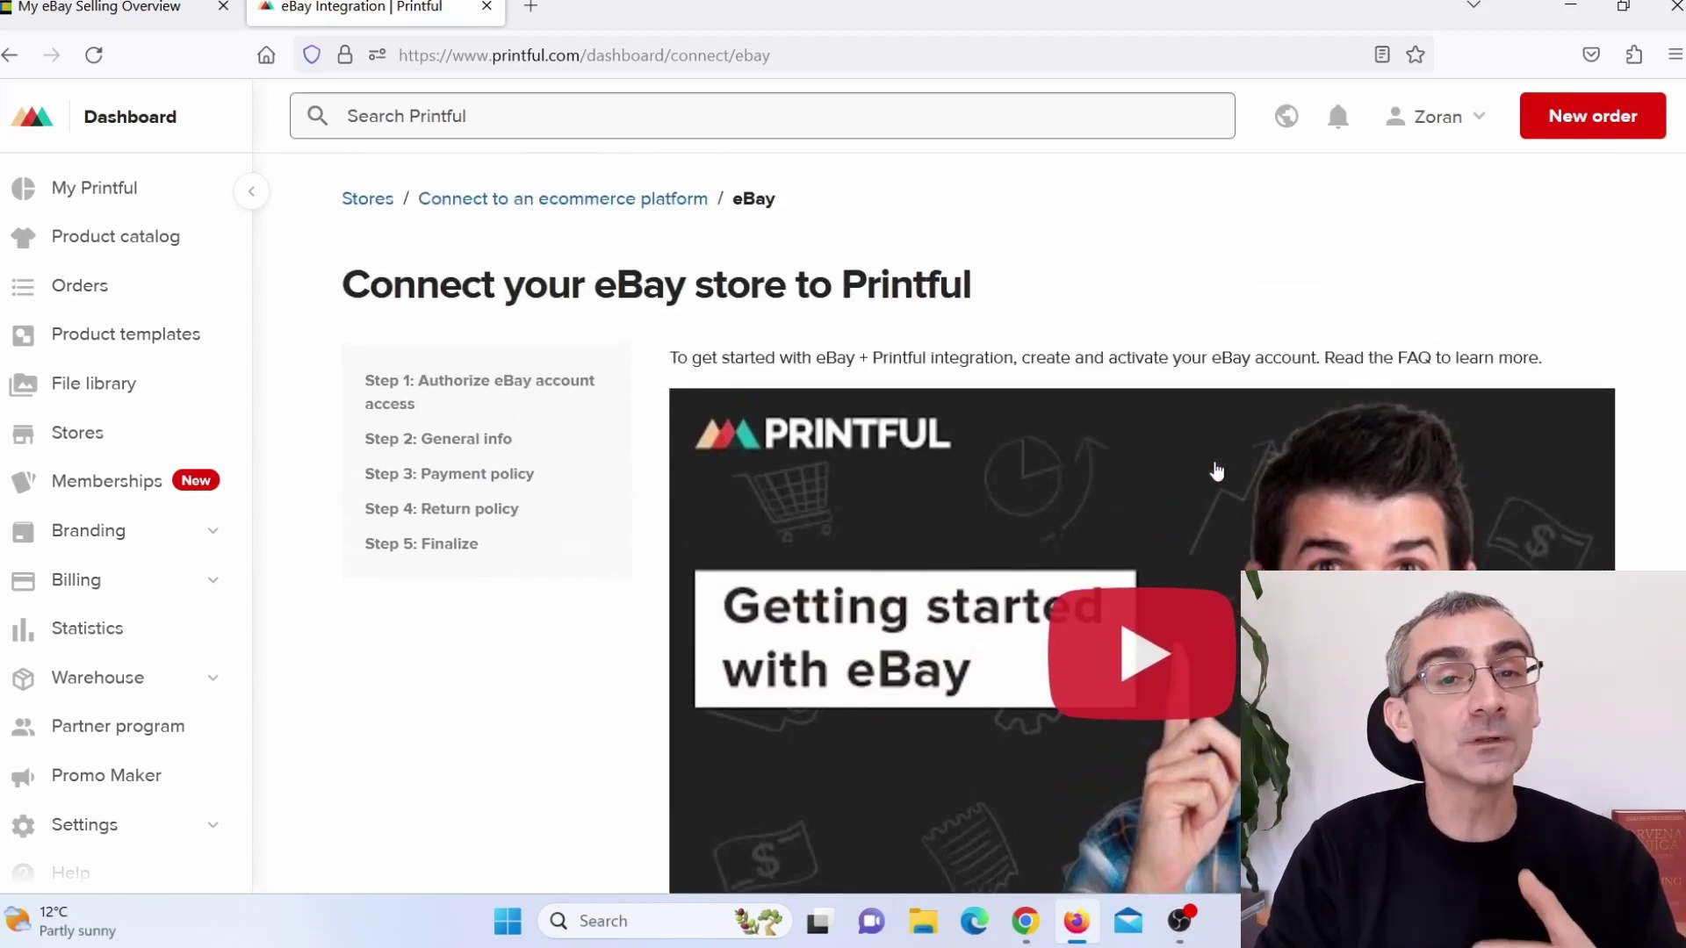
drag(366, 379, 583, 505)
click(583, 505)
scroll(622, 436, up, 7)
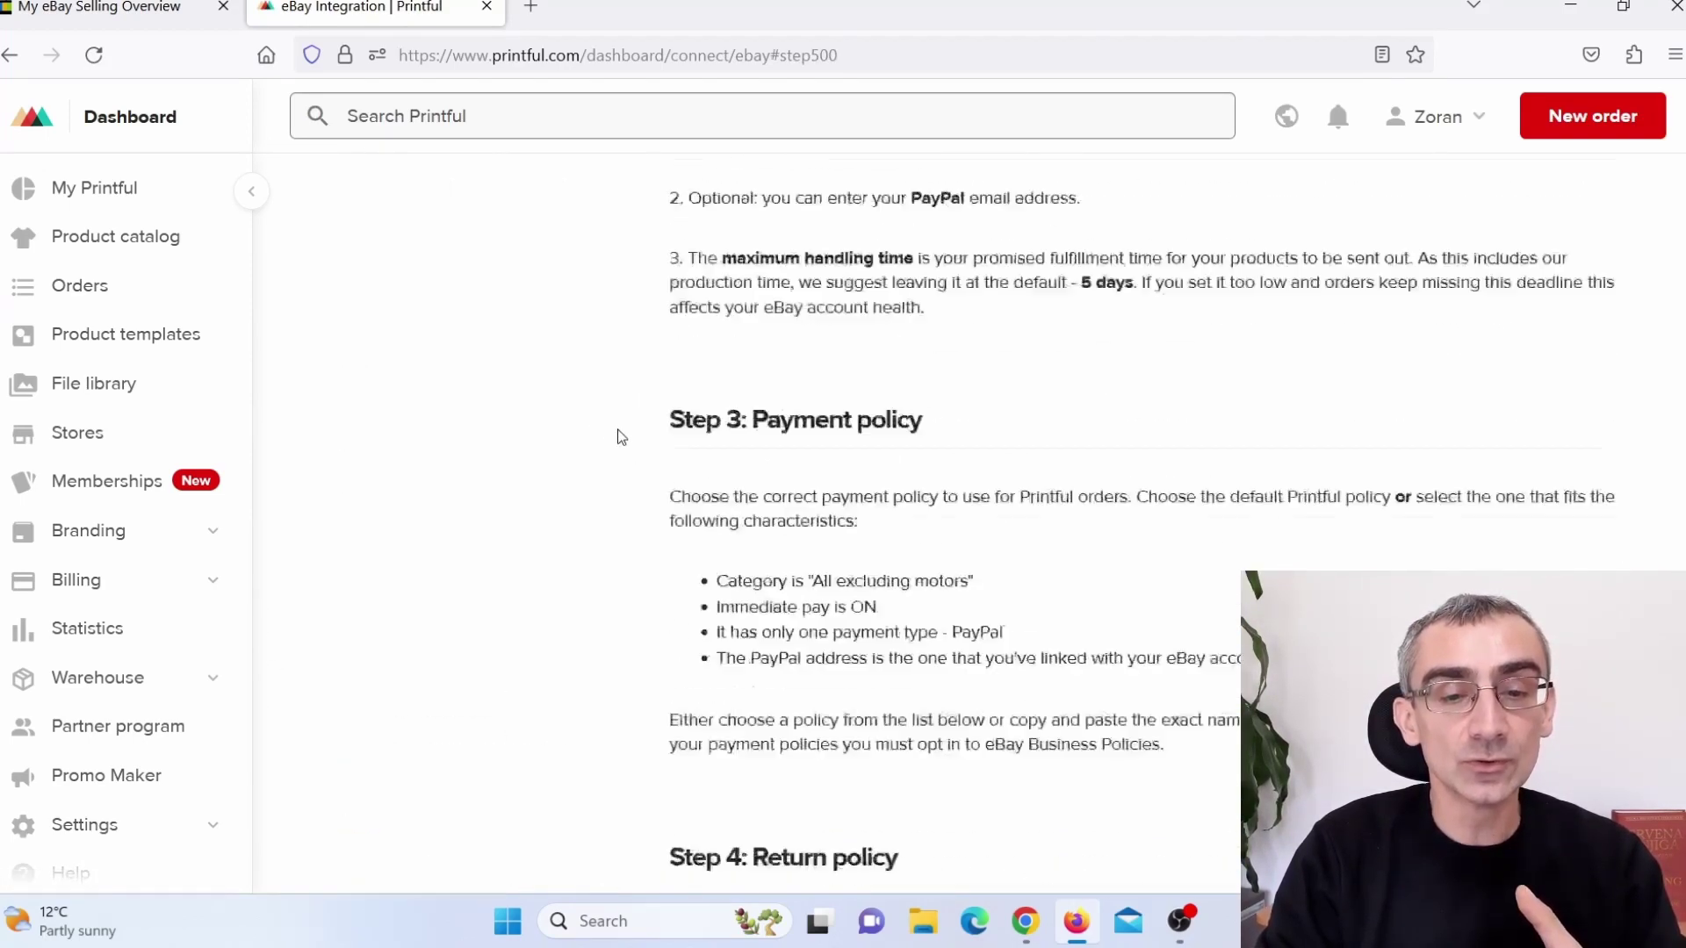
Open the eBay account authorization, return to the integration guide, and review the general info, payment policy, return policy and finalize steps
scroll(621, 436, up, 6)
click(787, 413)
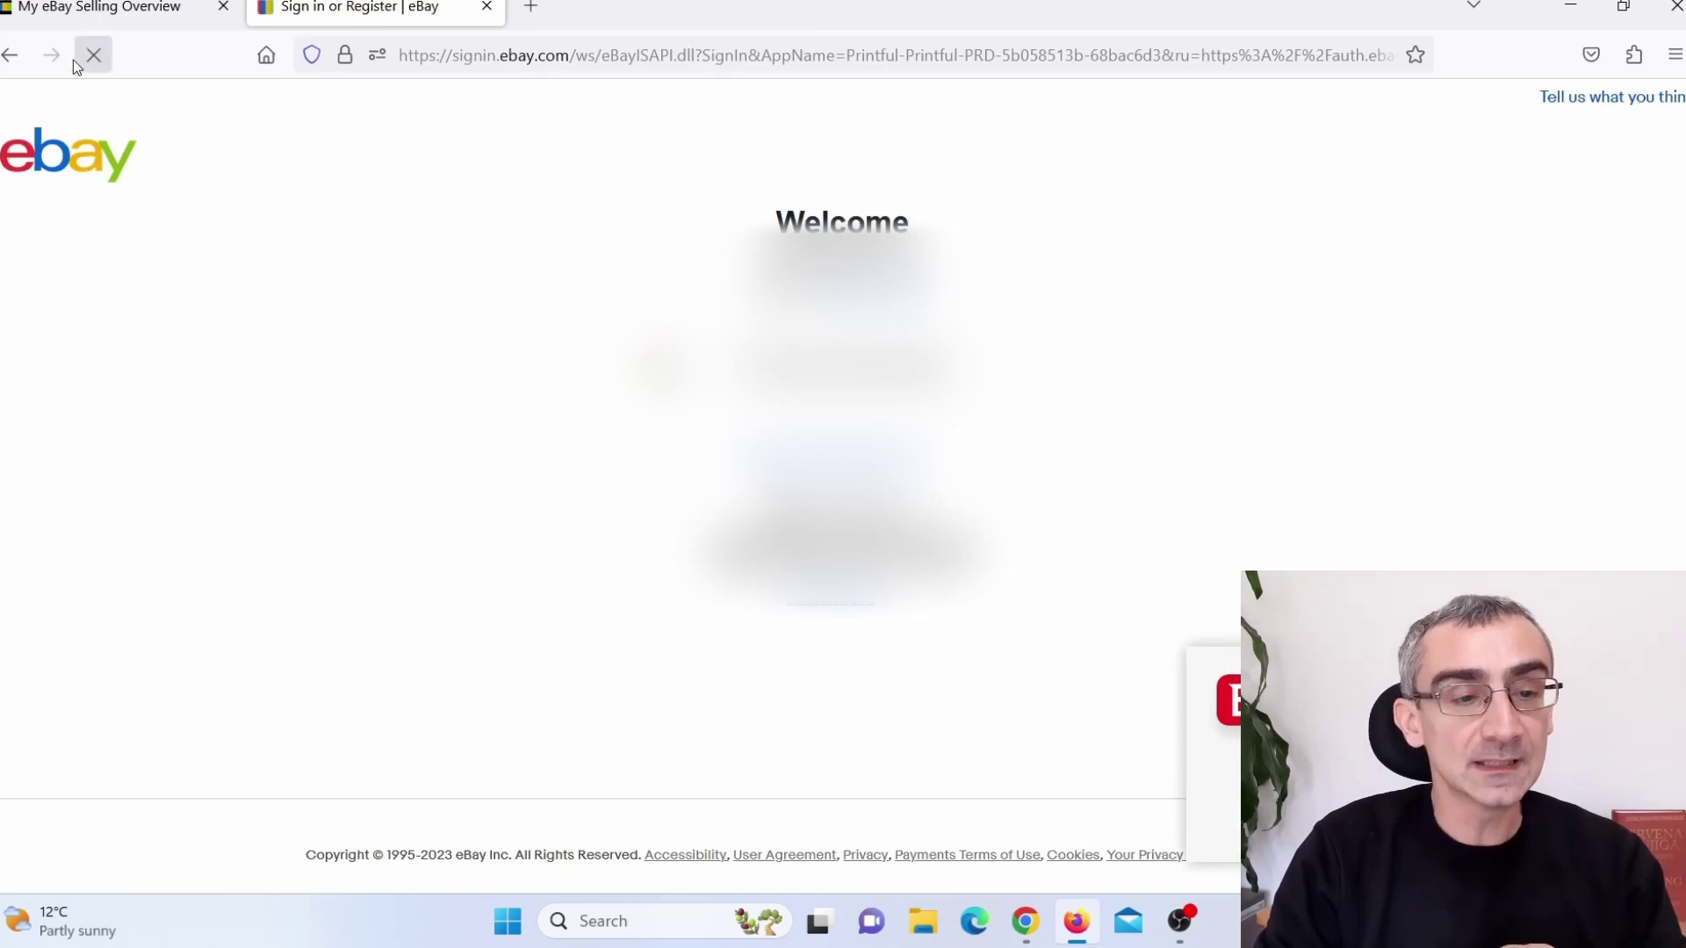
click(11, 54)
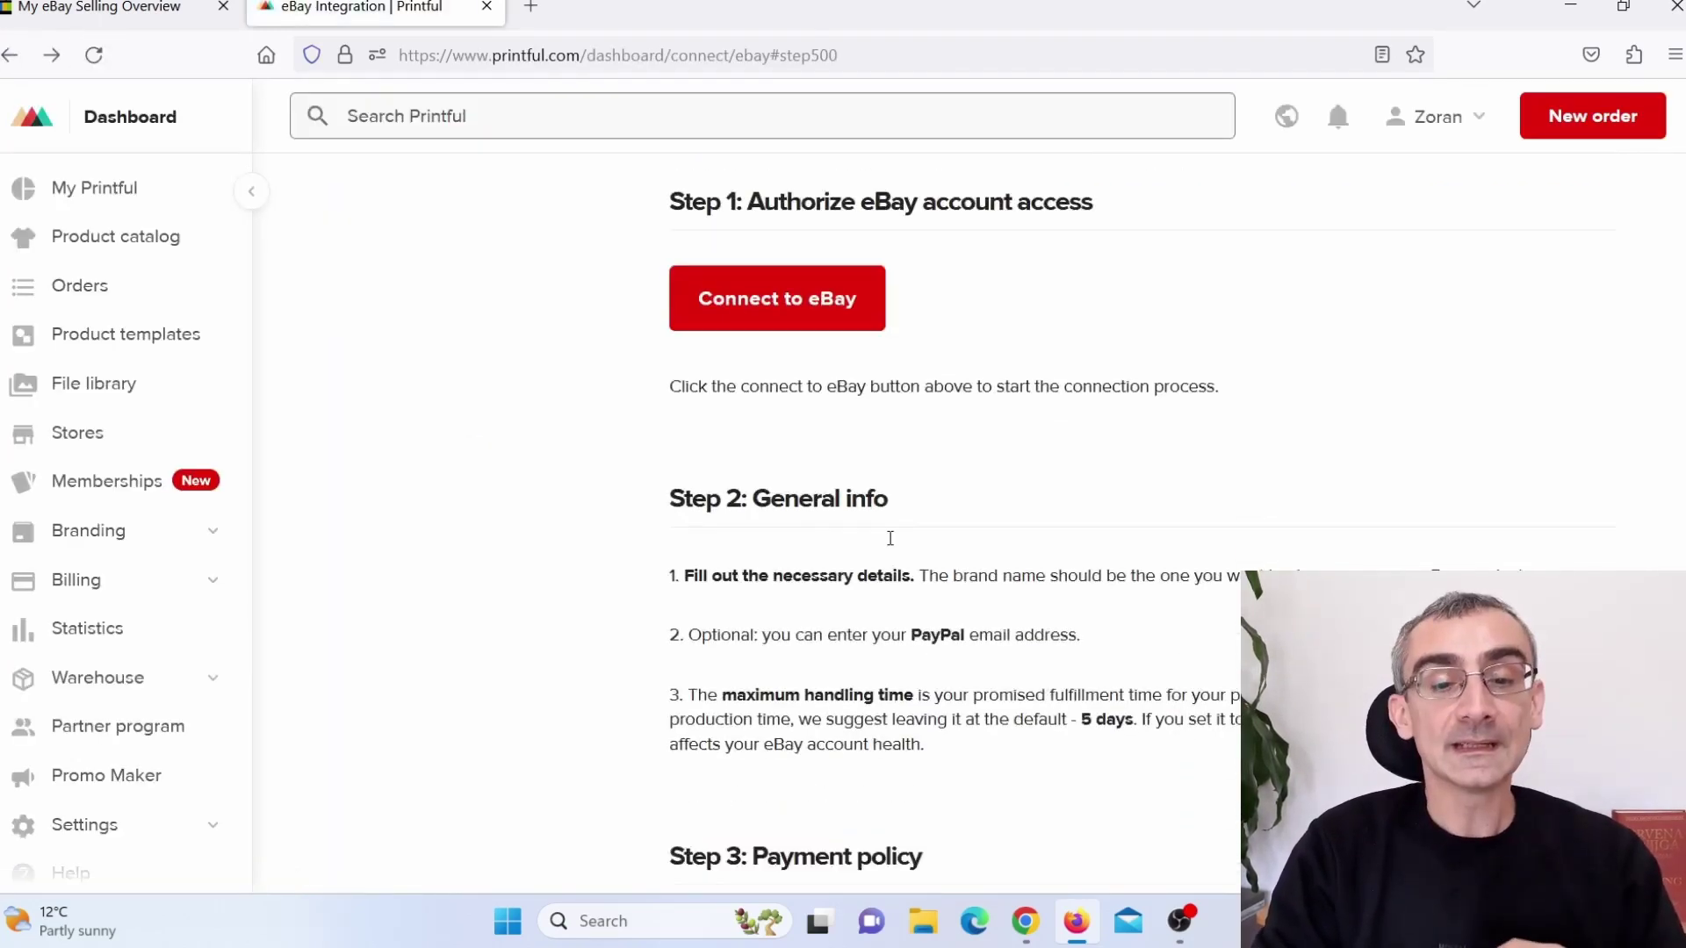
scroll(890, 538, down, 10)
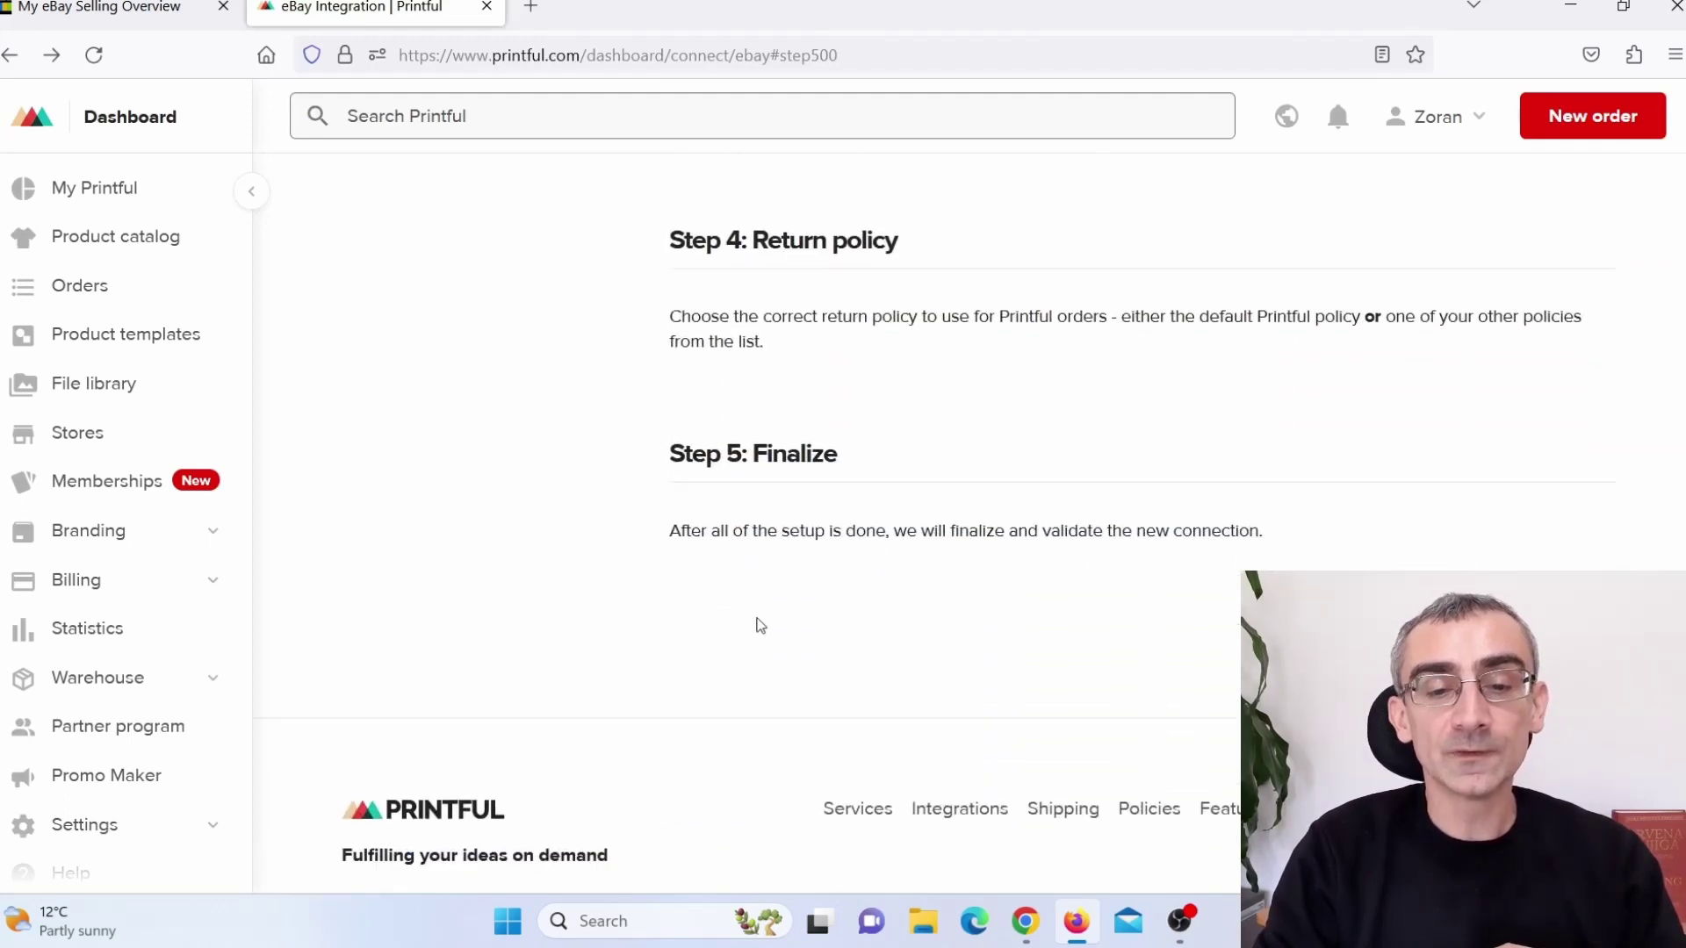
scroll(939, 597, up, 10)
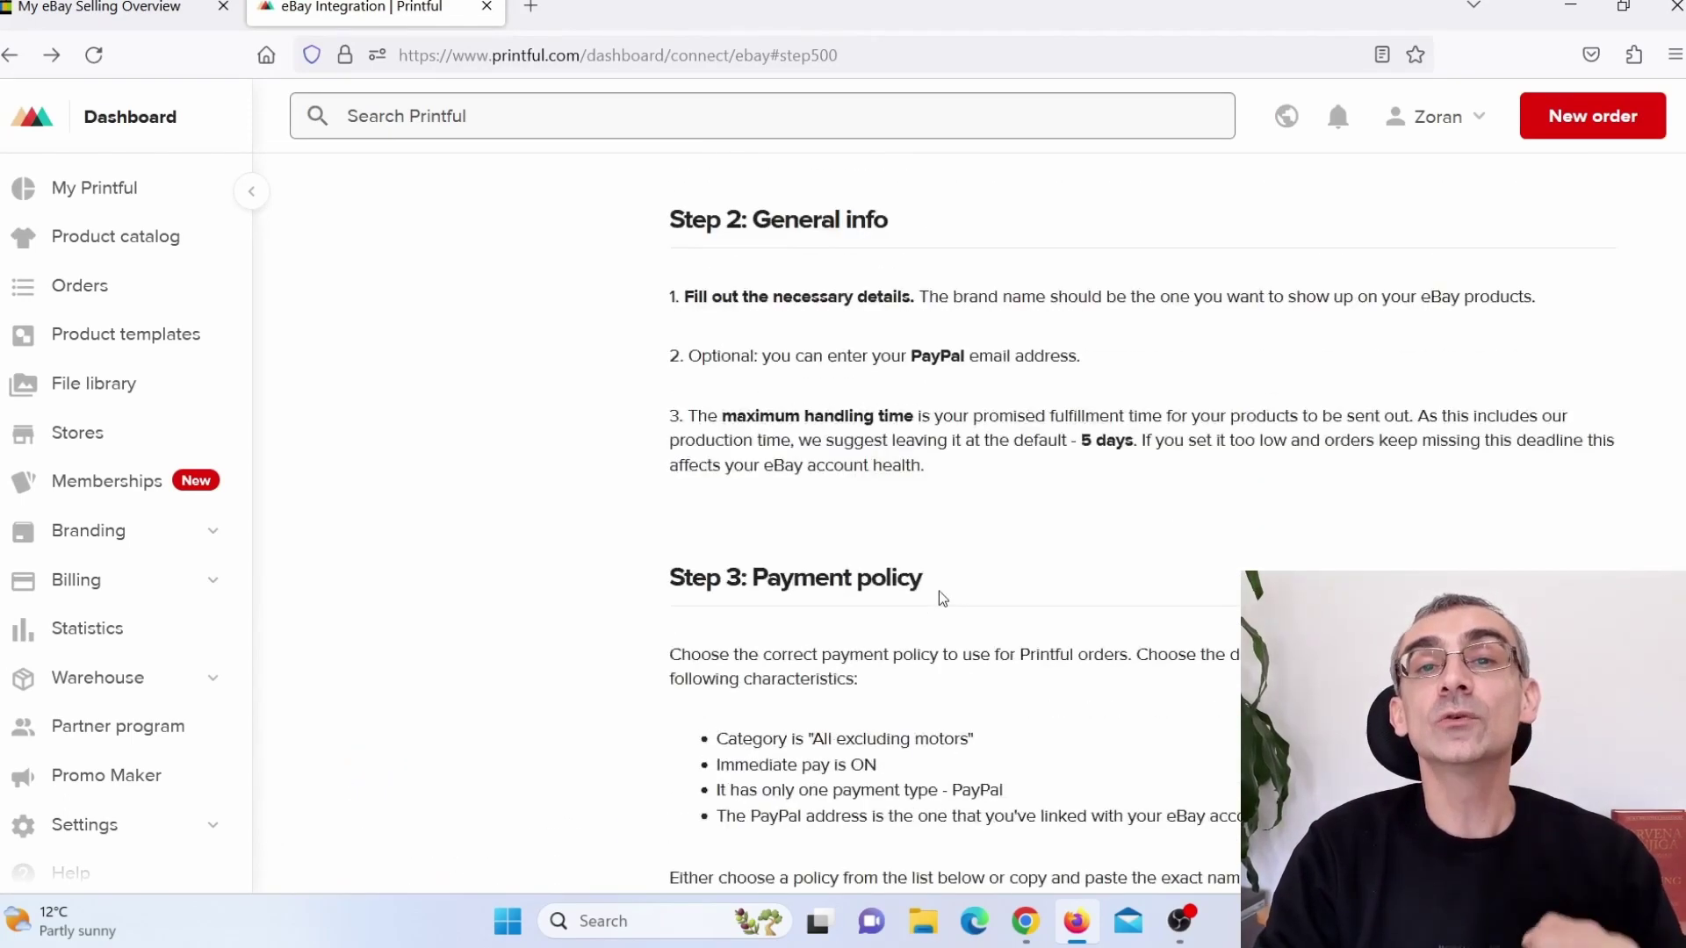
scroll(940, 597, up, 7)
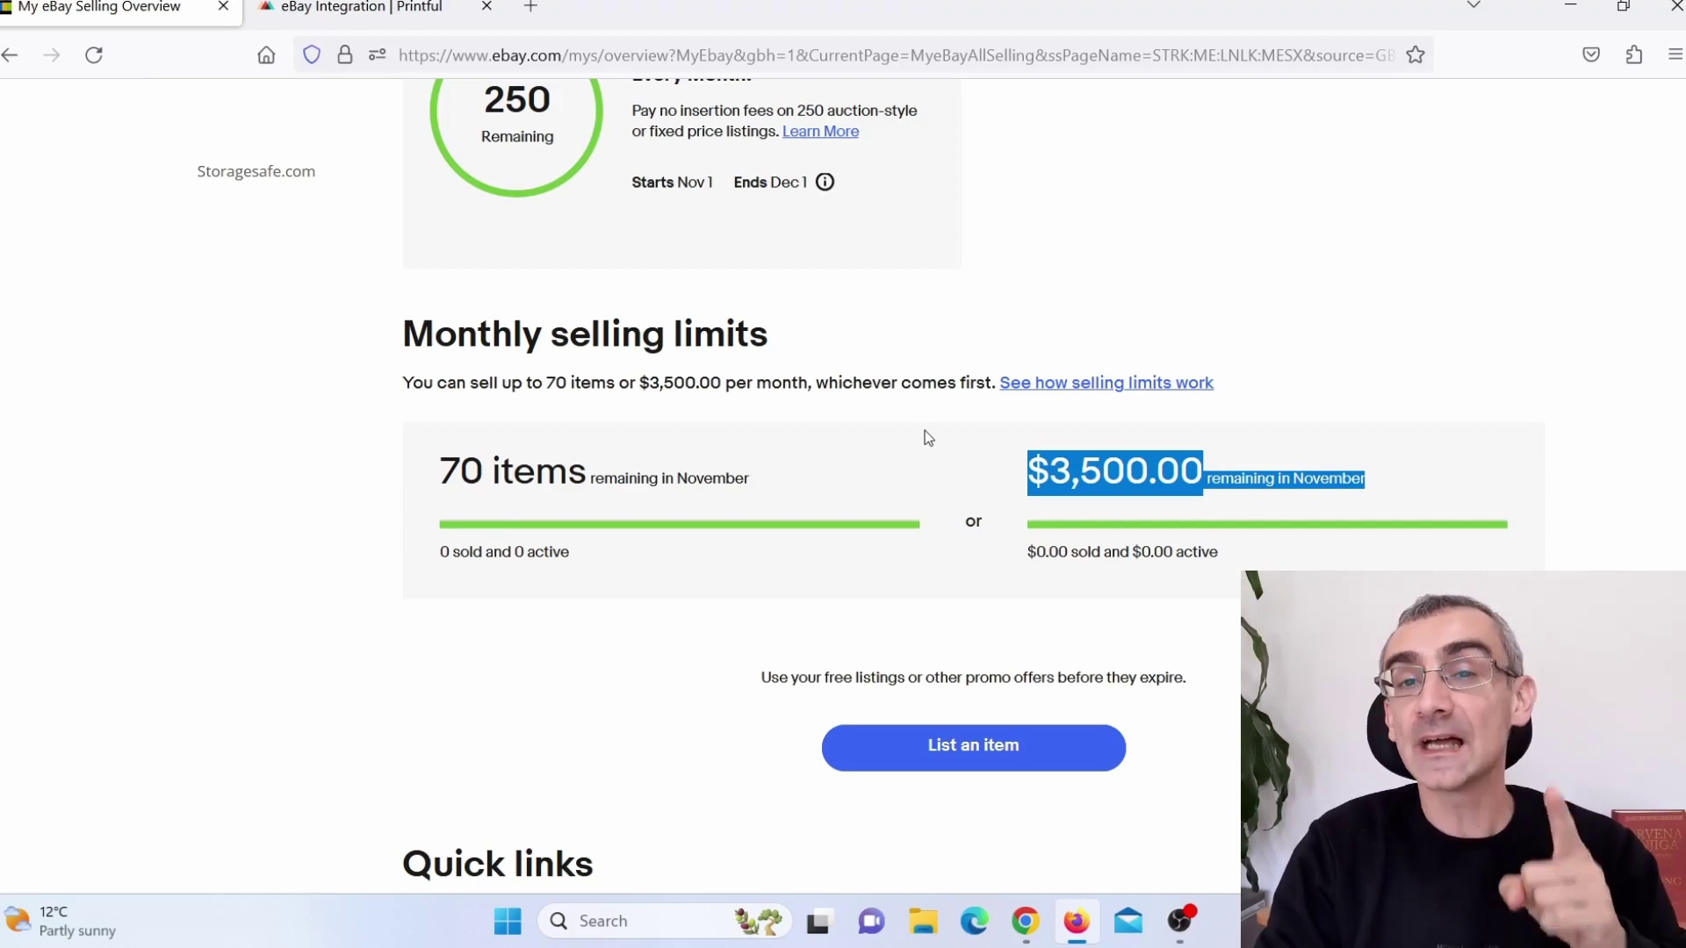
Open Printful's product templates and start adding the Unisex organic cotton t-shirt template to a store
scroll(924, 430, up, 10)
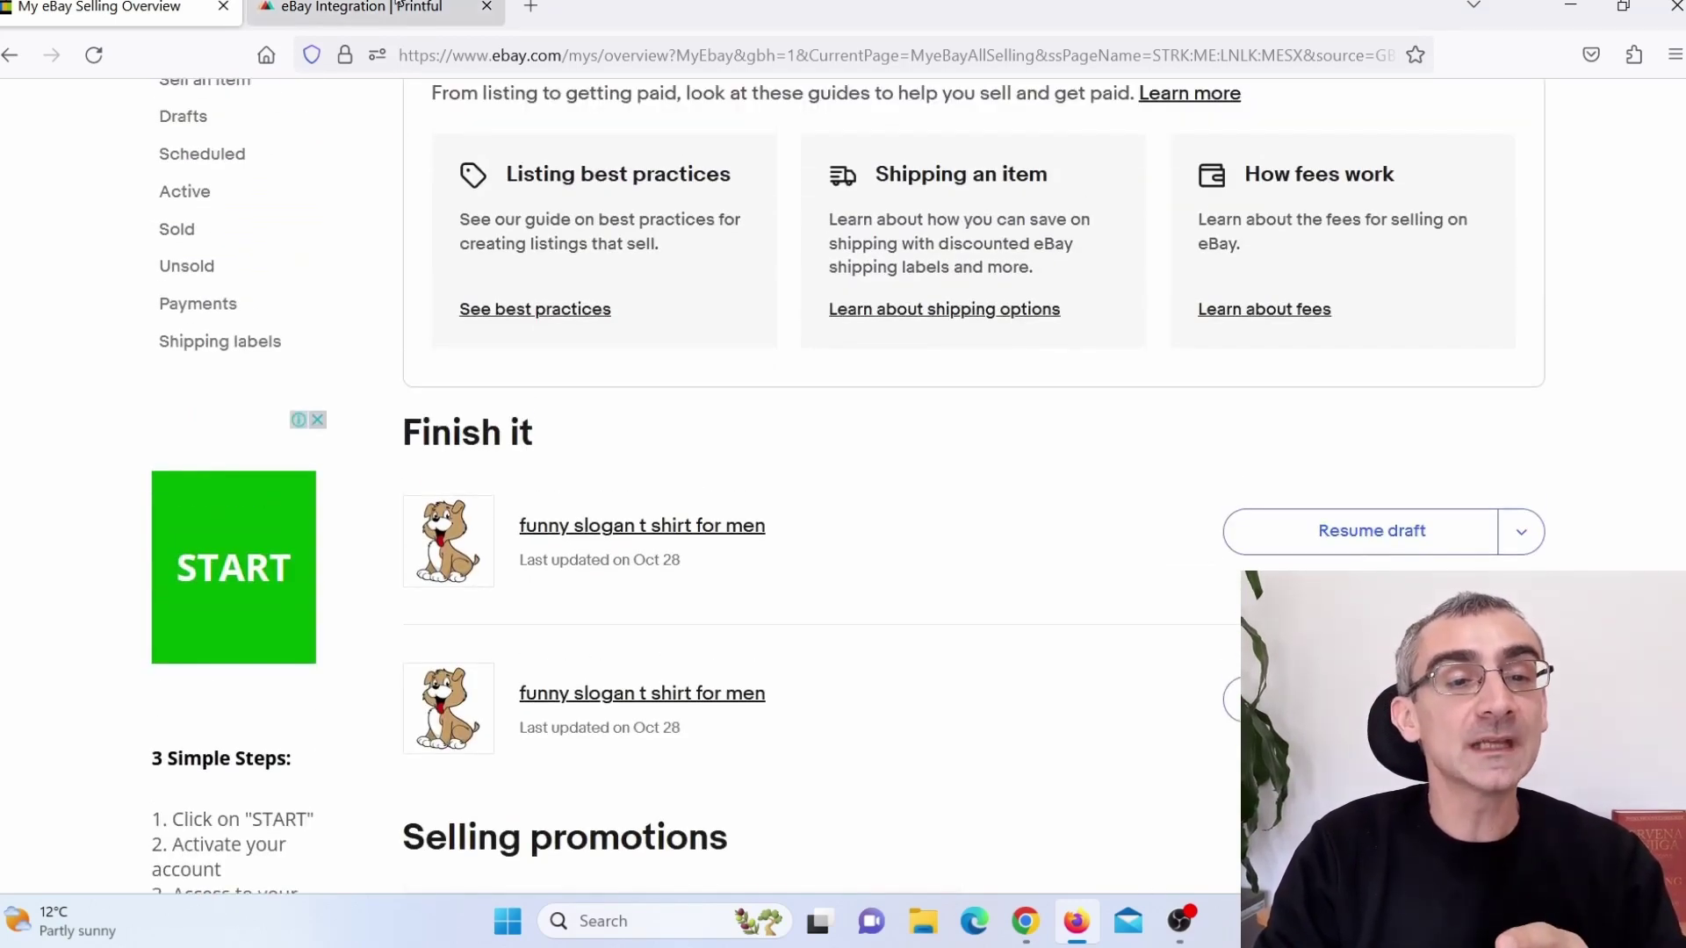
click(399, 6)
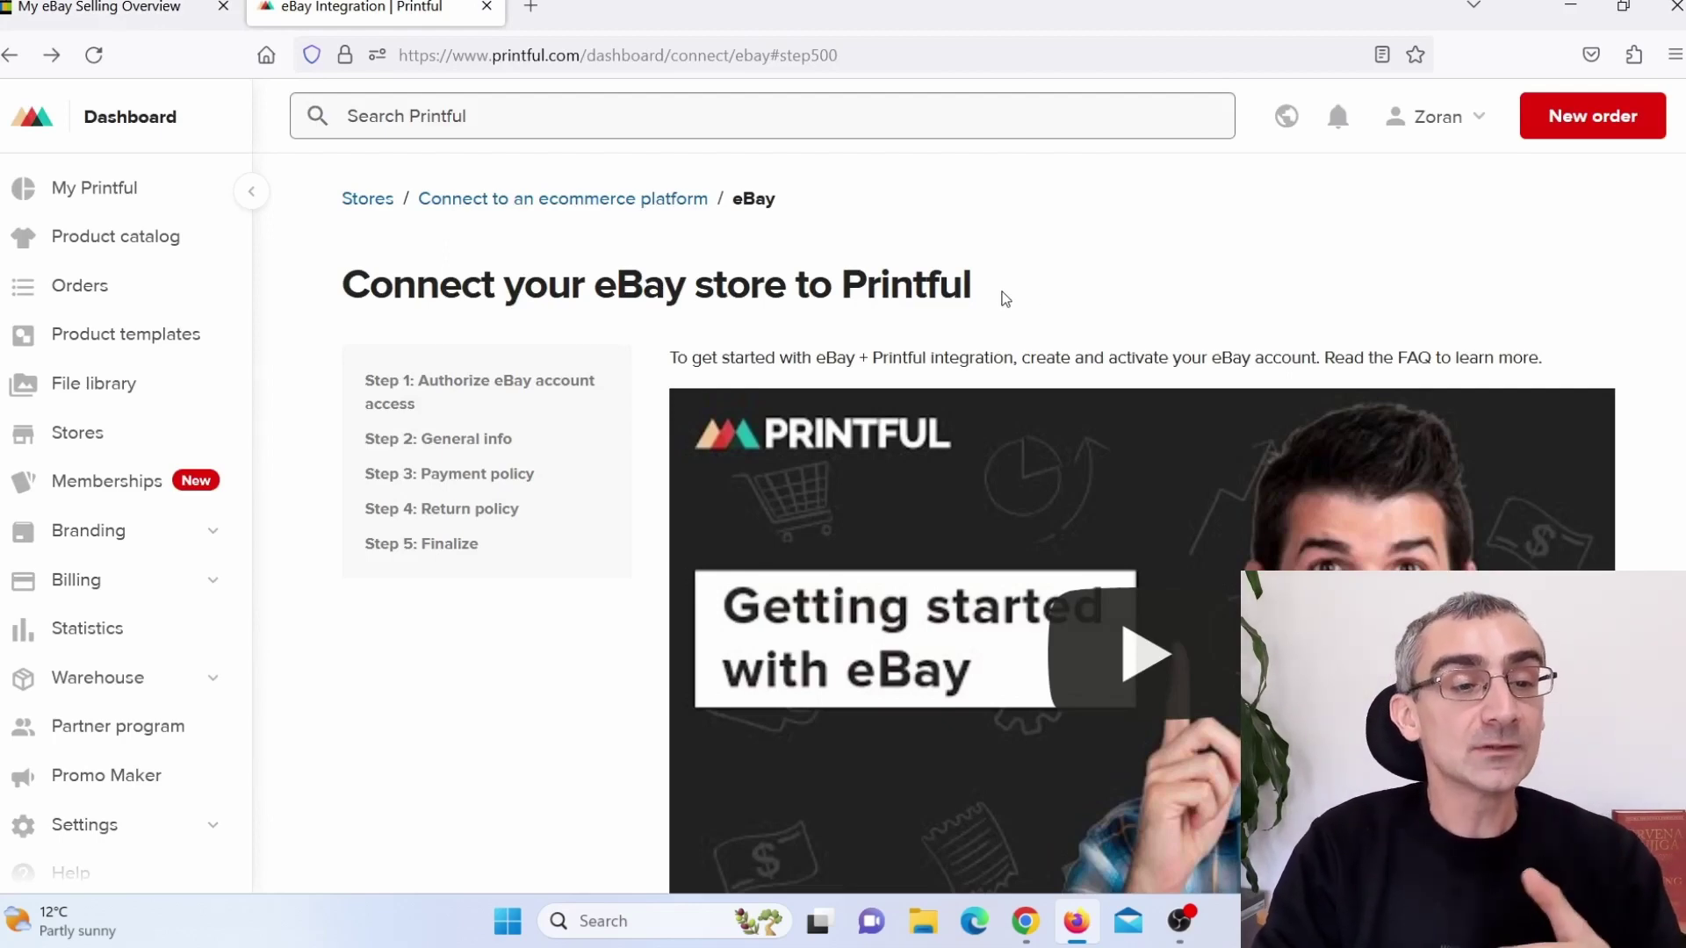
click(130, 336)
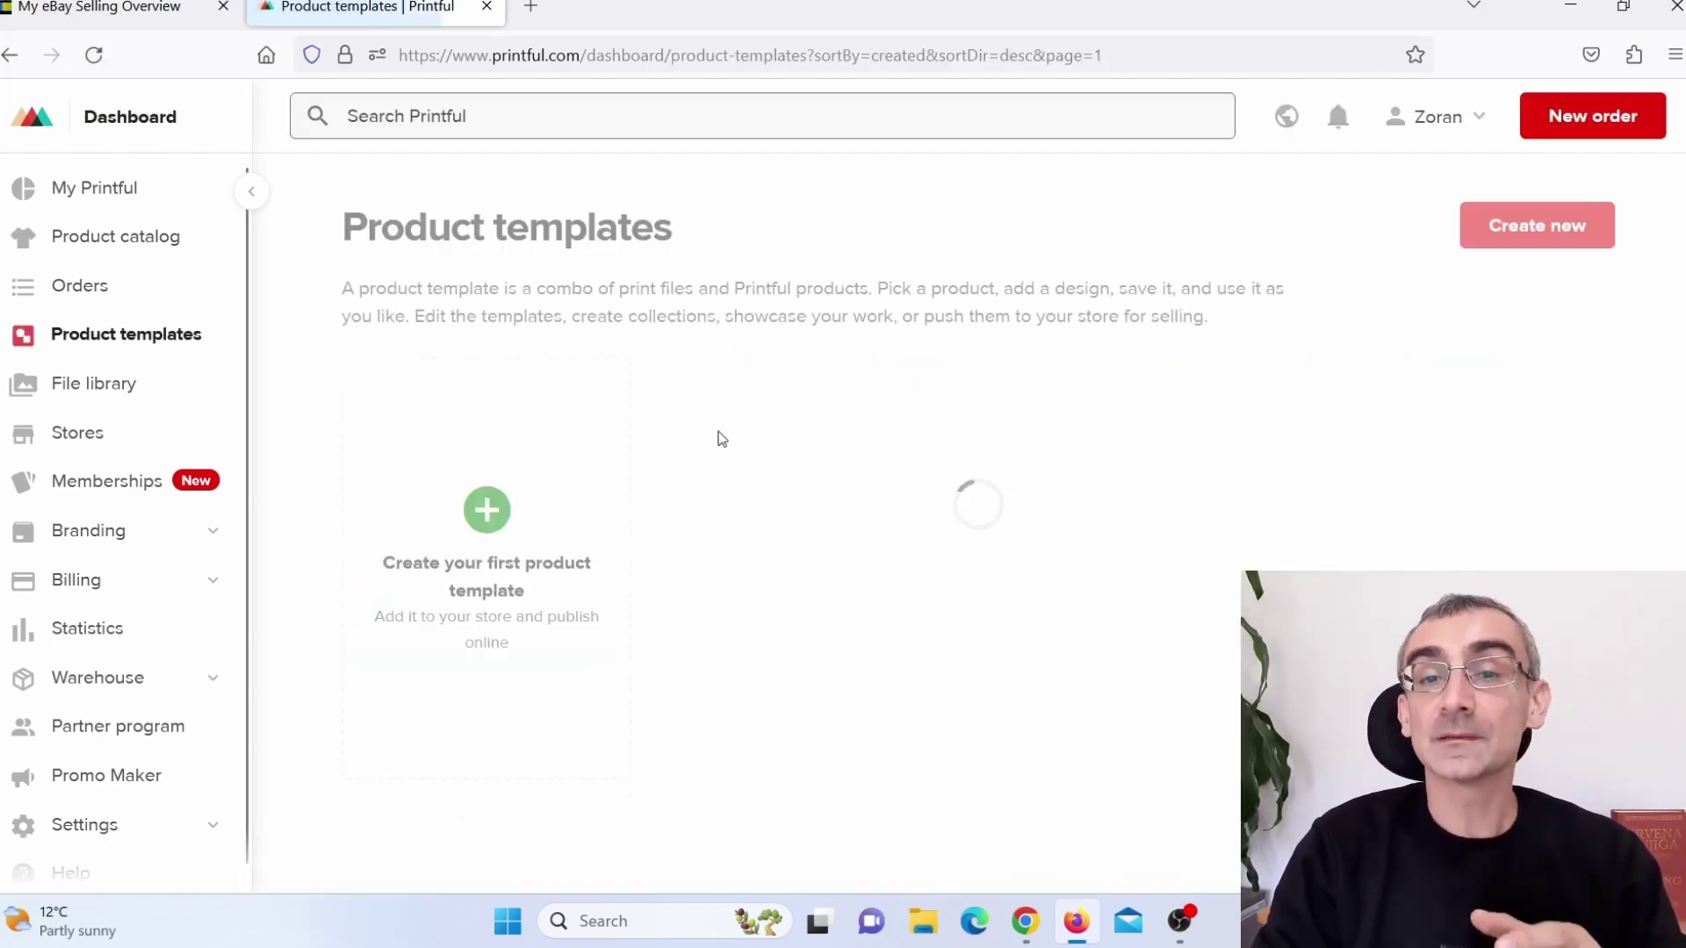
scroll(713, 439, down, 5)
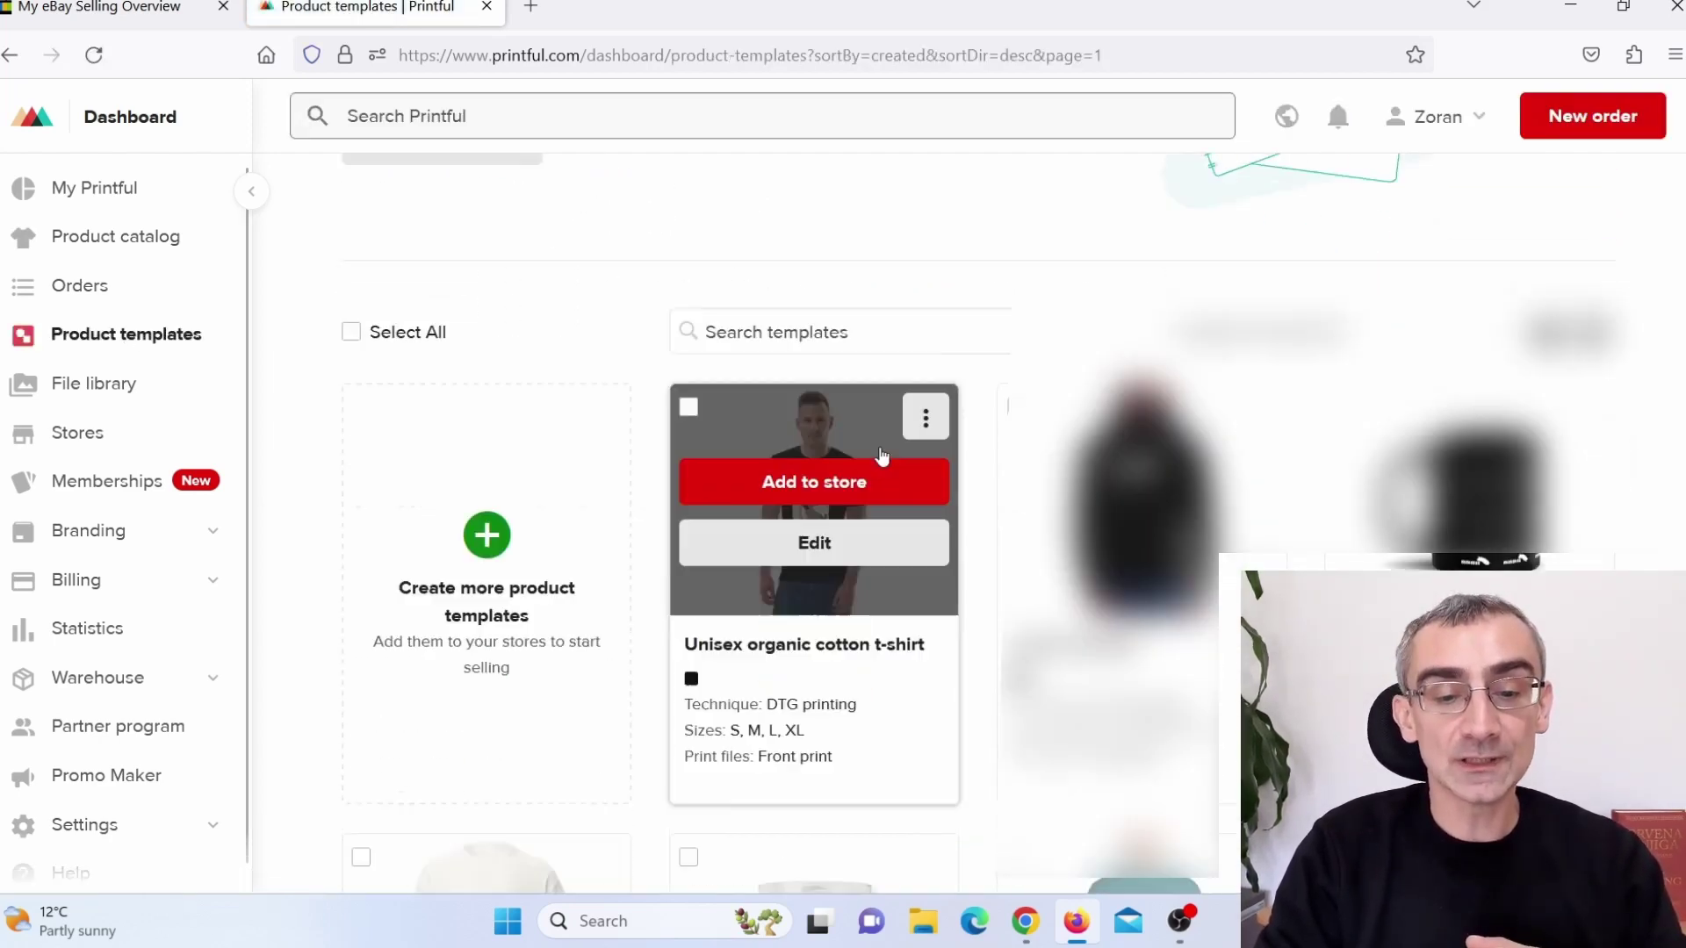
click(826, 479)
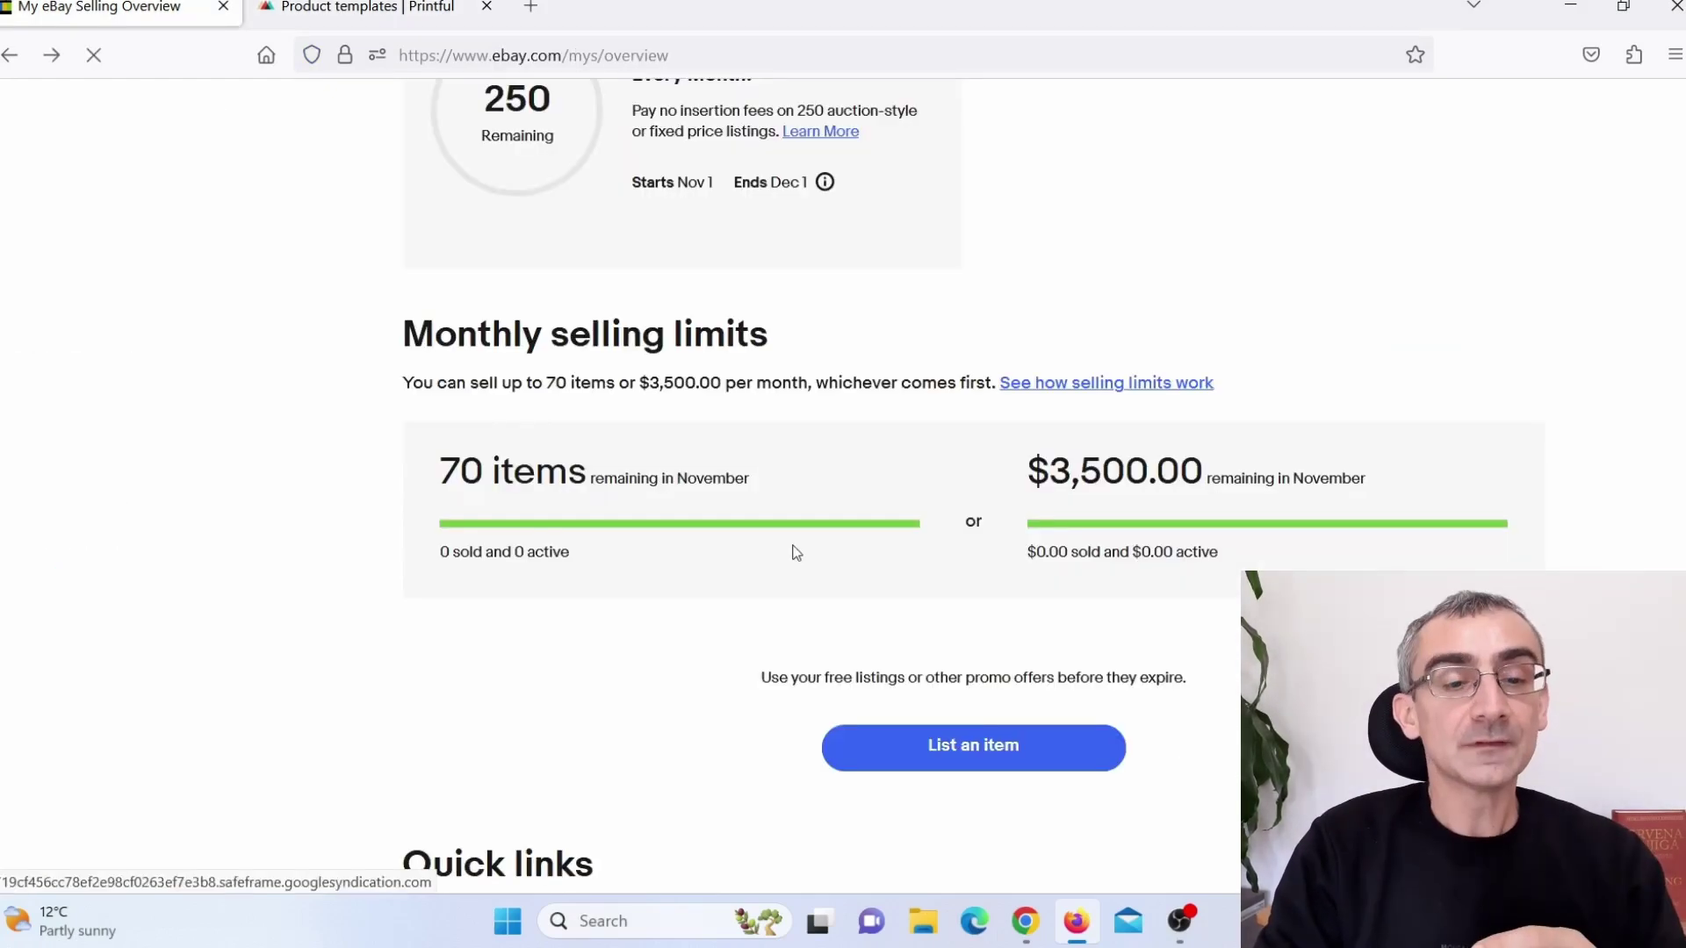
scroll(834, 562, down, 2)
scroll(839, 568, up, 2)
scroll(793, 554, down, 1)
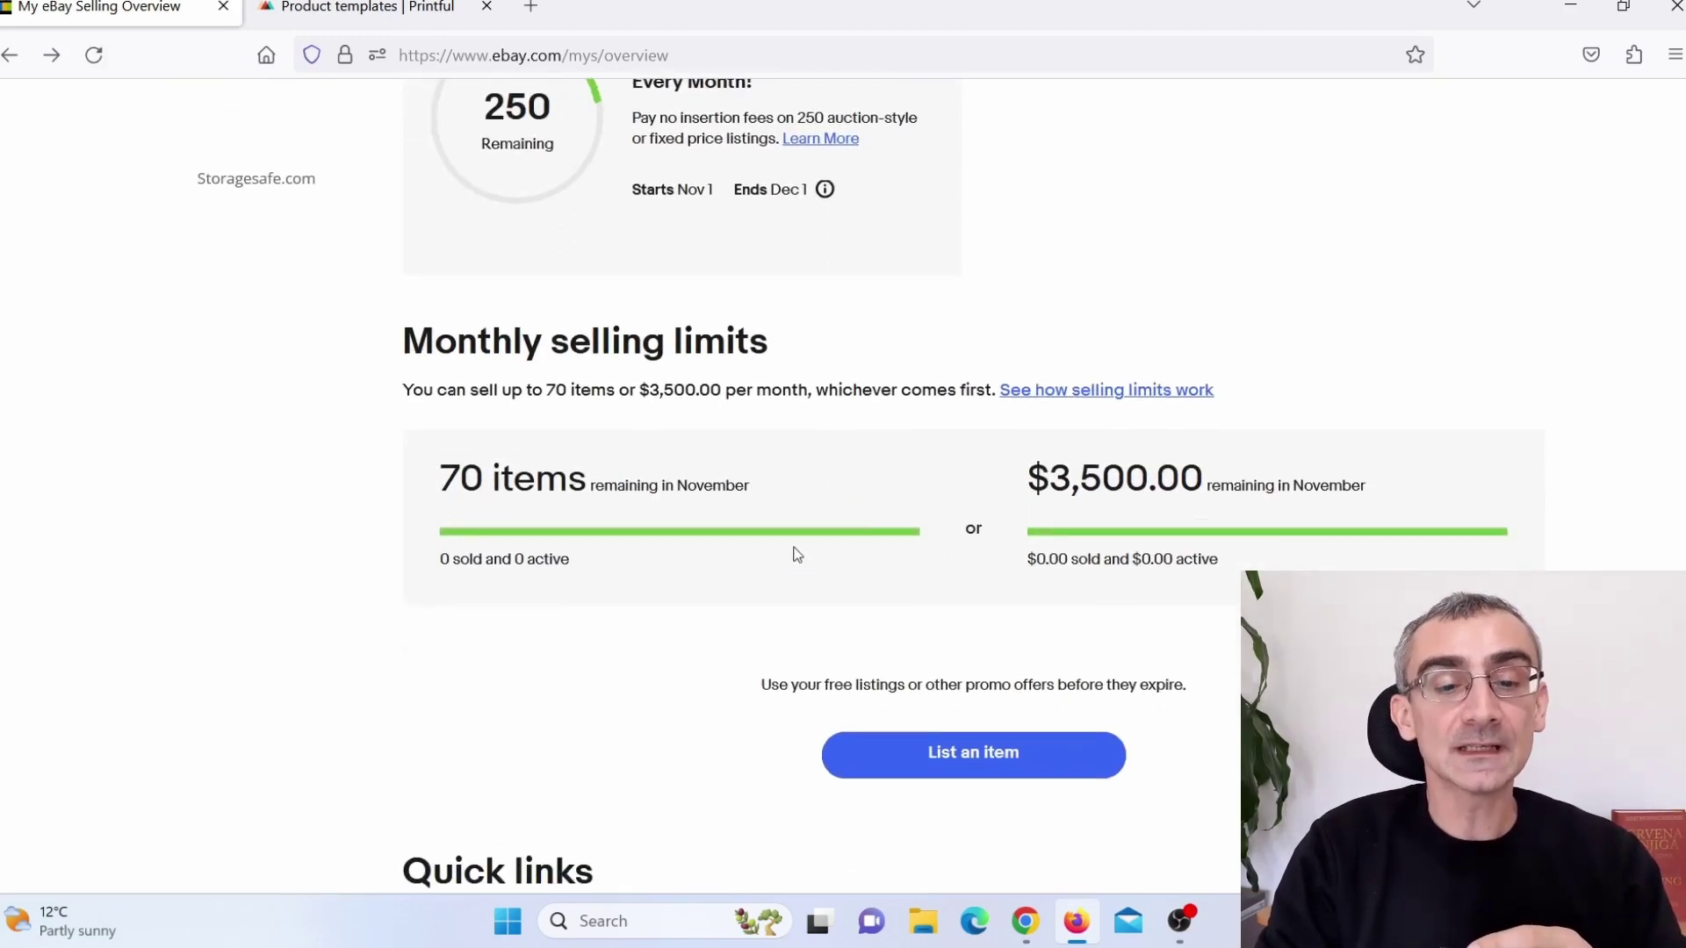
Highlight eBay's monthly item limit, return to Printful, and choose the basic mockup of the blonde woman outdoors as the main image
drag(784, 482, 418, 482)
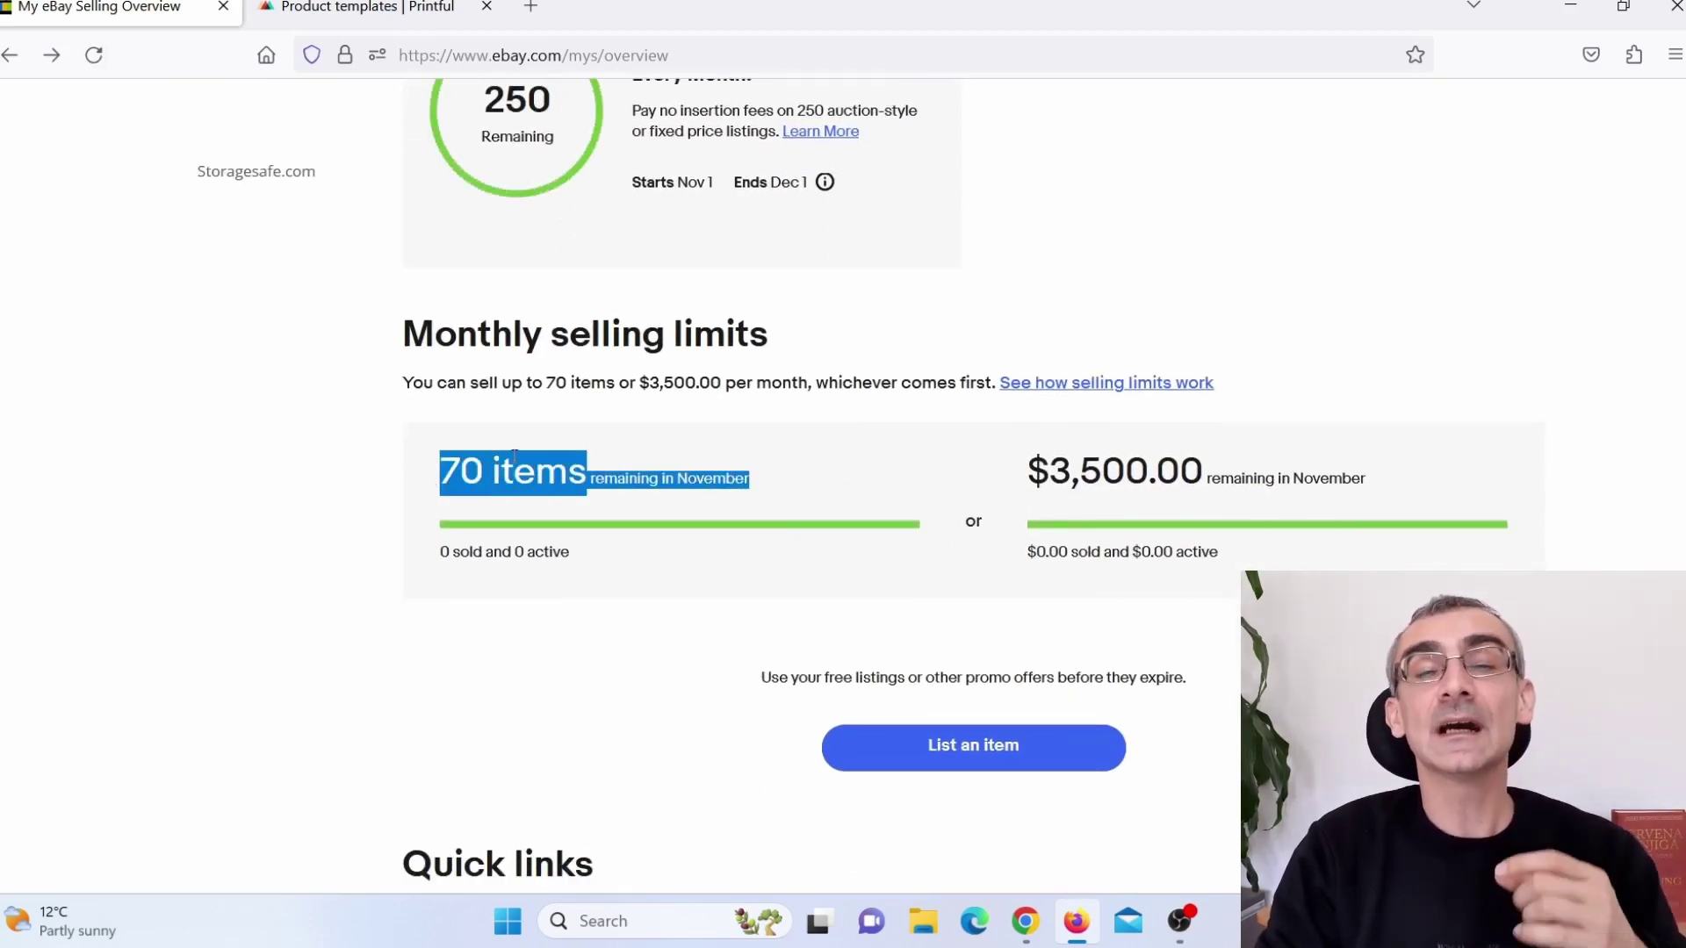
click(366, 14)
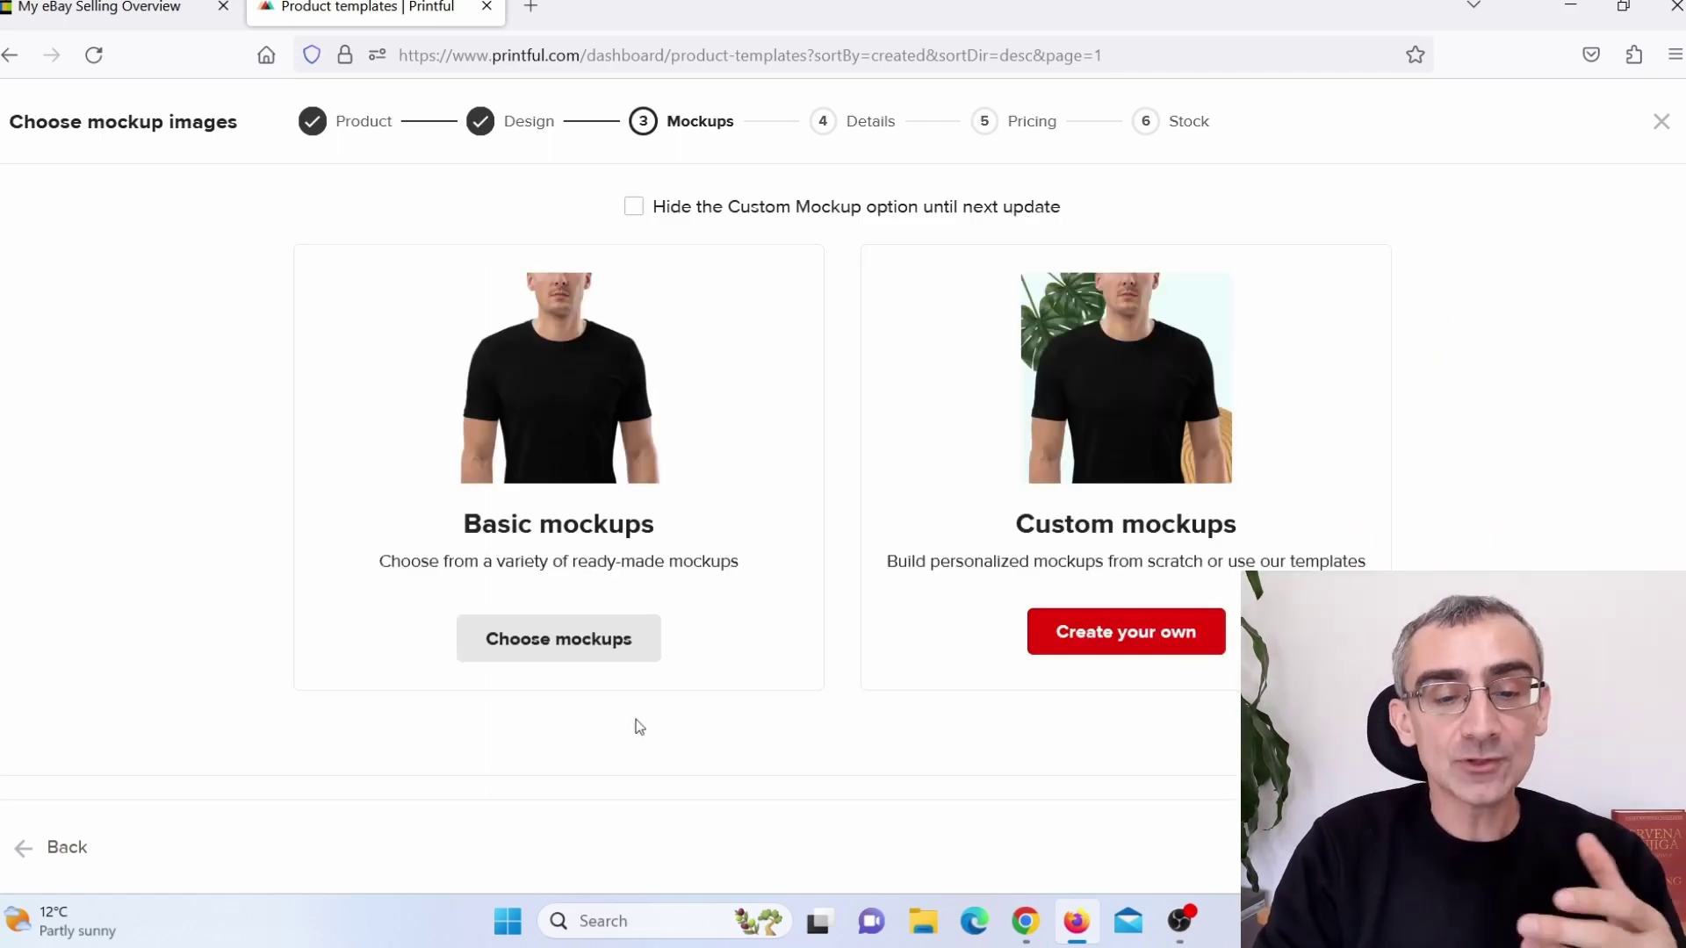
click(555, 650)
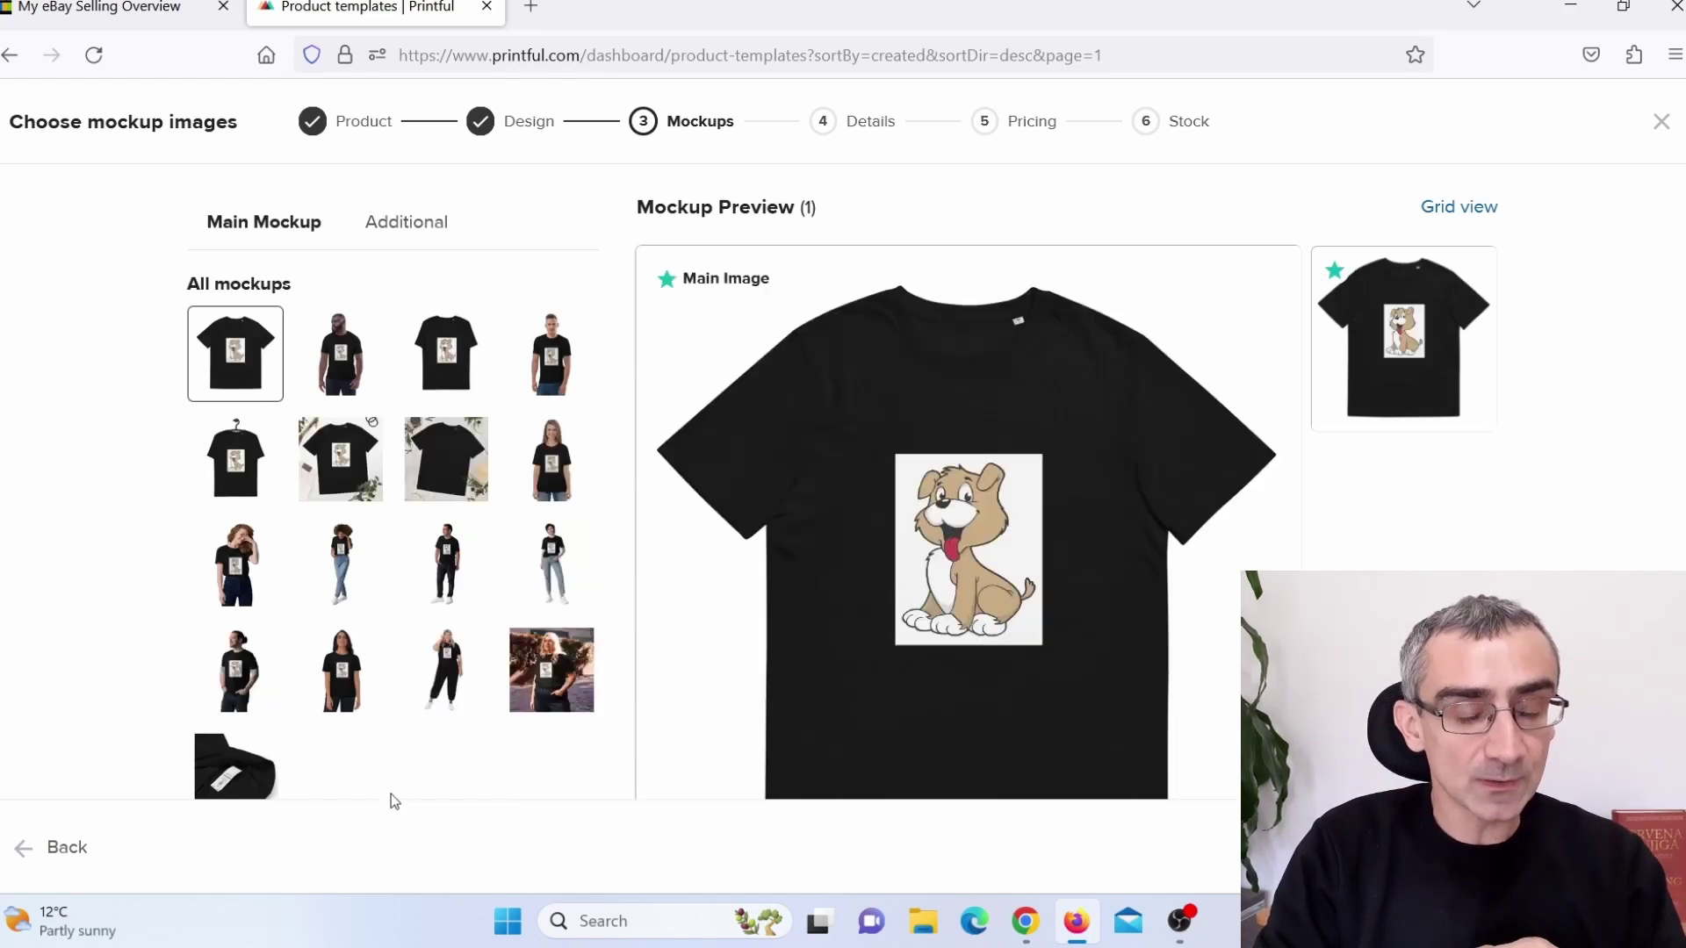
click(556, 677)
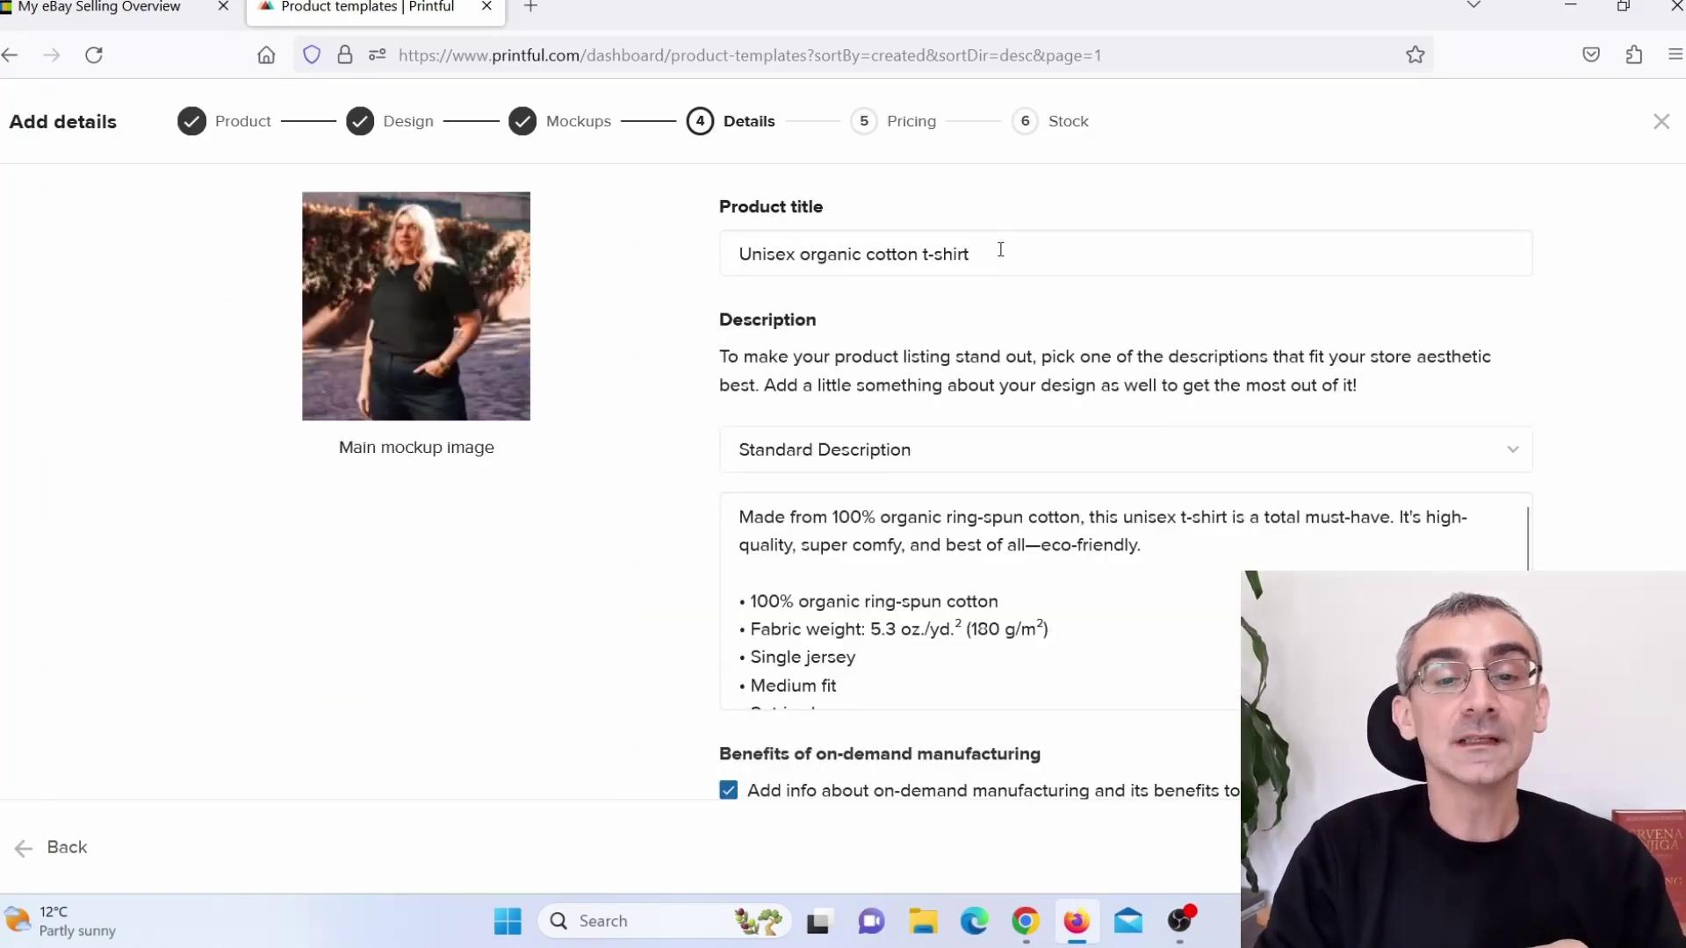
Review the product title, standard description, and the on-demand manufacturing and environmental information in the listing details
drag(975, 253, 658, 256)
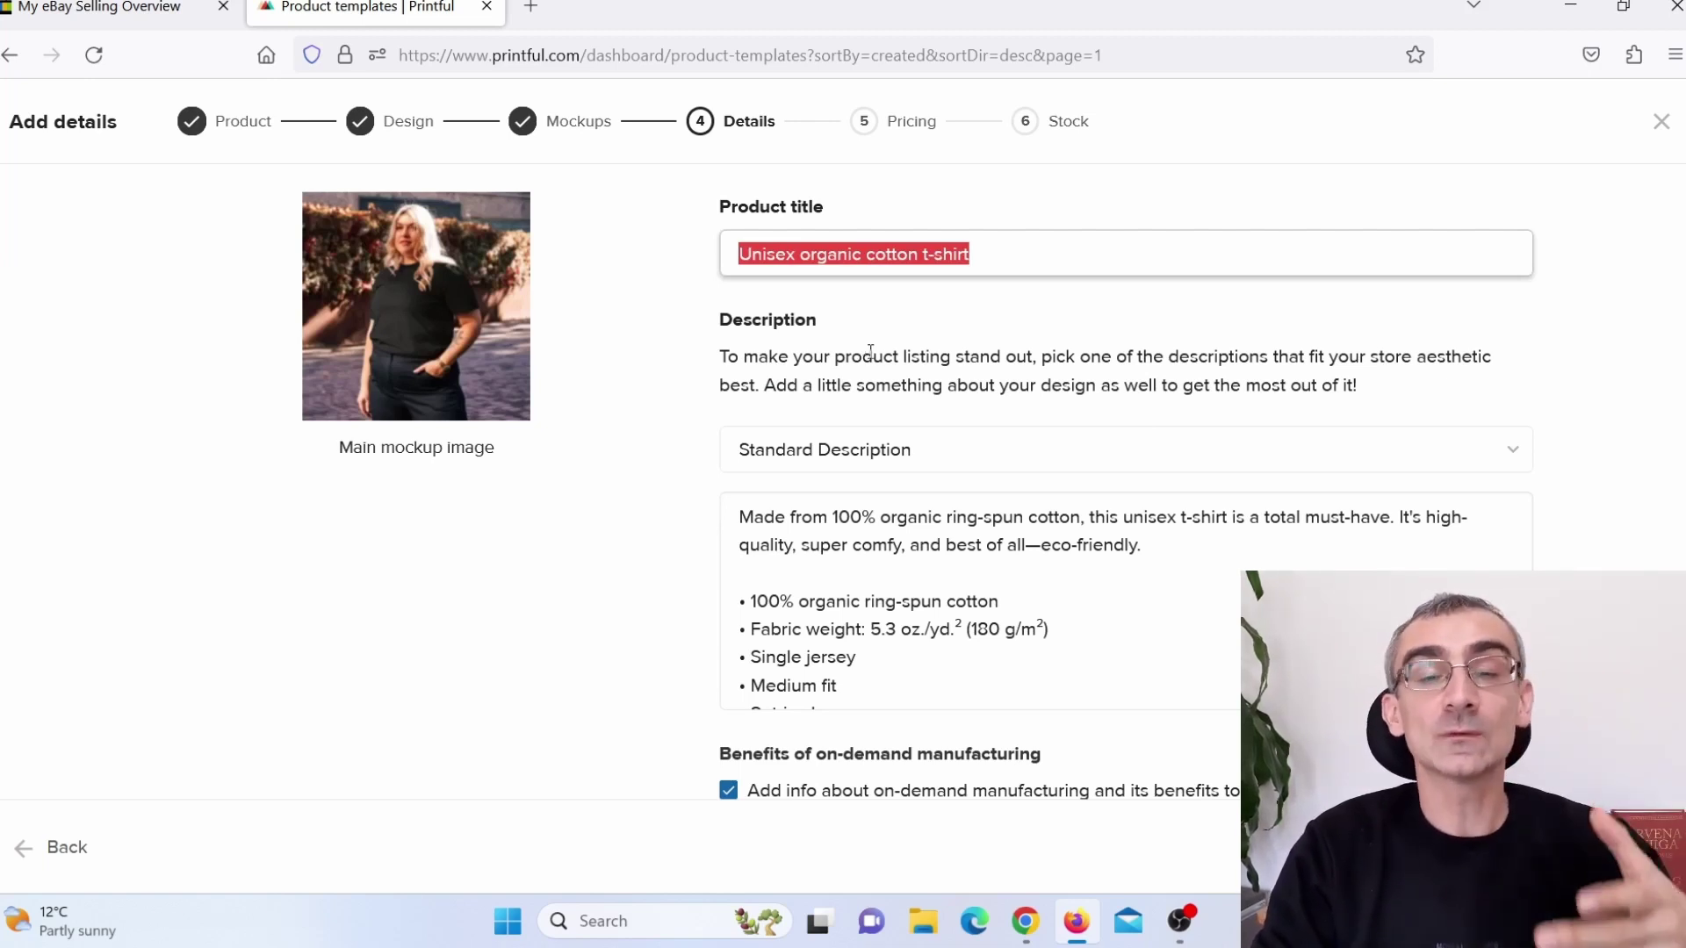
scroll(1237, 543, down, 2)
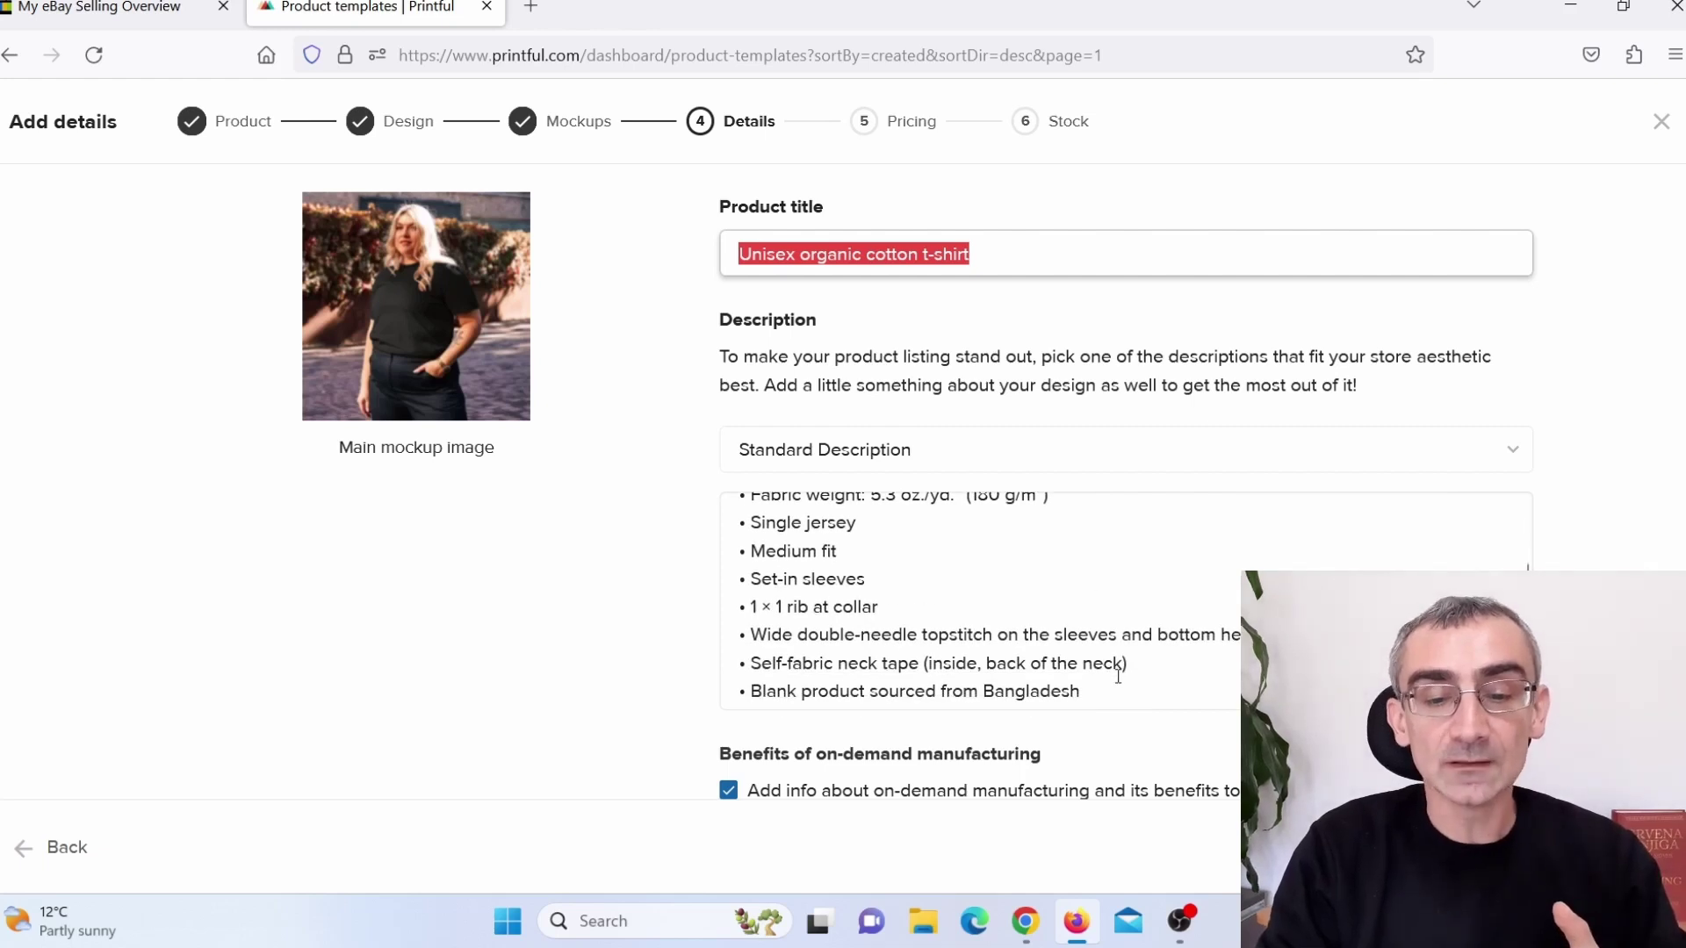
drag(1118, 676, 742, 522)
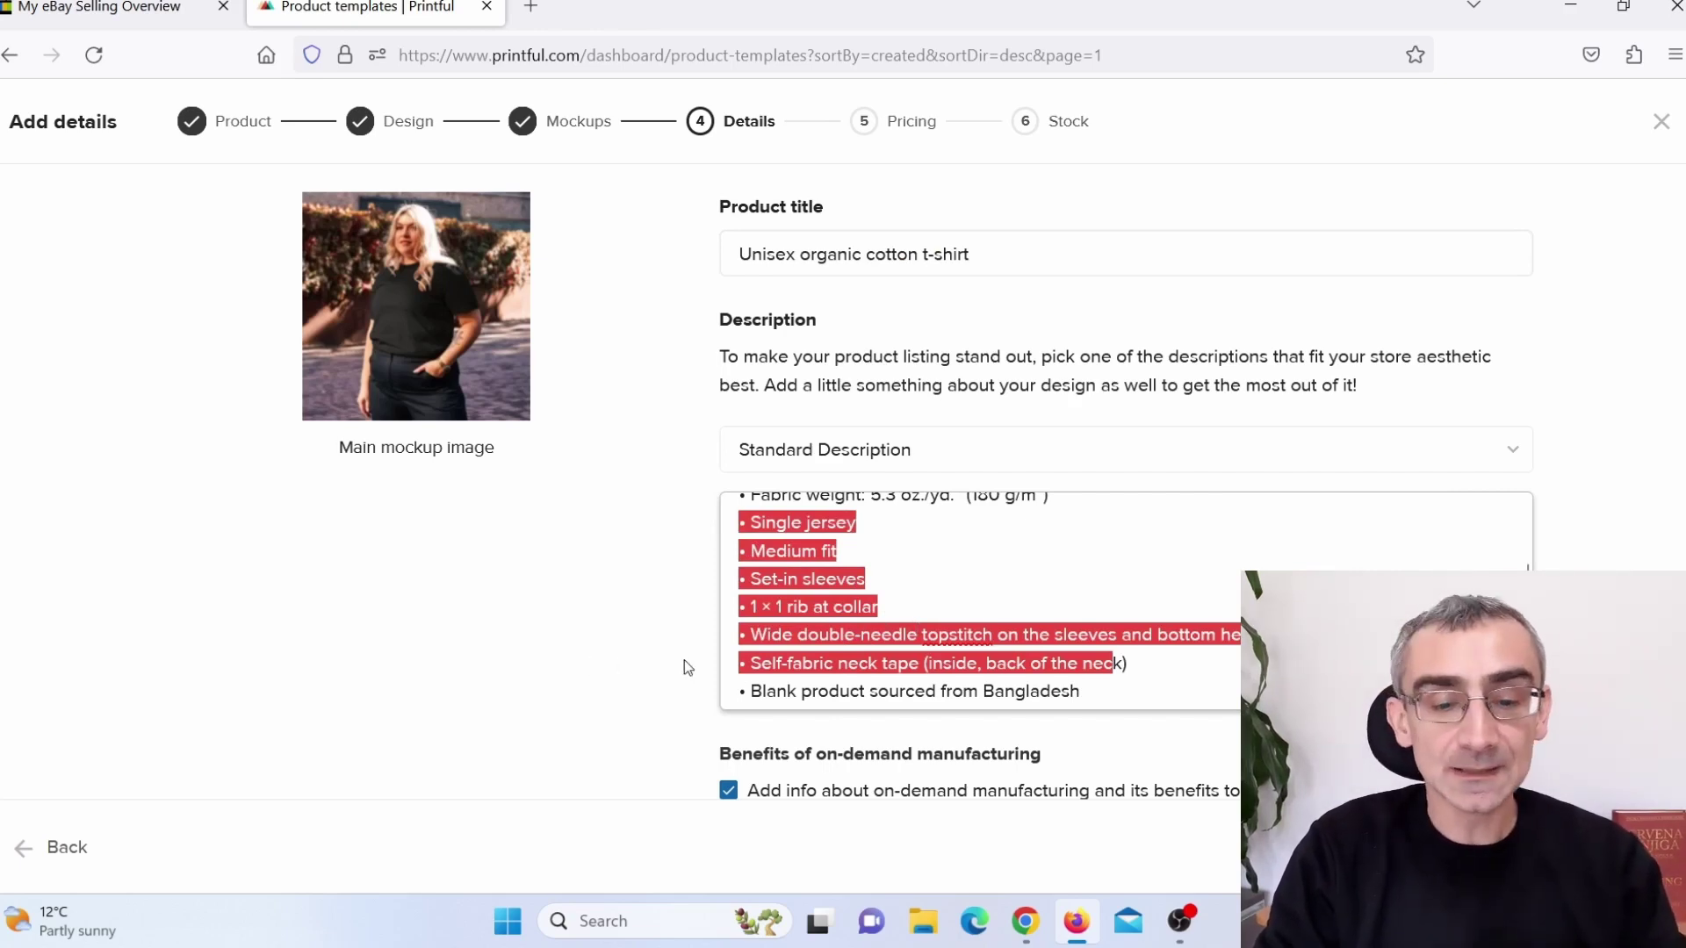
scroll(688, 668, down, 8)
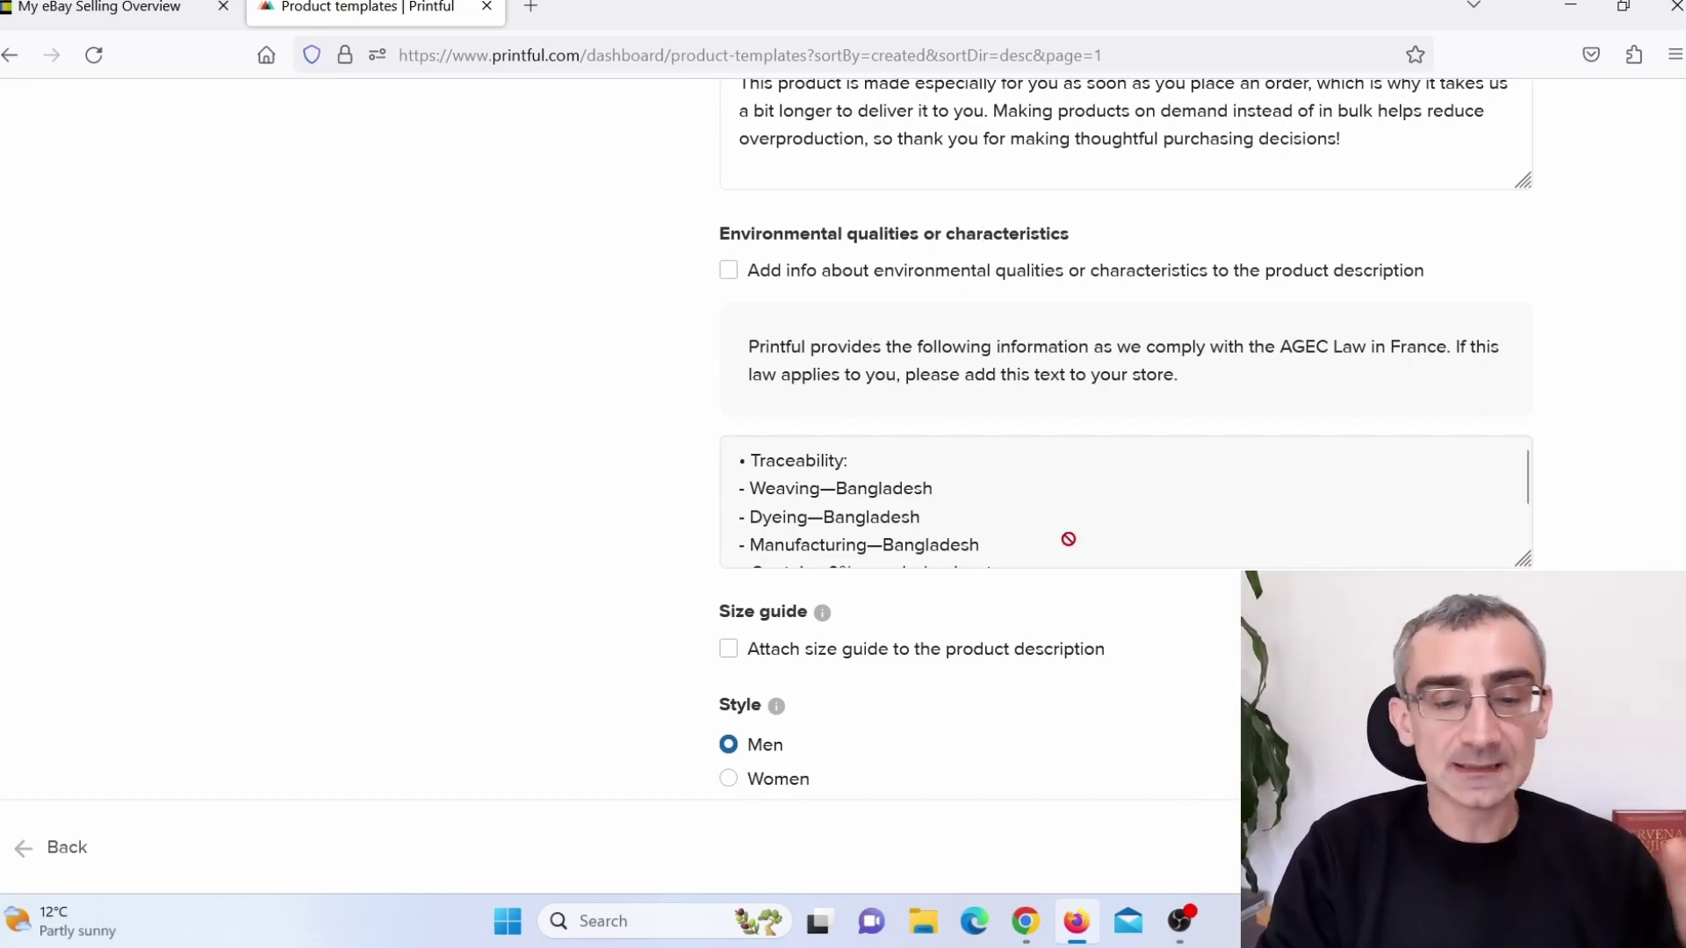
scroll(1069, 538, down, 2)
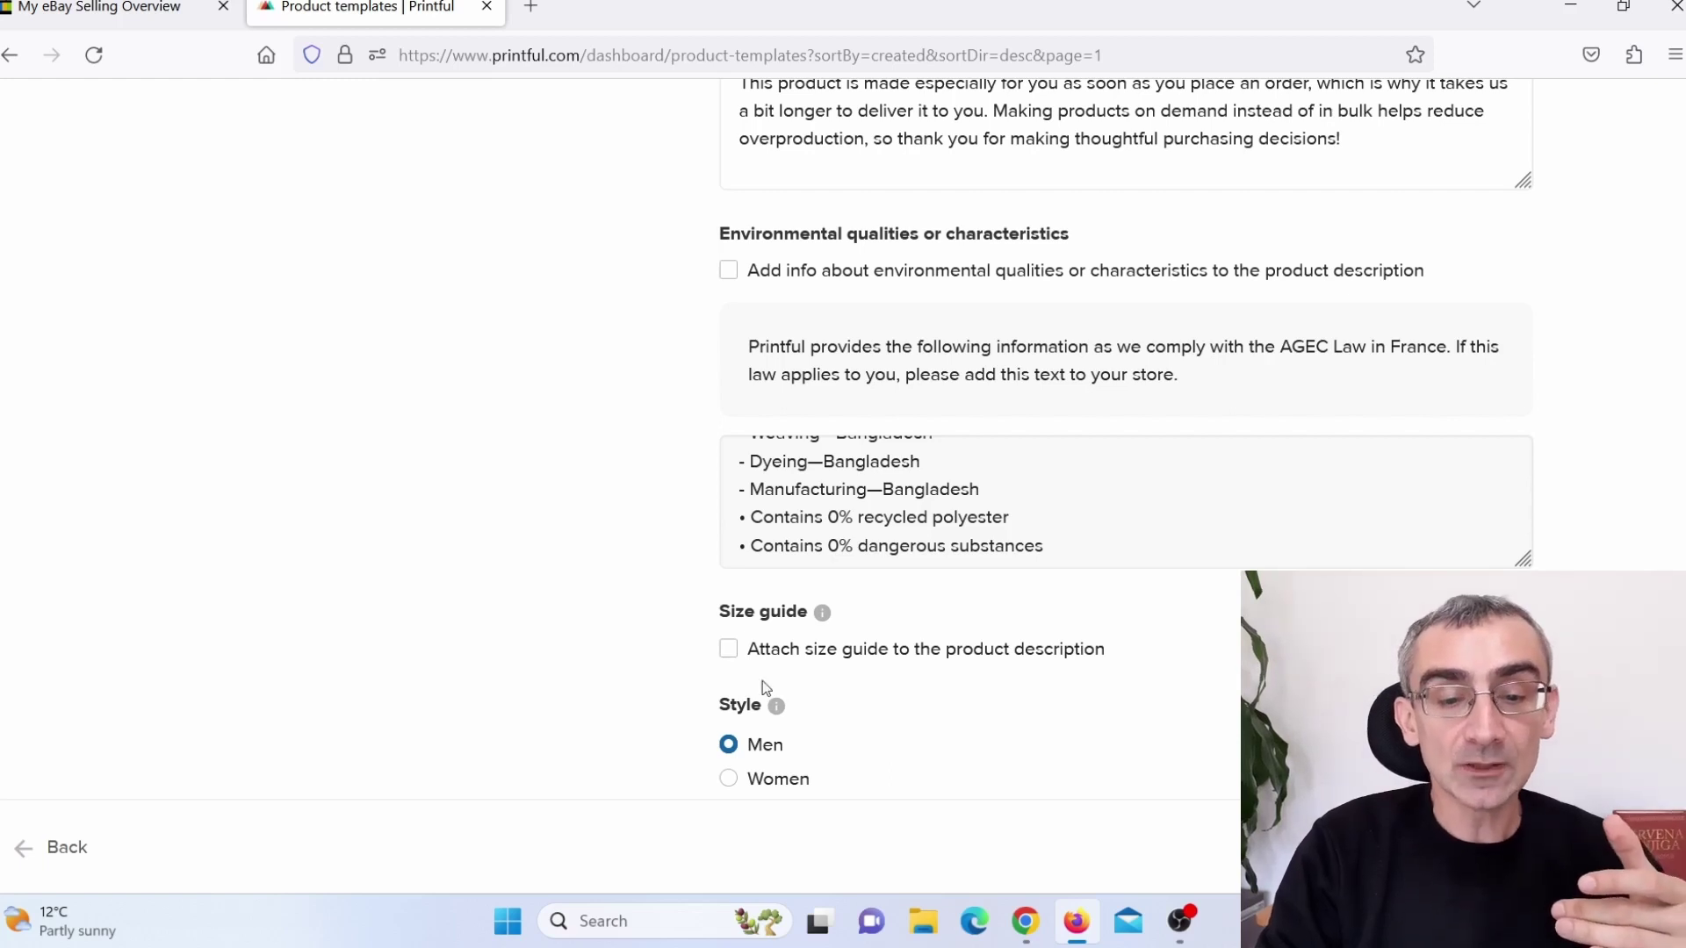
Attach the size guide to the product description in both imperial and metric units, and proceed to pricing
click(729, 650)
scroll(1138, 689, down, 3)
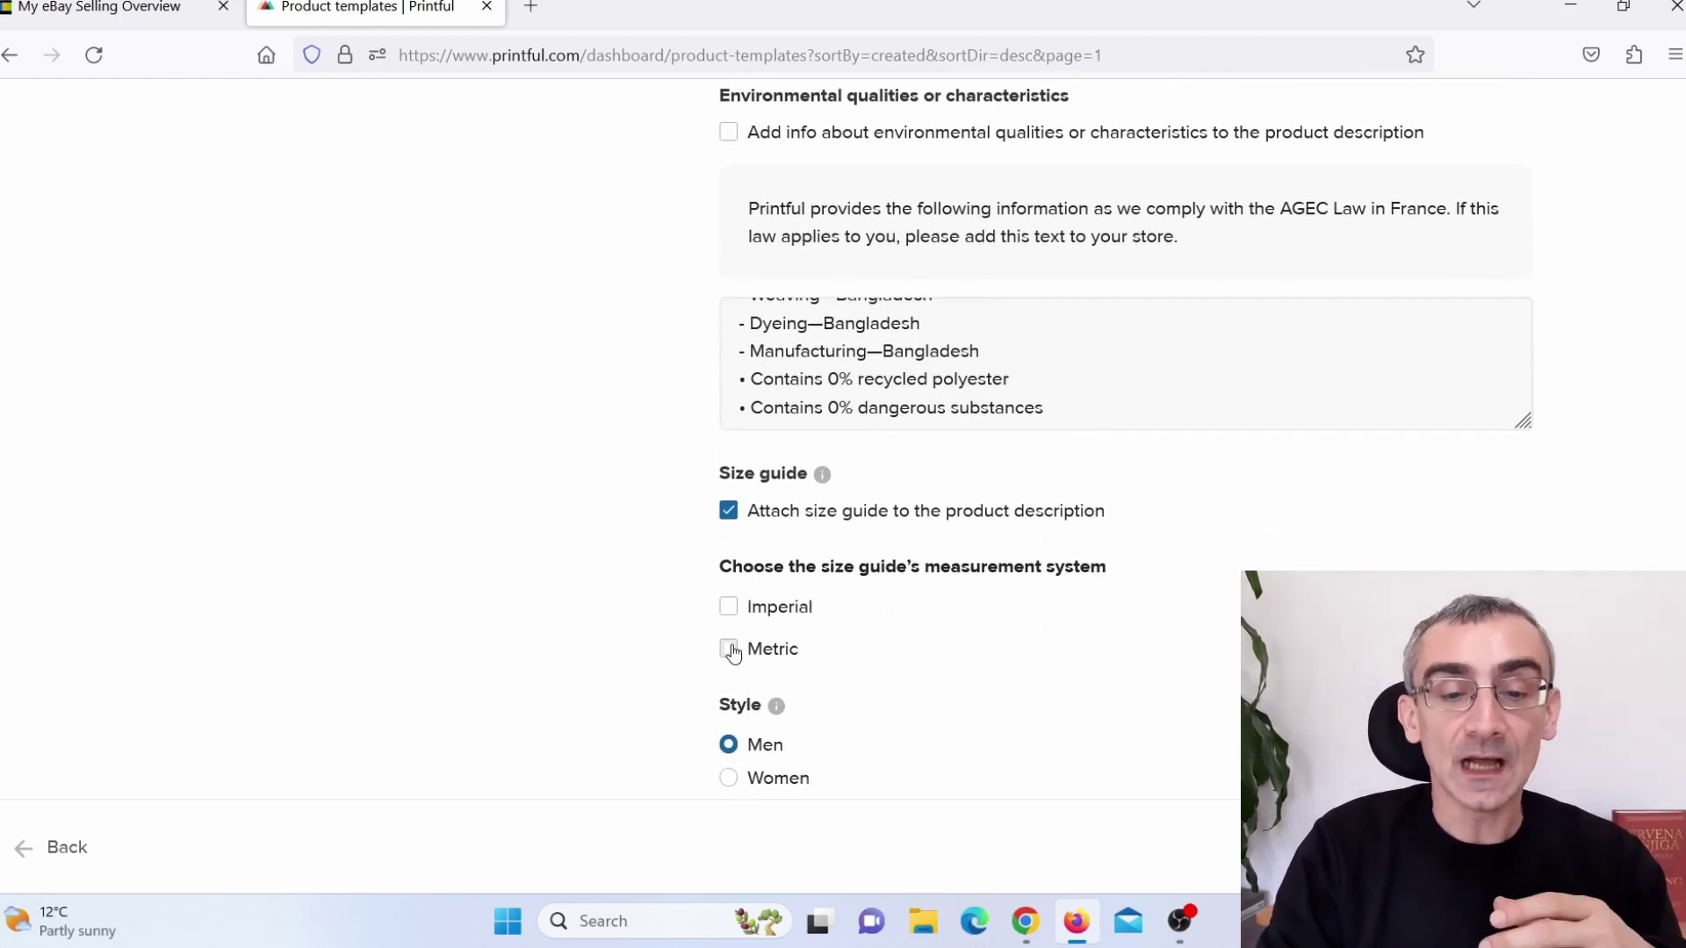
click(729, 650)
click(729, 607)
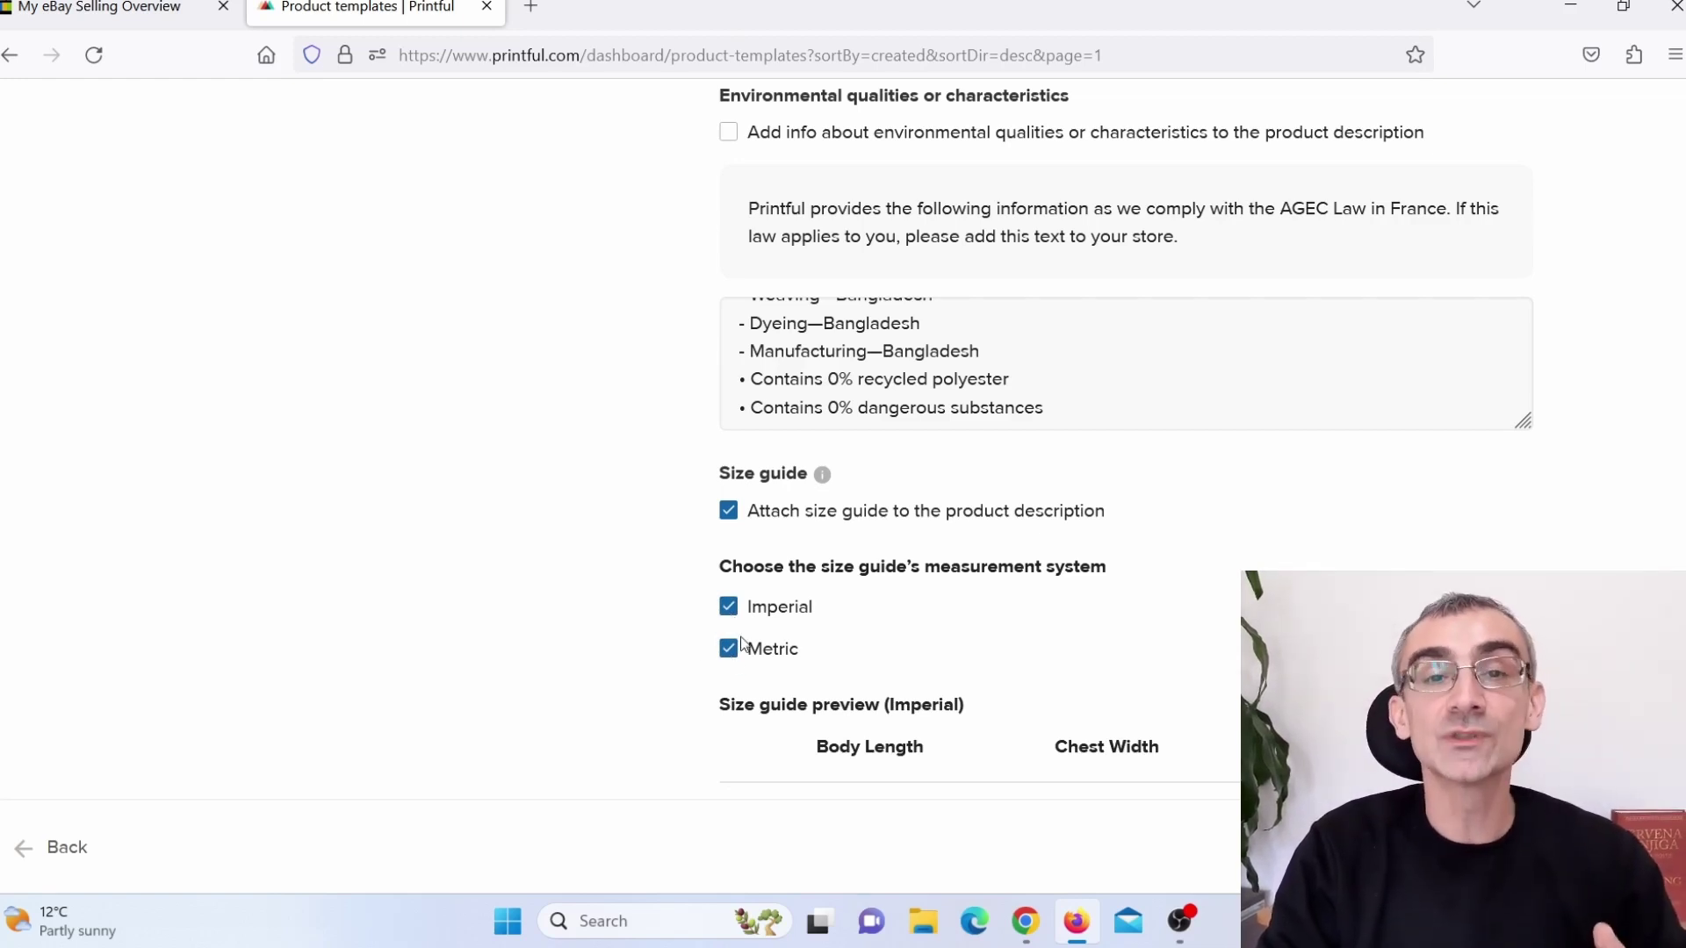
scroll(926, 608, down, 7)
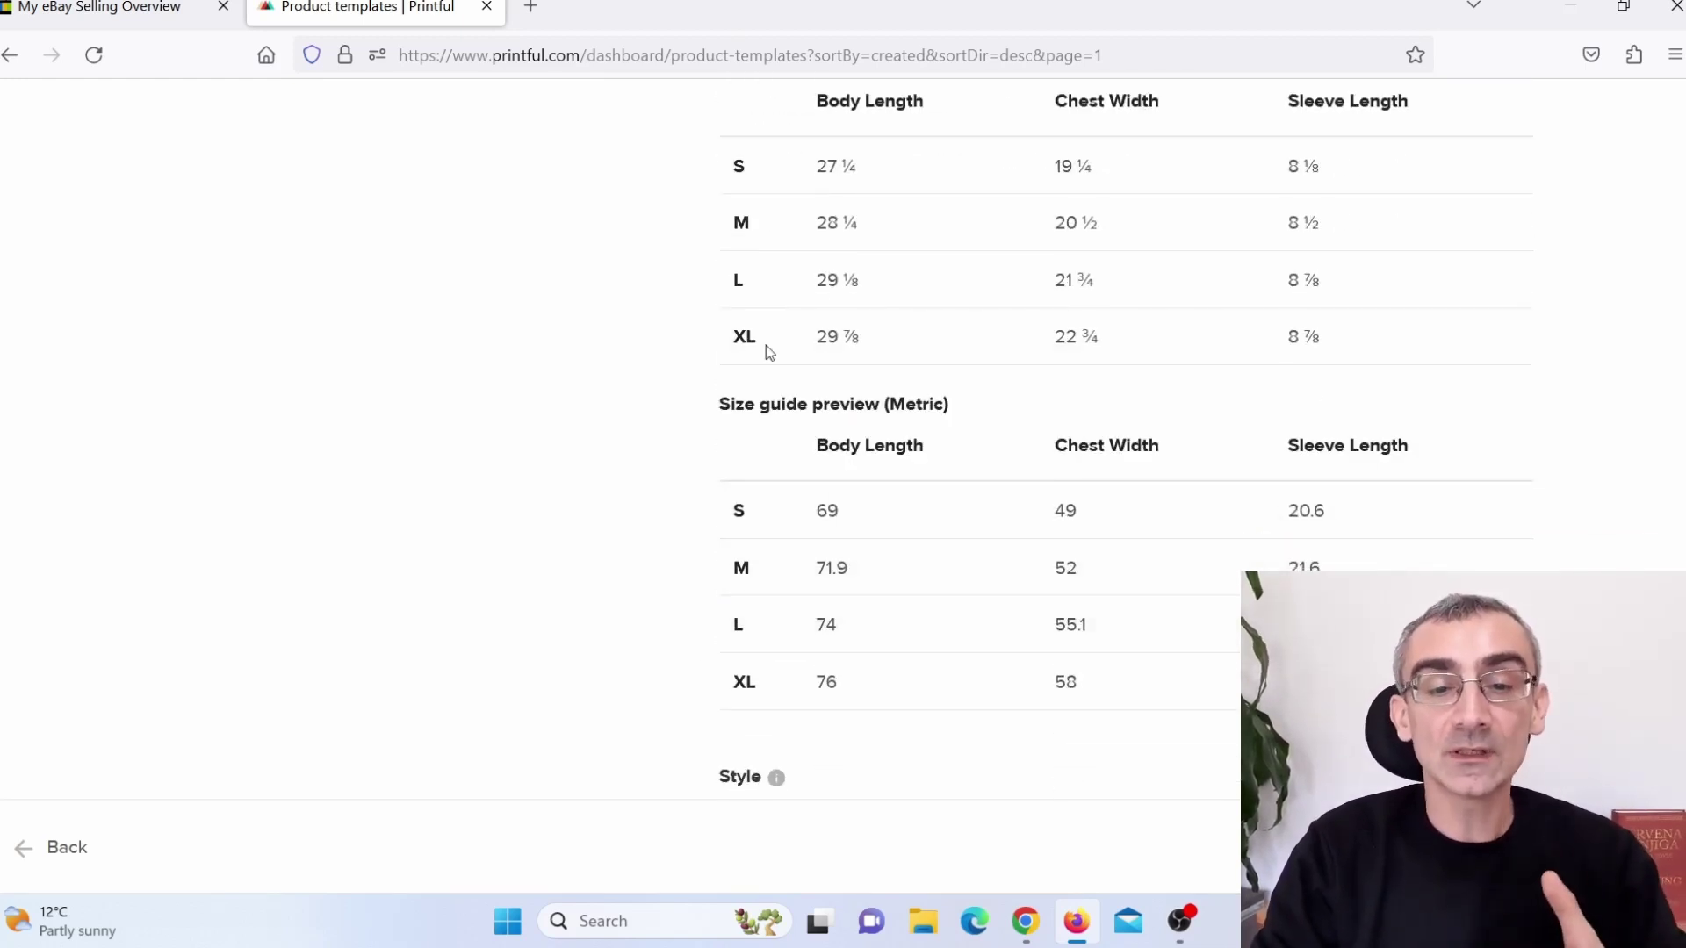
scroll(1140, 489, down, 1)
click(1582, 848)
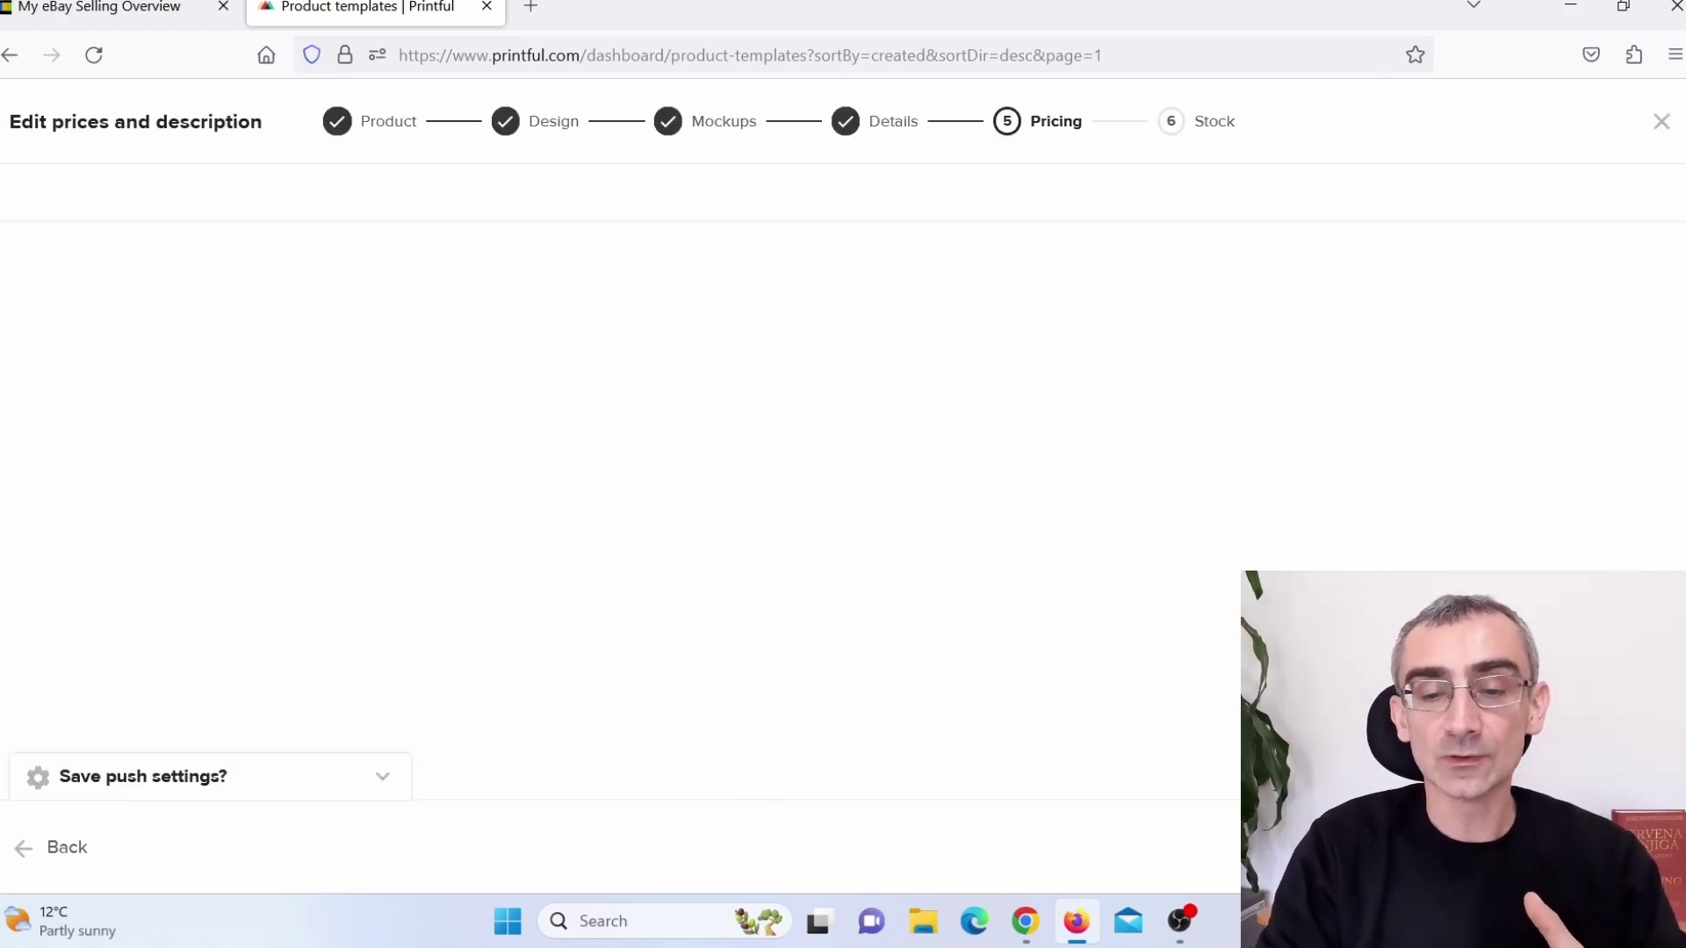
Review the retail prices by size, proceed to stock quantities, and examine the store's available variant quantity and retail value
scroll(724, 483, down, 7)
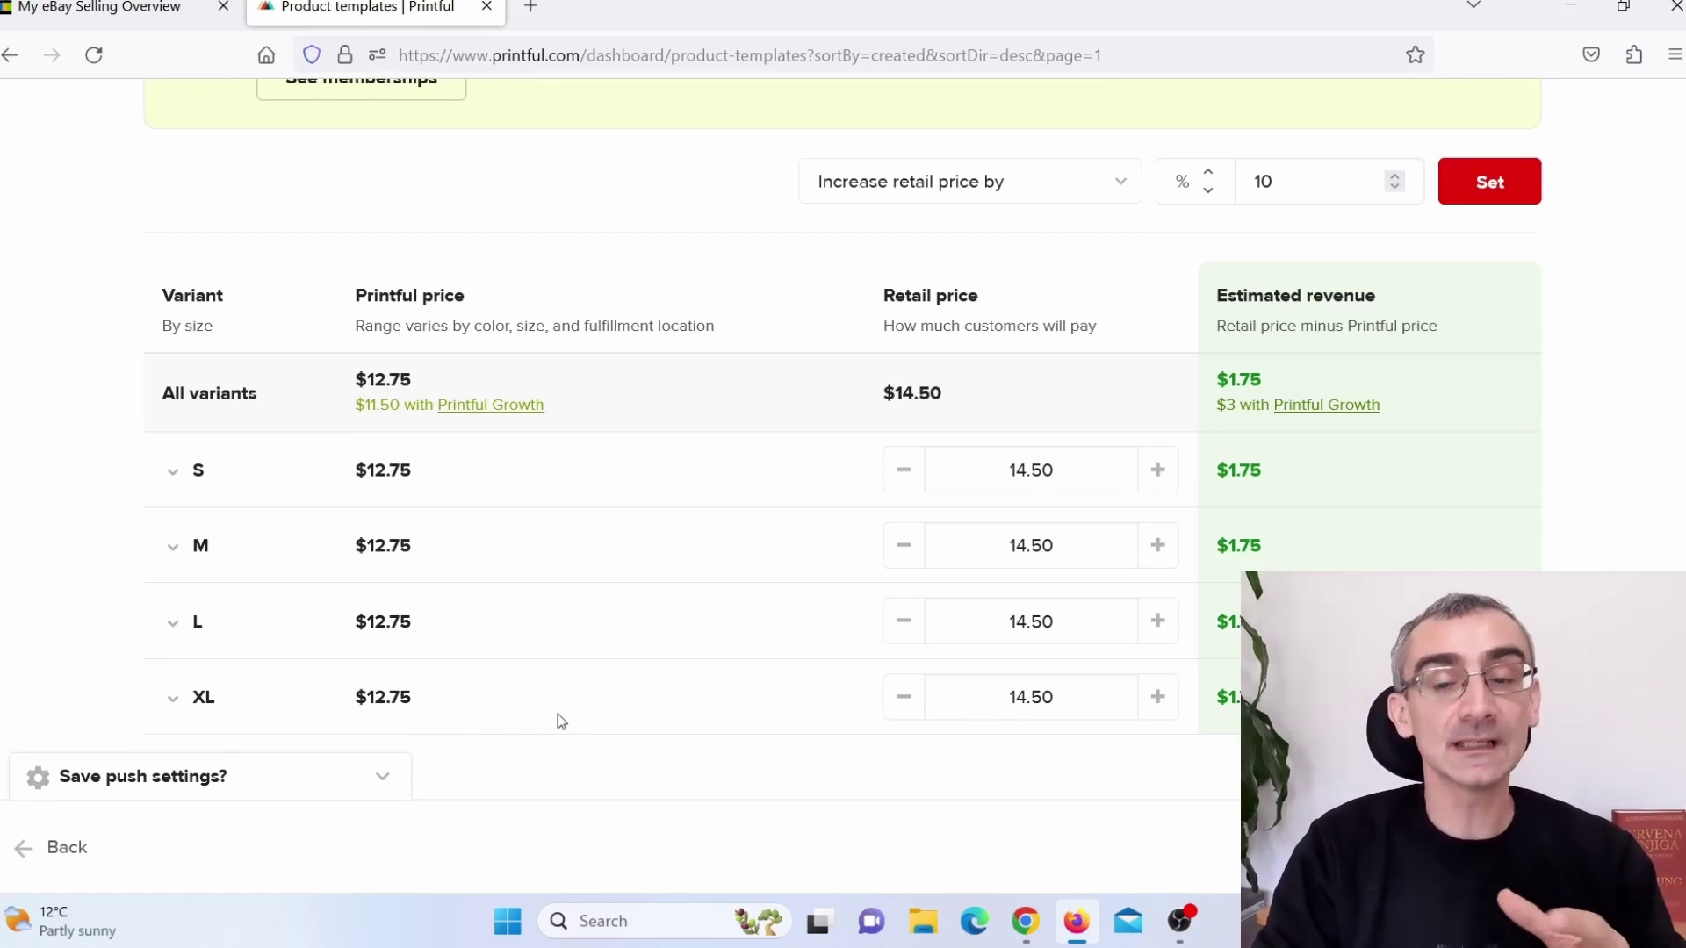
click(1581, 847)
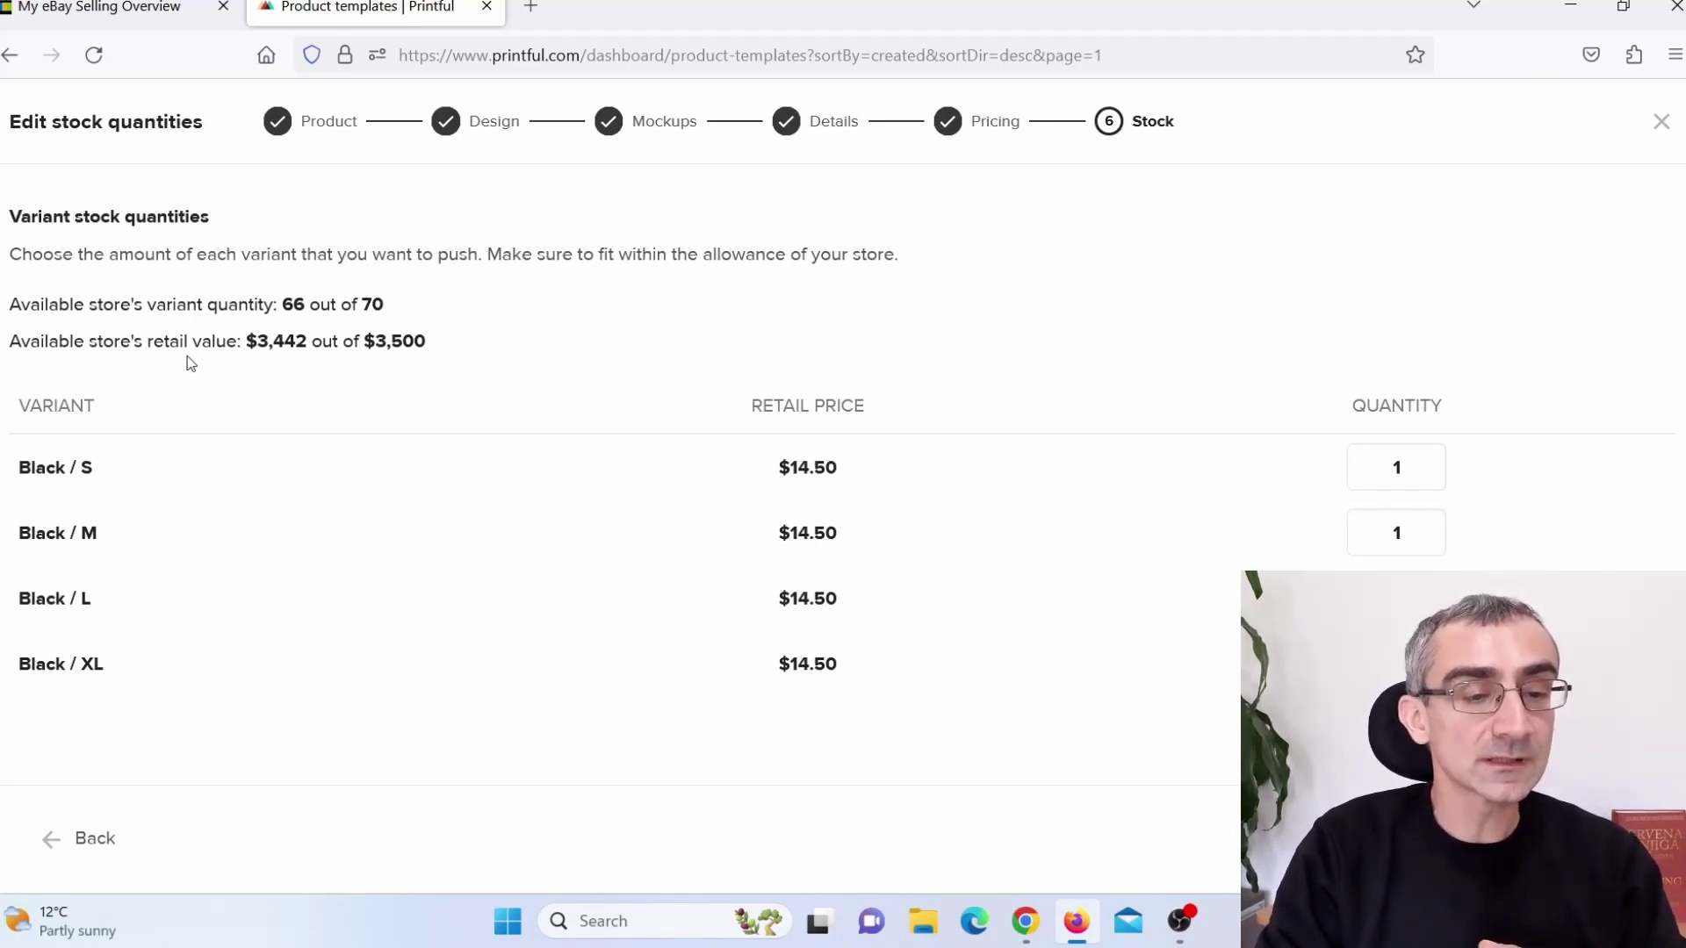
drag(239, 345, 309, 350)
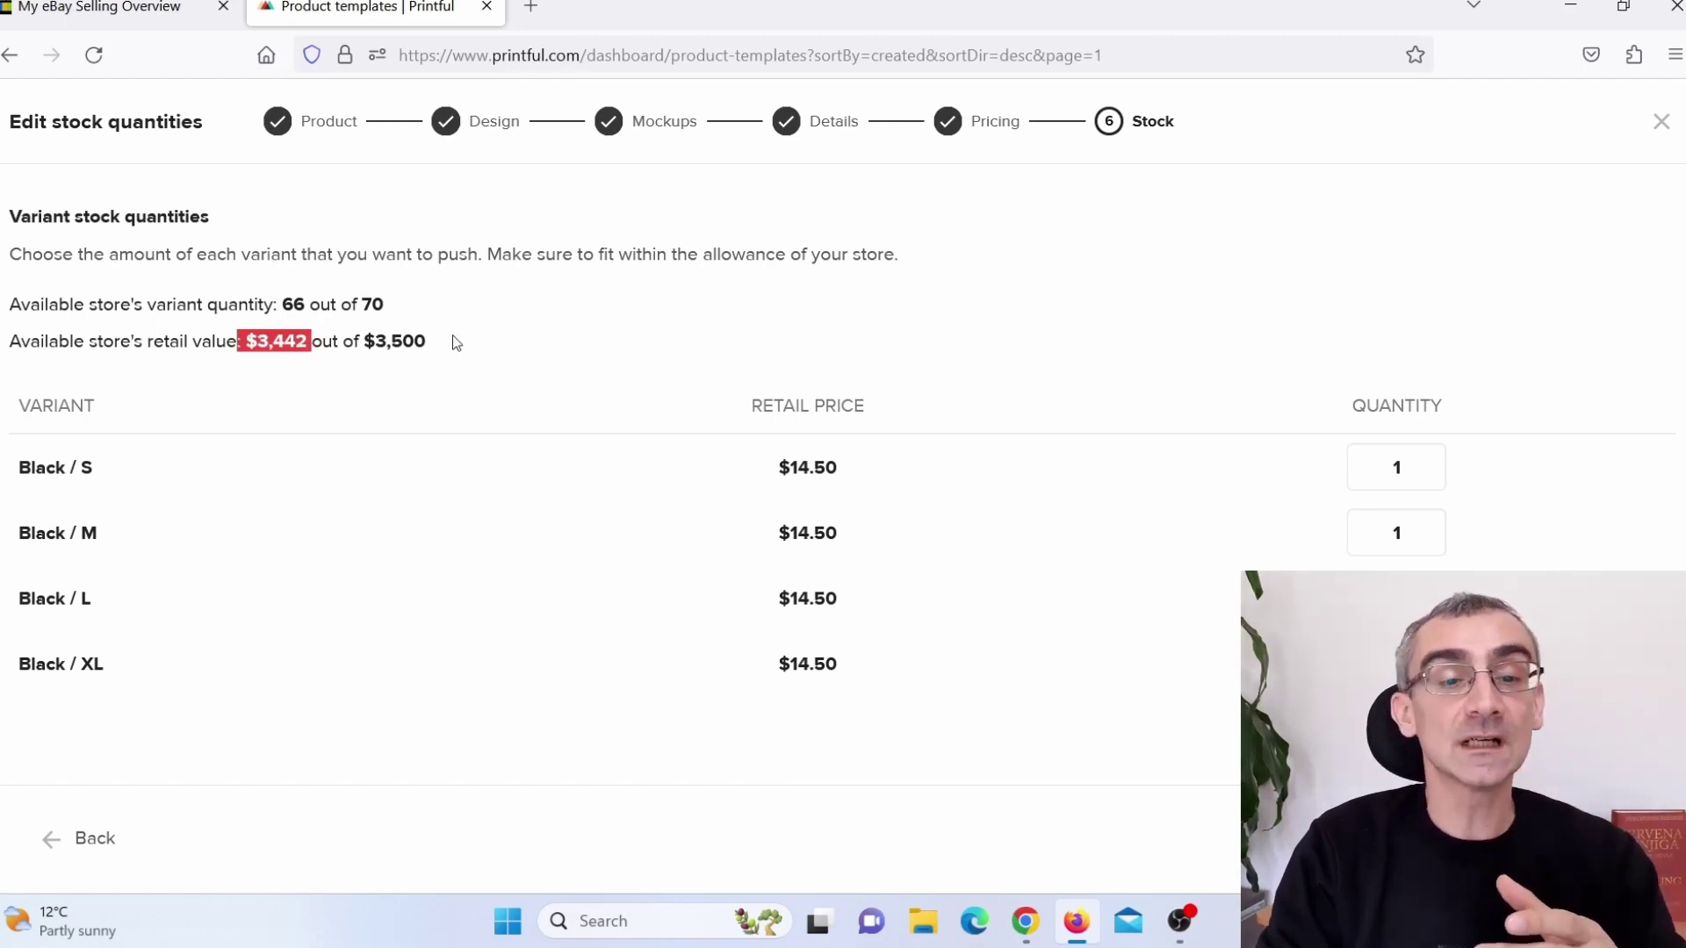
drag(452, 342, 299, 301)
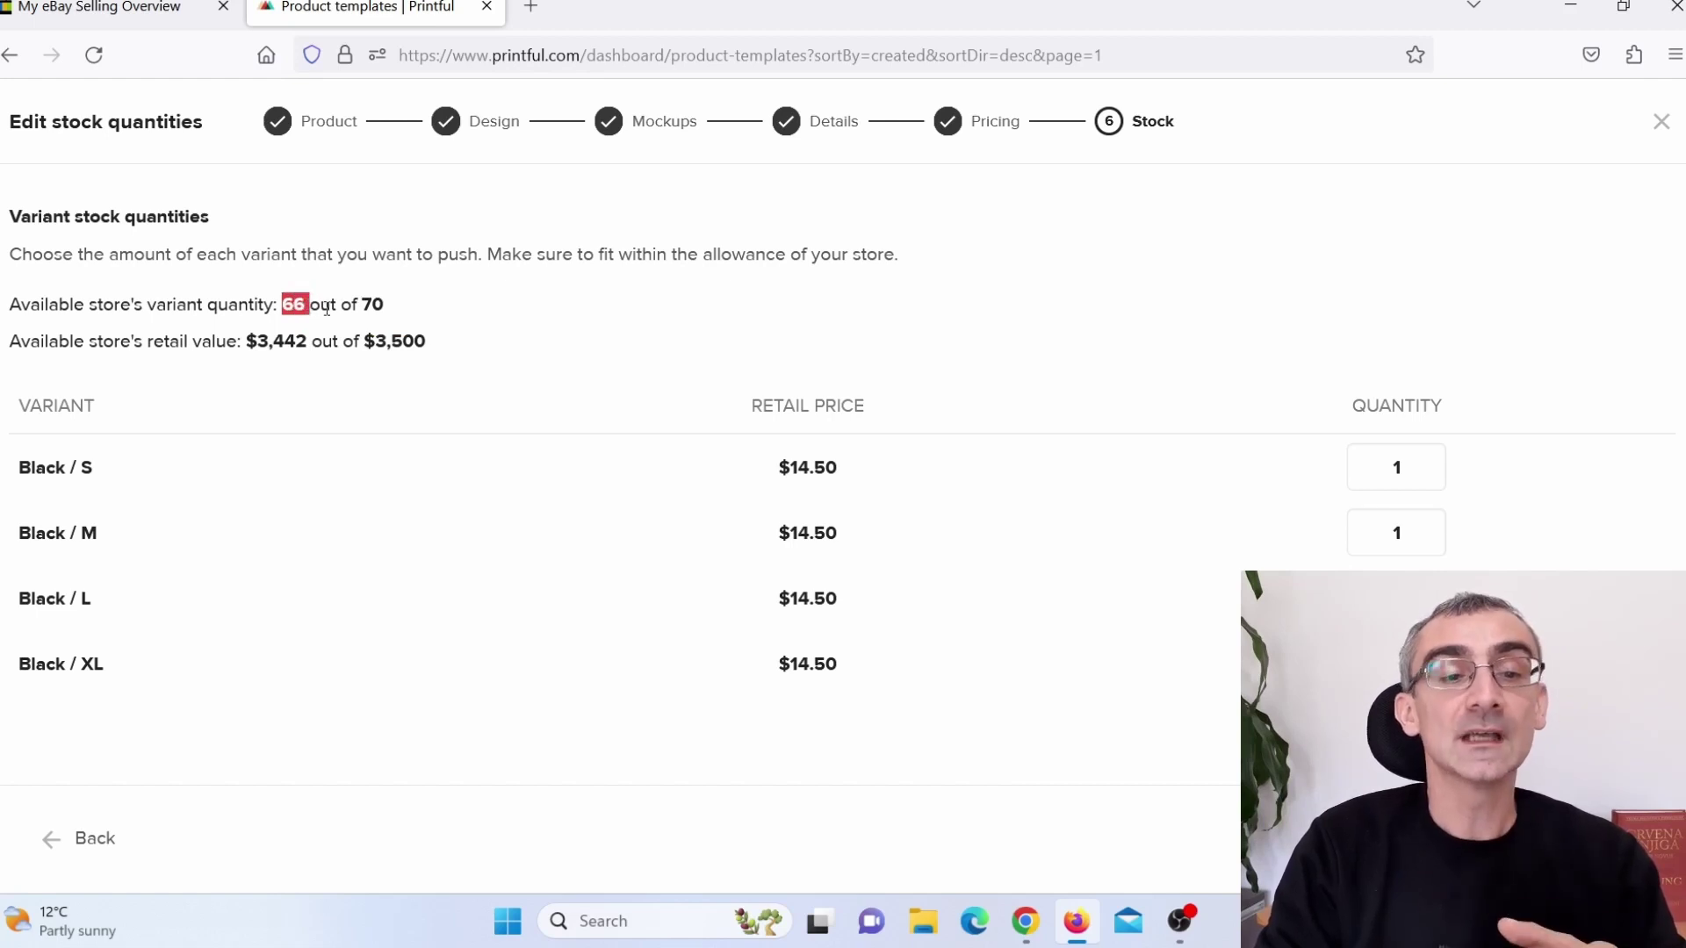
drag(394, 308, 367, 304)
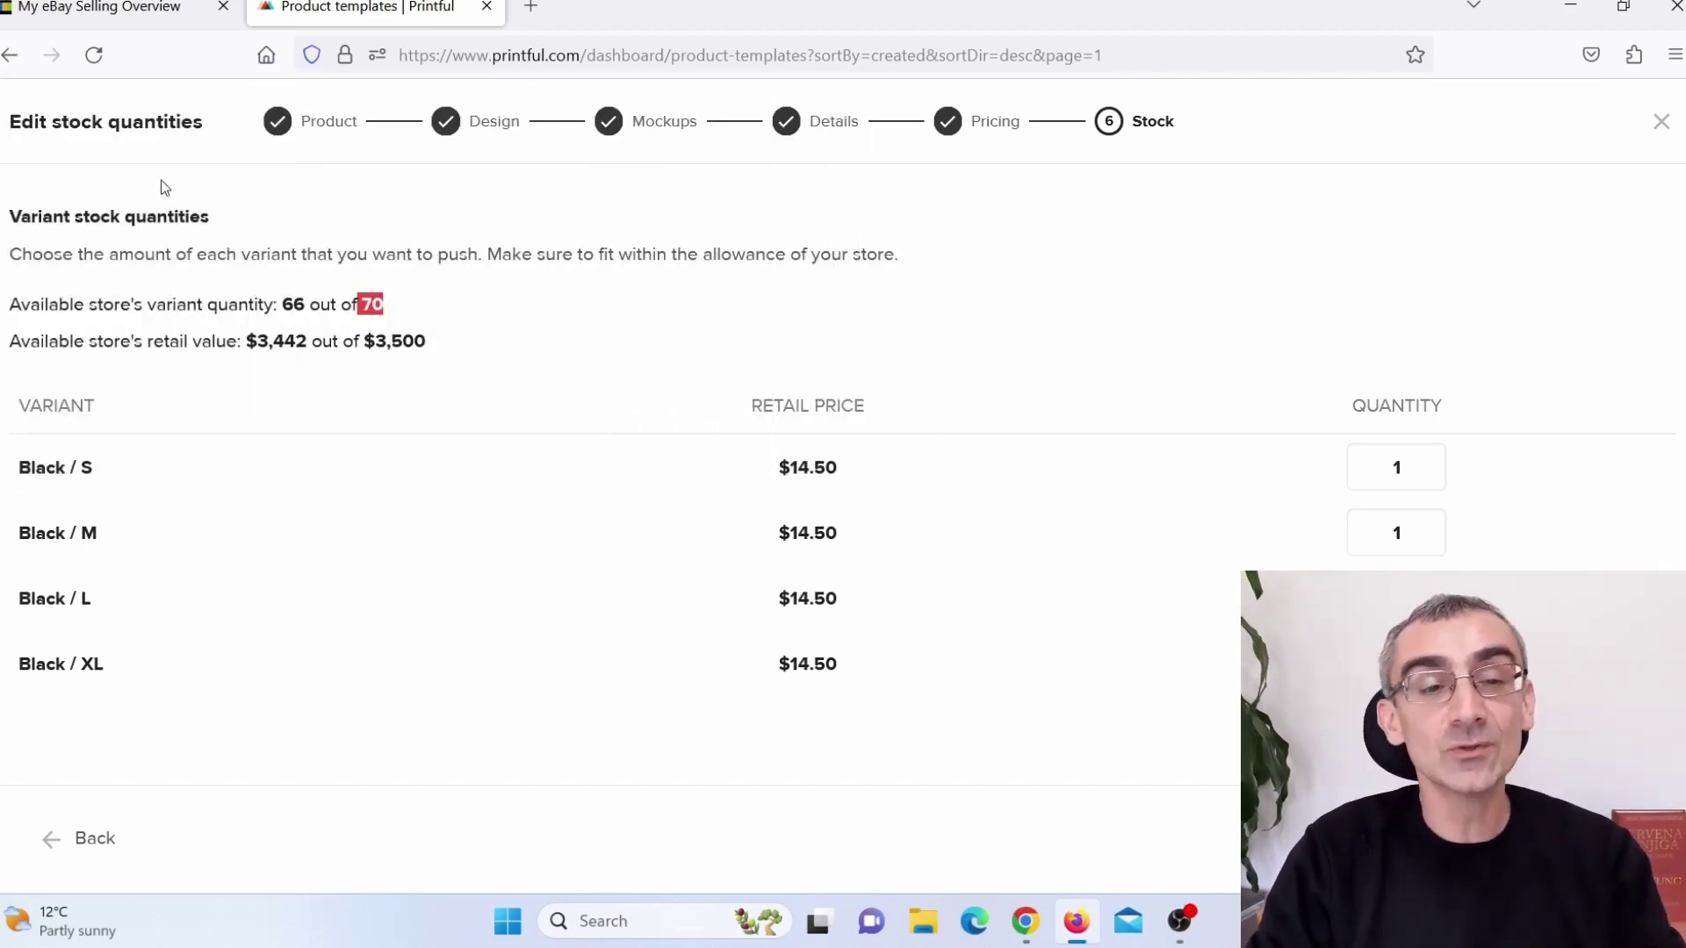
Switch to eBay, search for "t shirt", and browse the T-shirt listings
key(ctrl+shift+Tab)
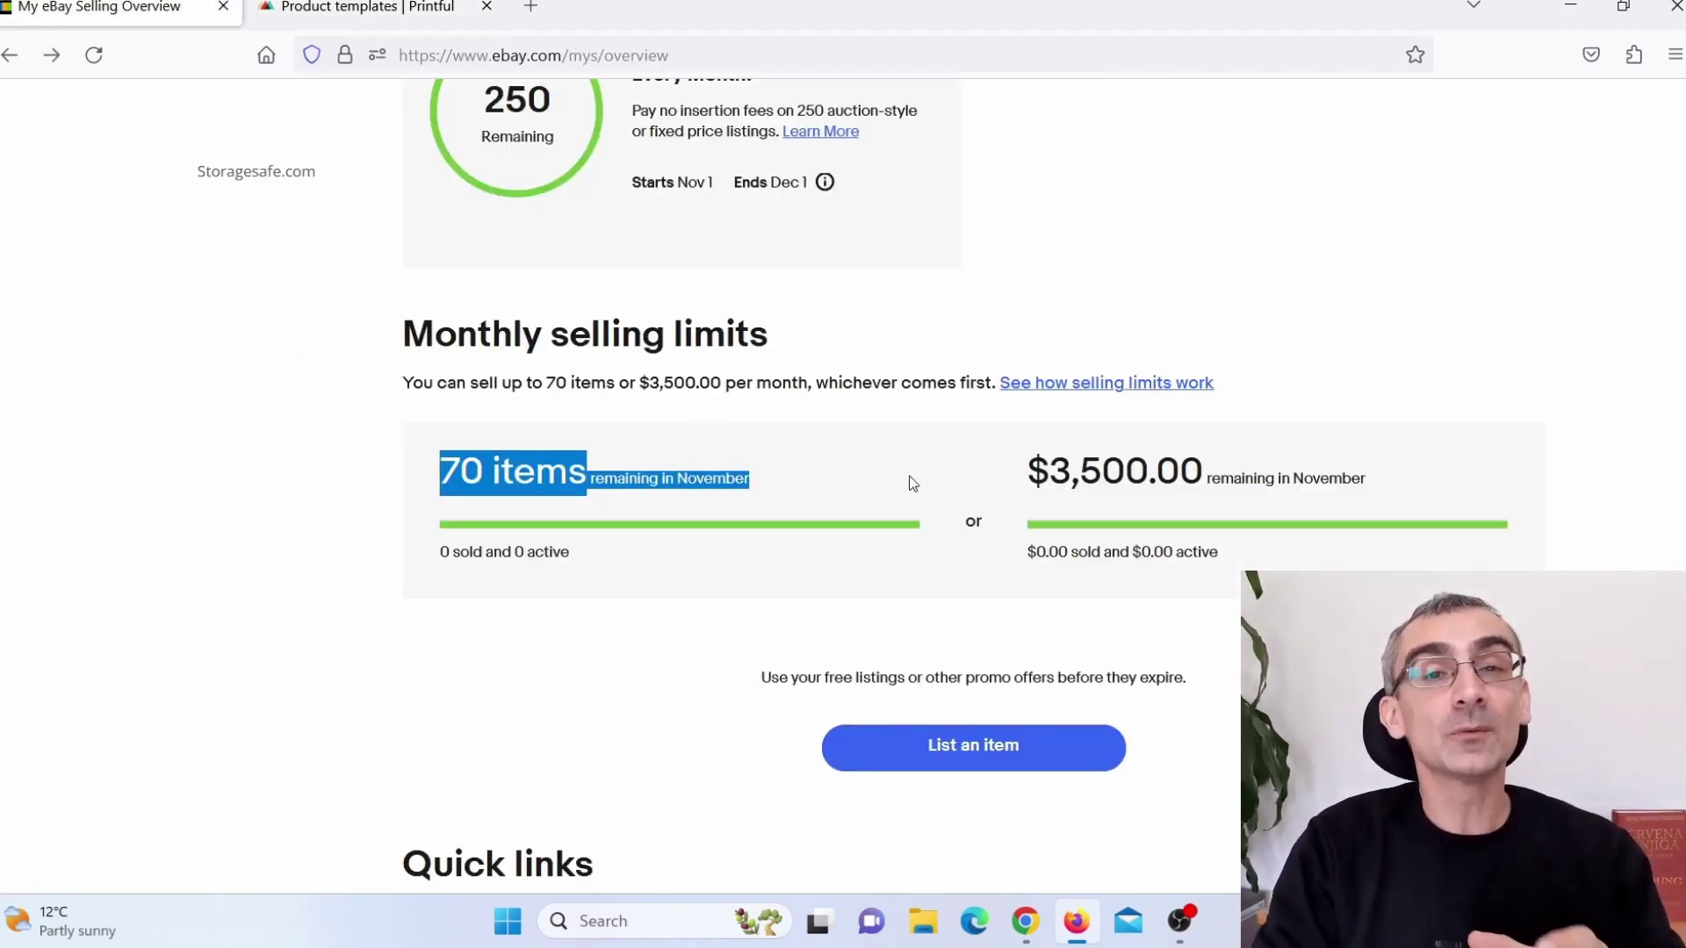
scroll(913, 483, up, 10)
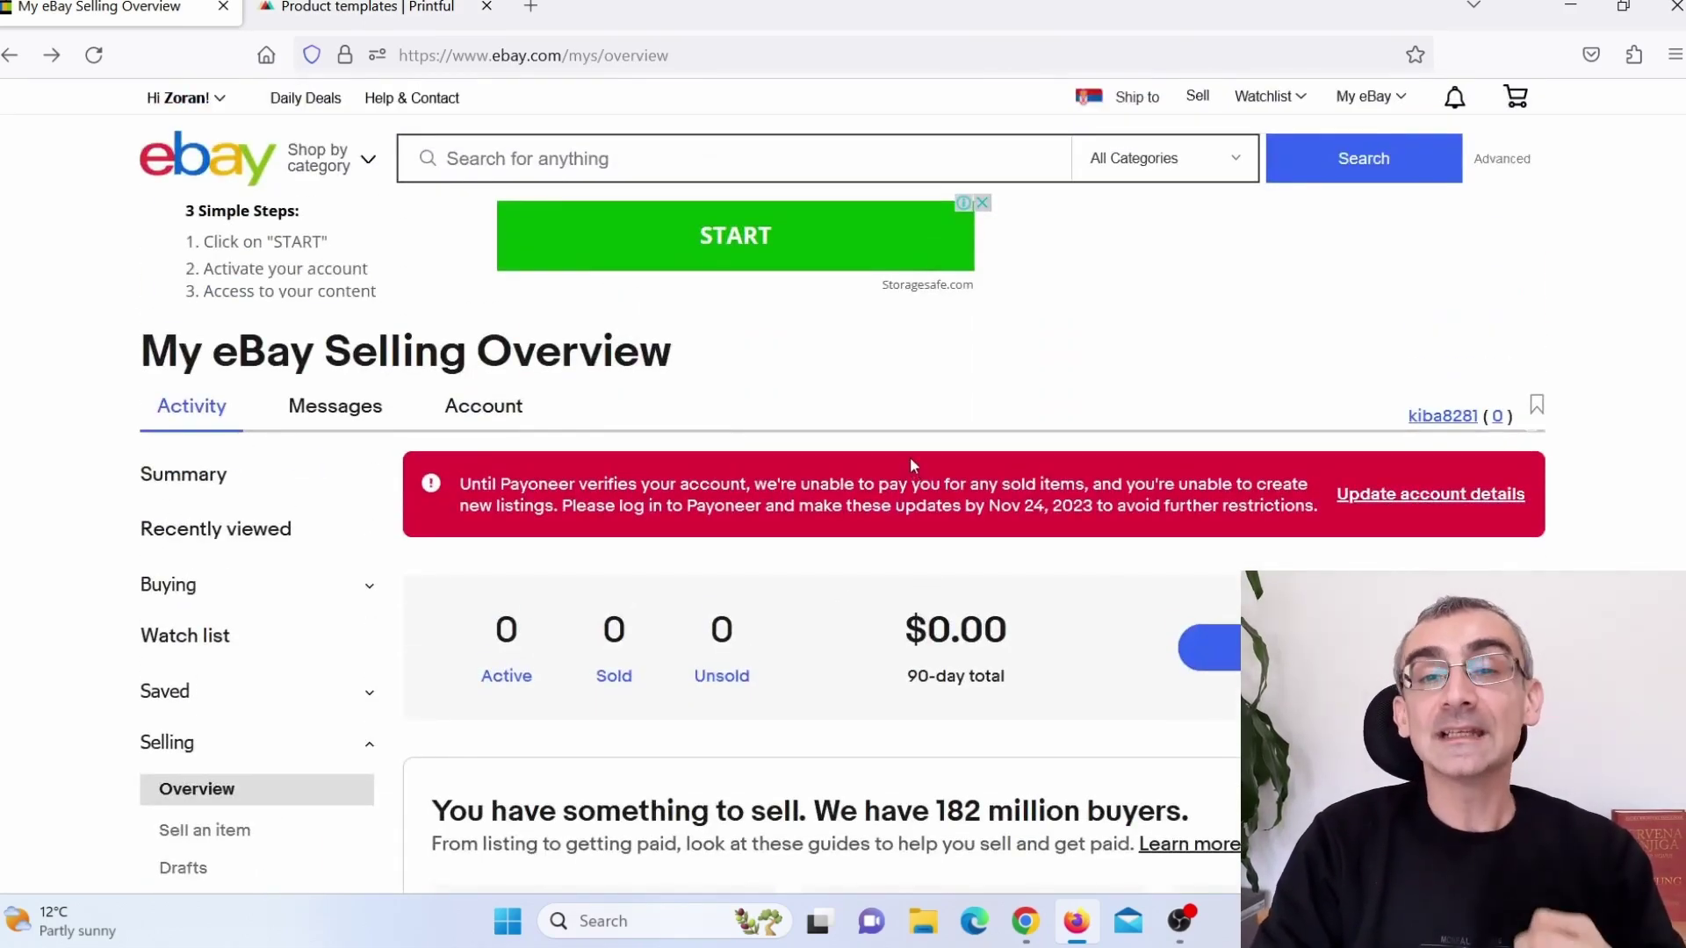
click(532, 154)
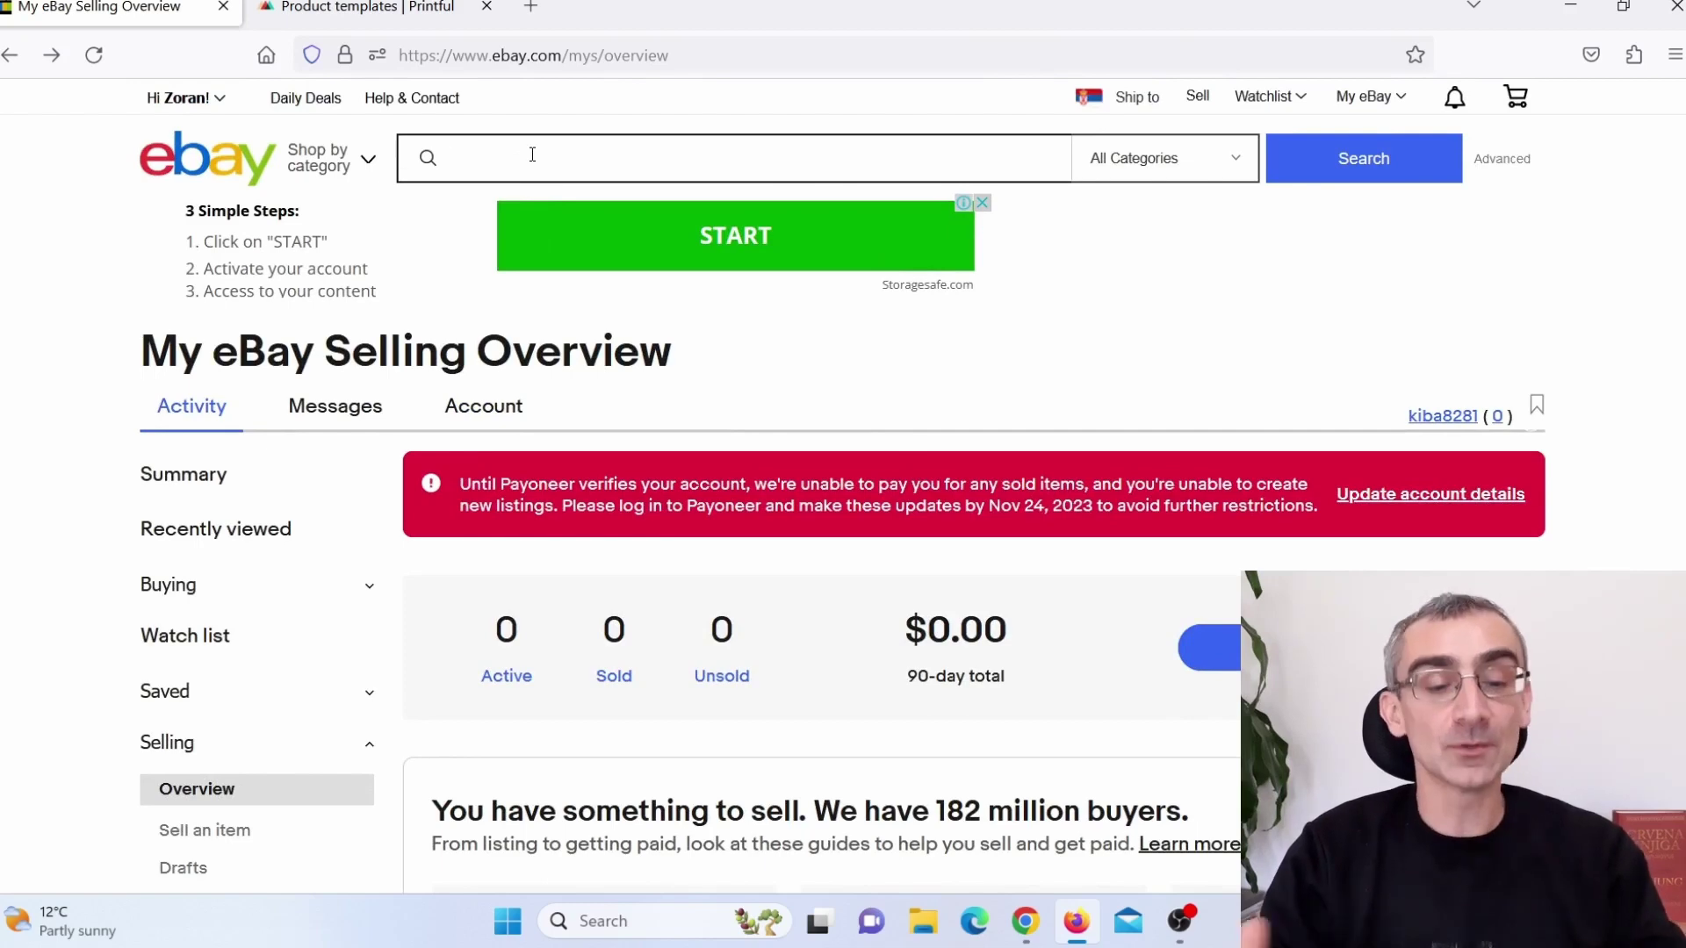
text(t)
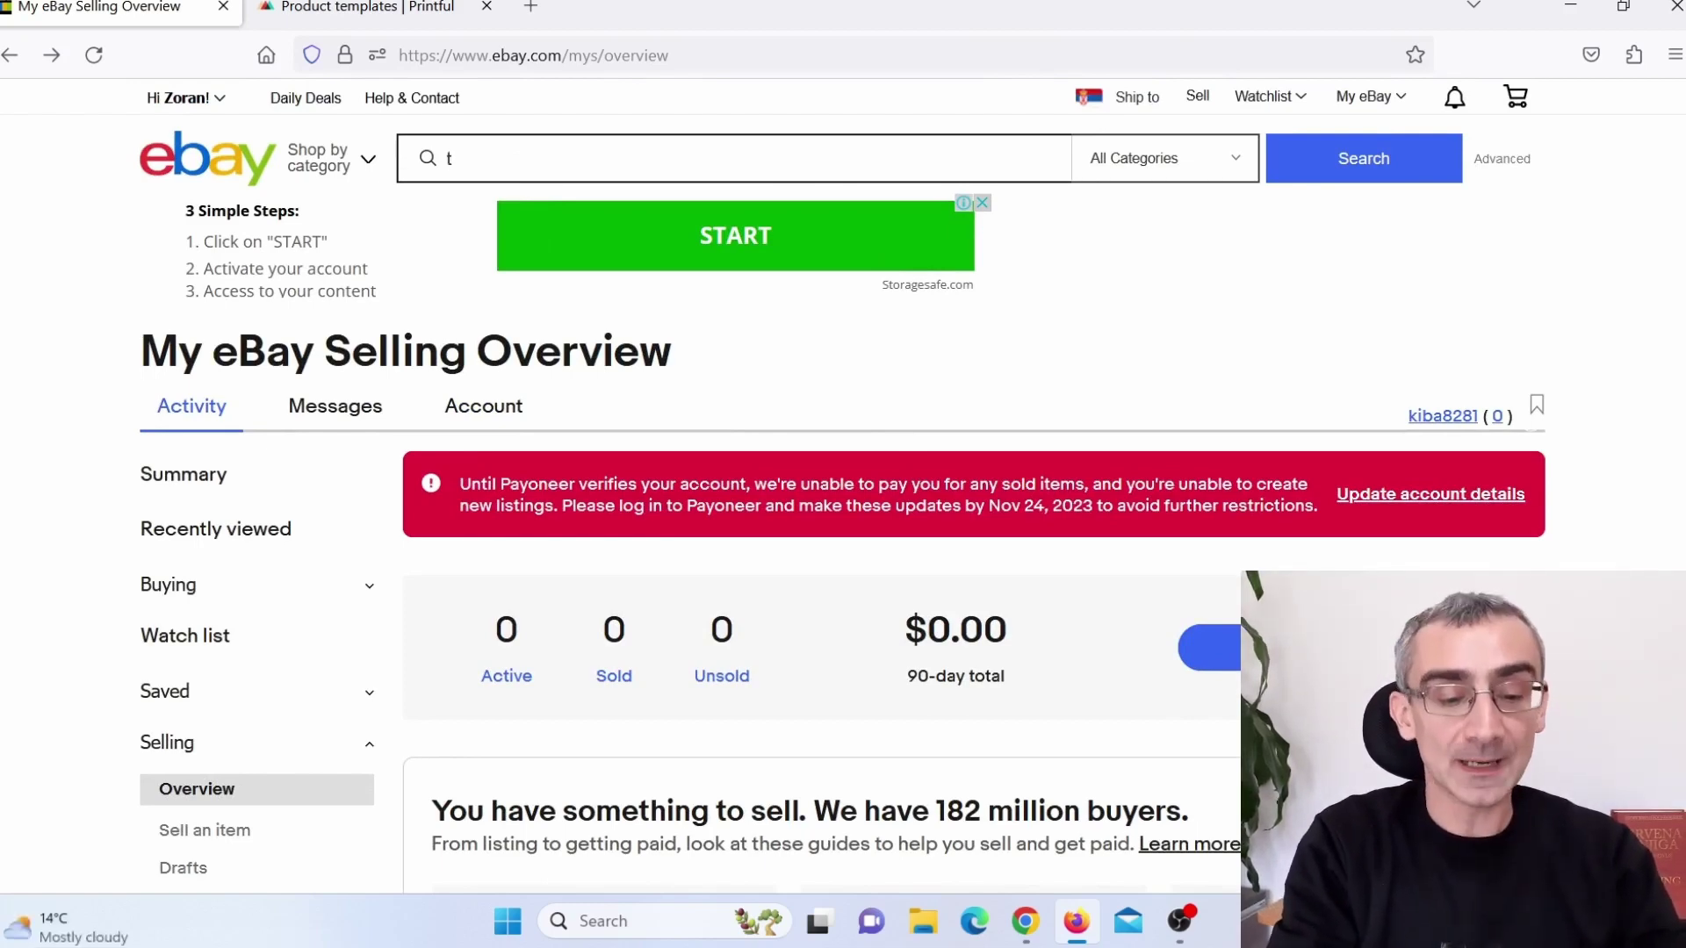
text( shirt)
key(Return)
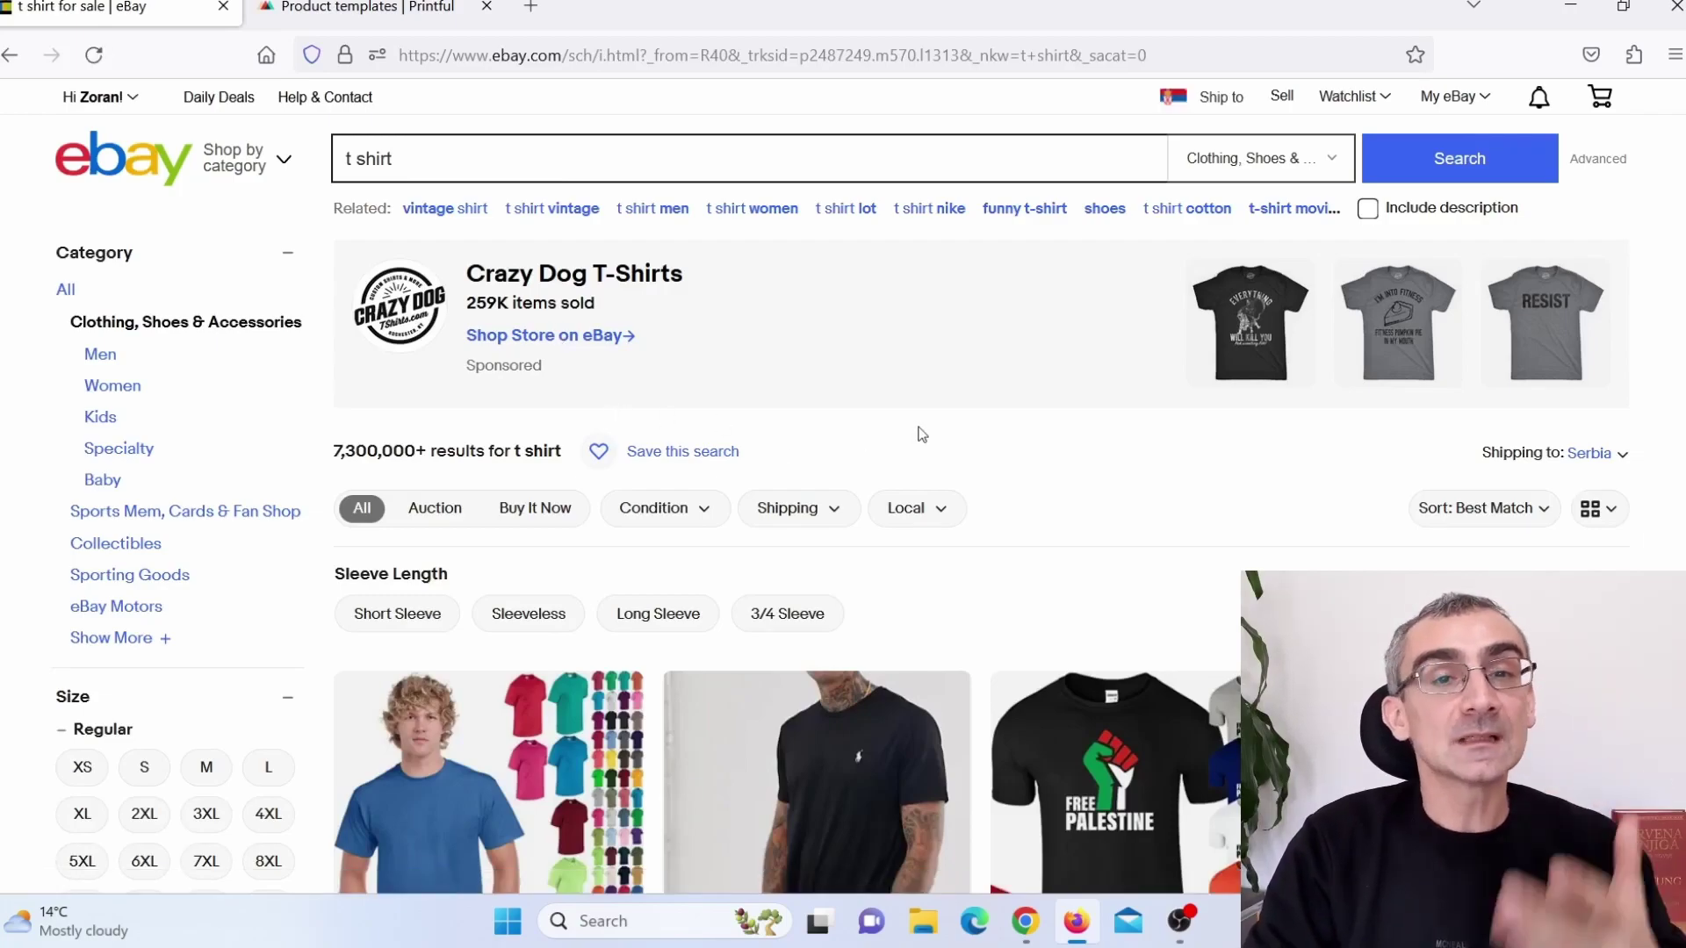
scroll(930, 516, down, 5)
scroll(931, 525, down, 11)
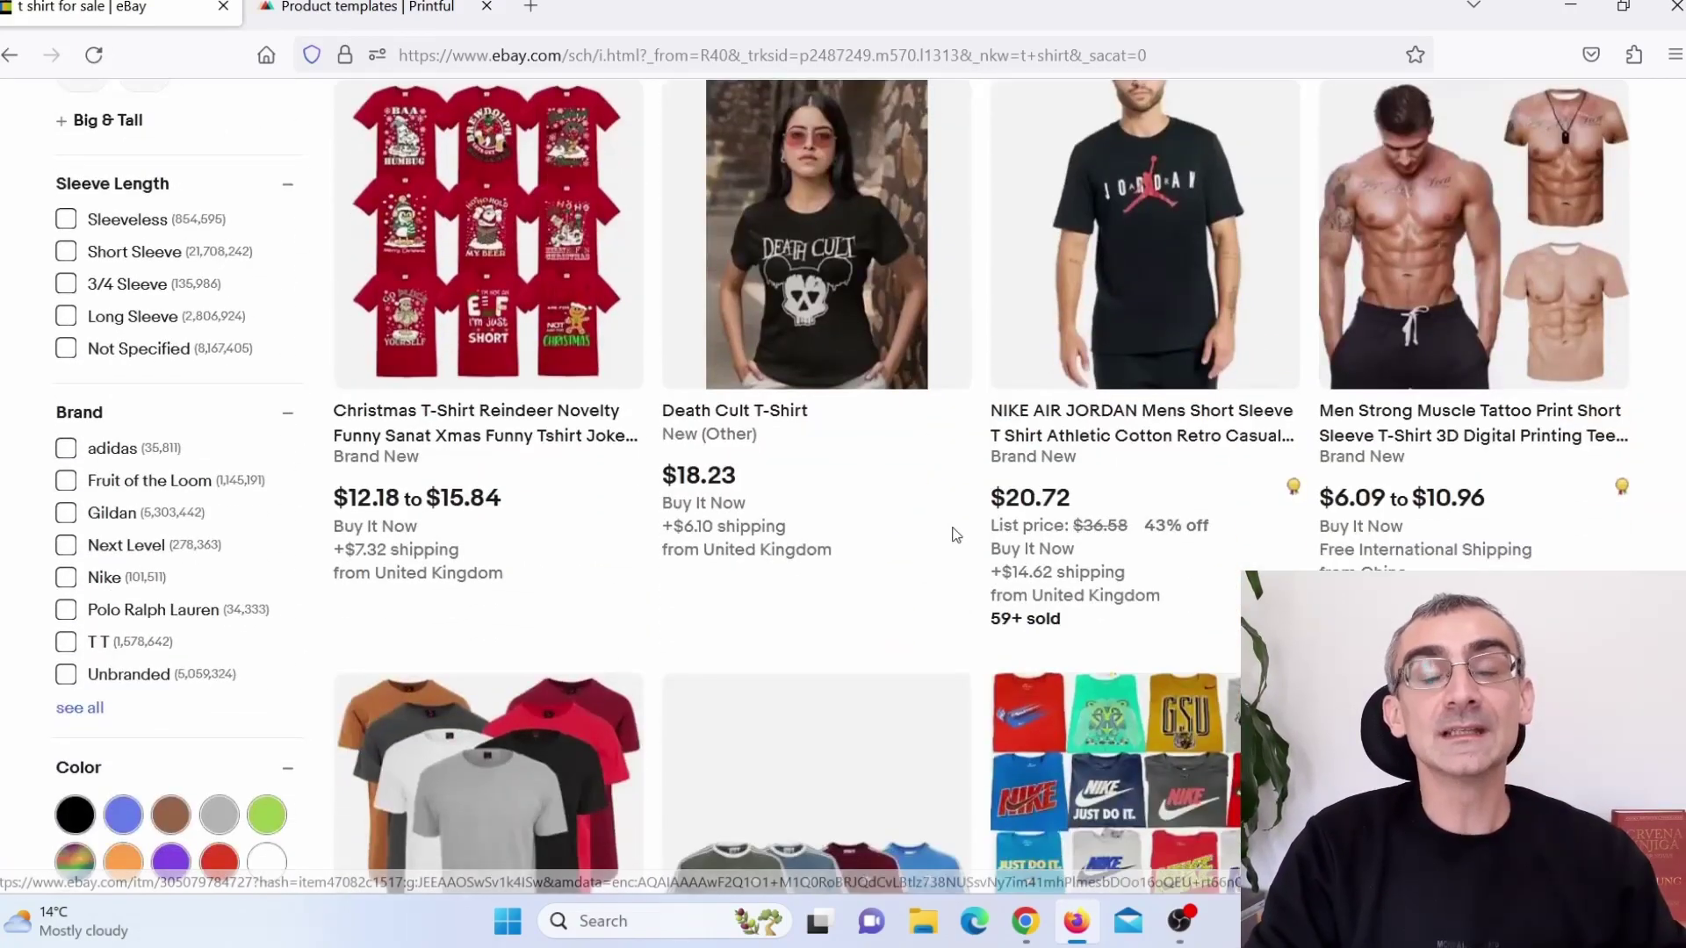
scroll(961, 548, down, 5)
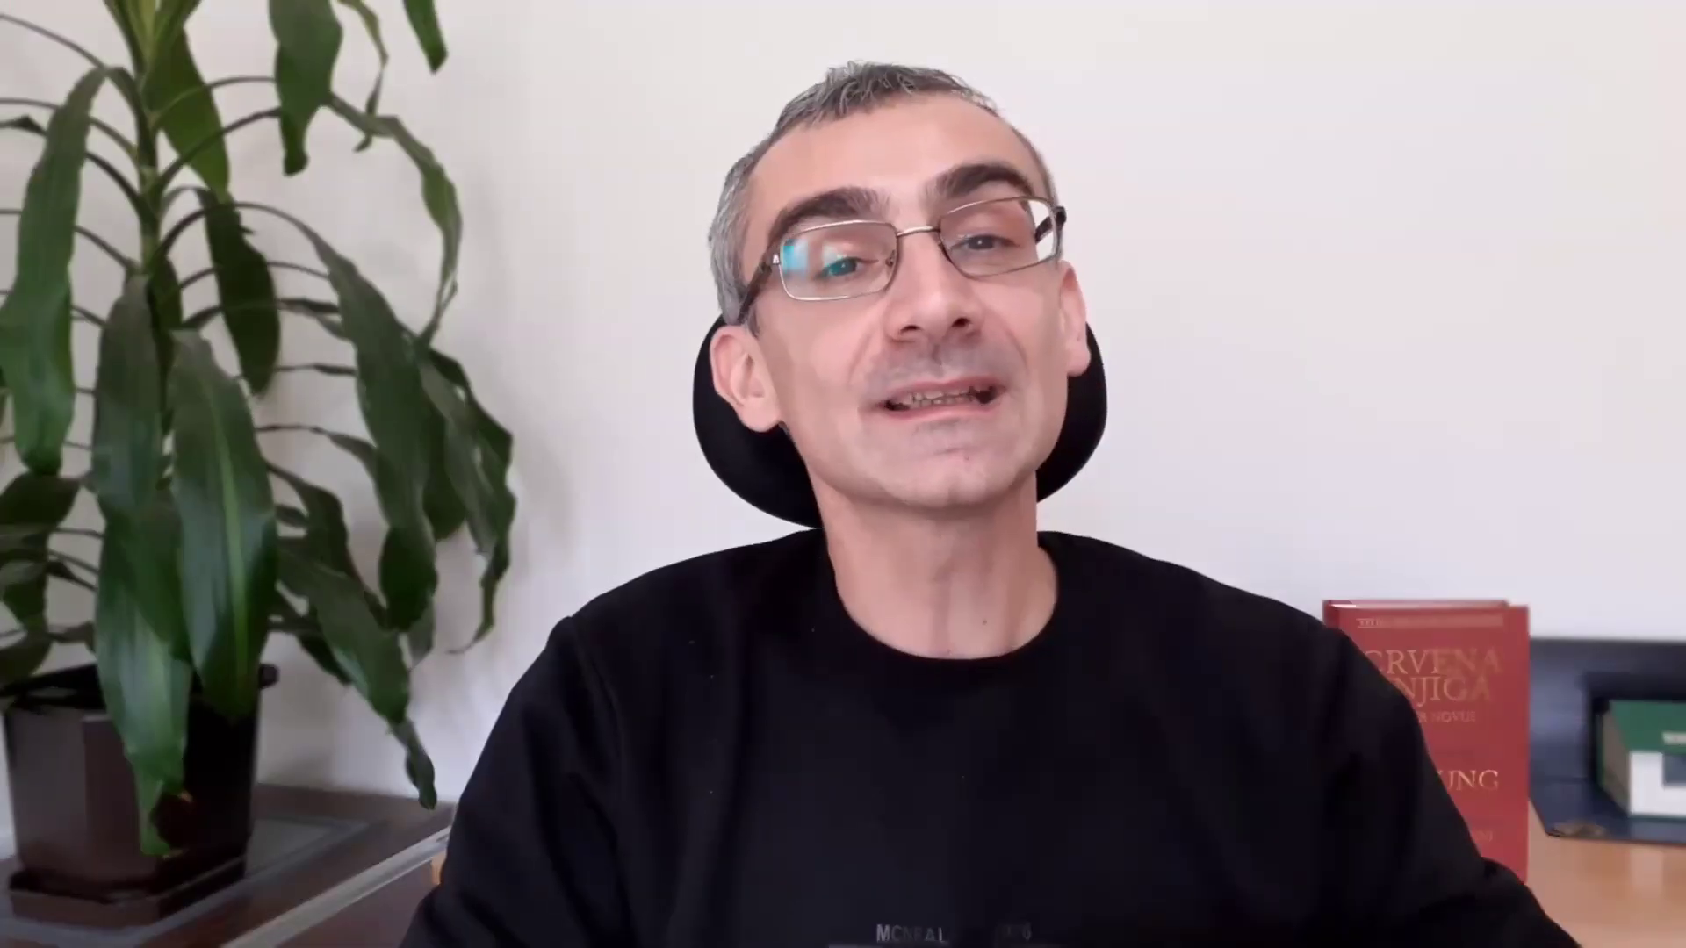